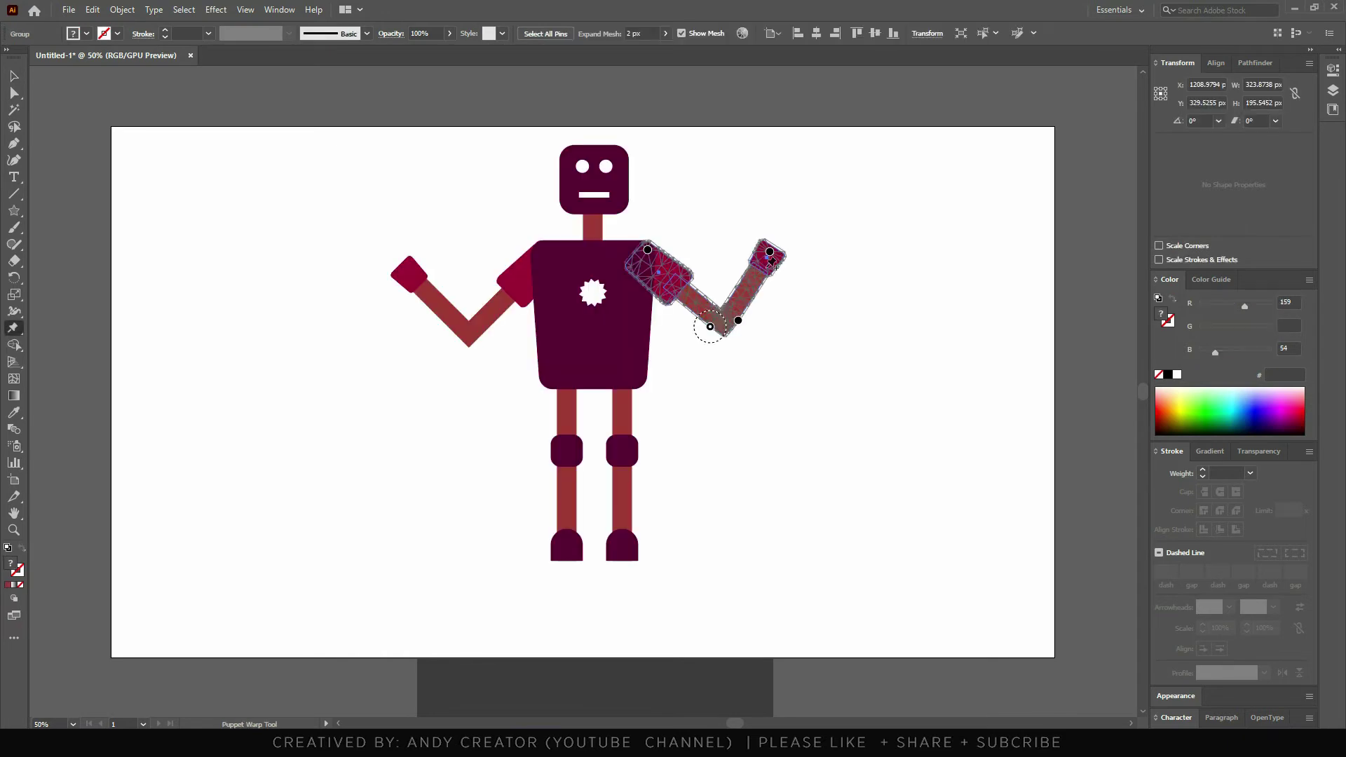
Preview the Puppet Warp pose by dragging pins to bend the robot's arm and the T stem.
drag(710, 326, 718, 294)
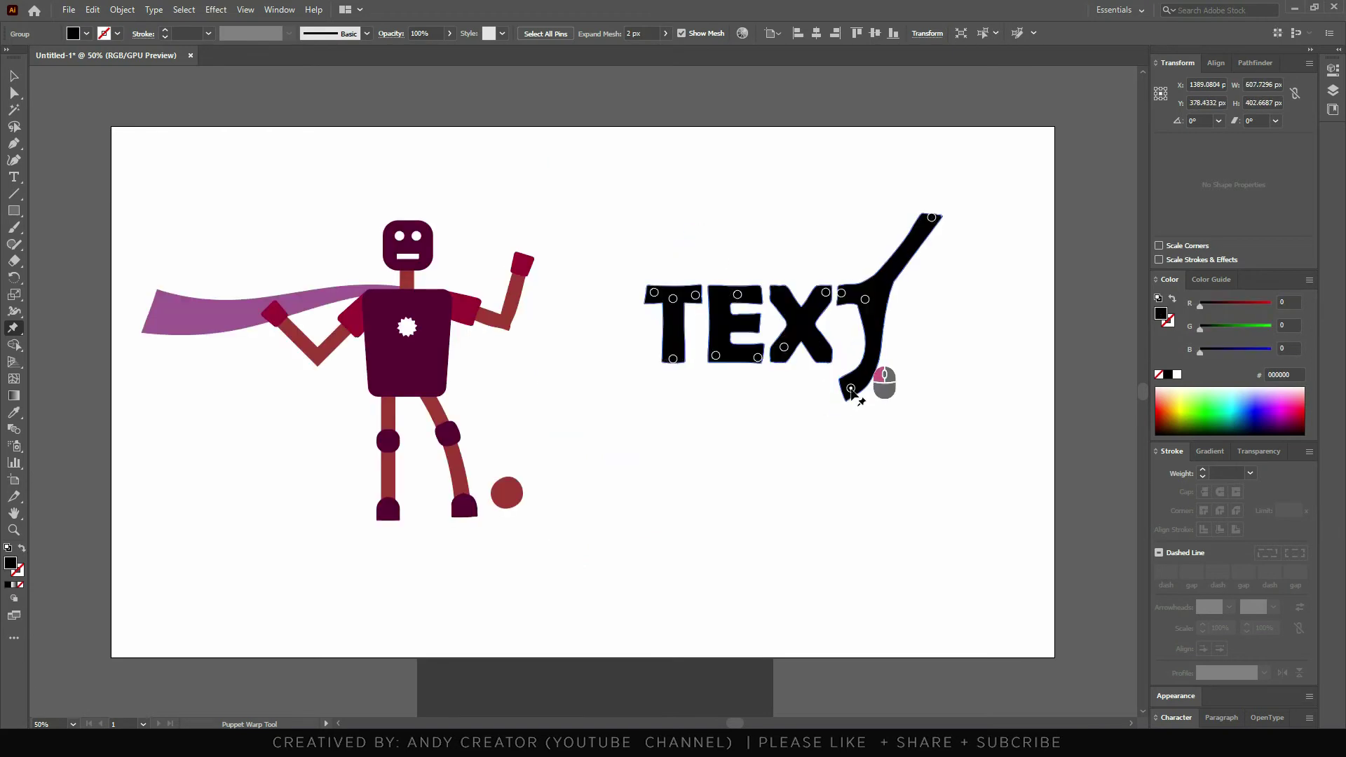
drag(828, 399, 855, 385)
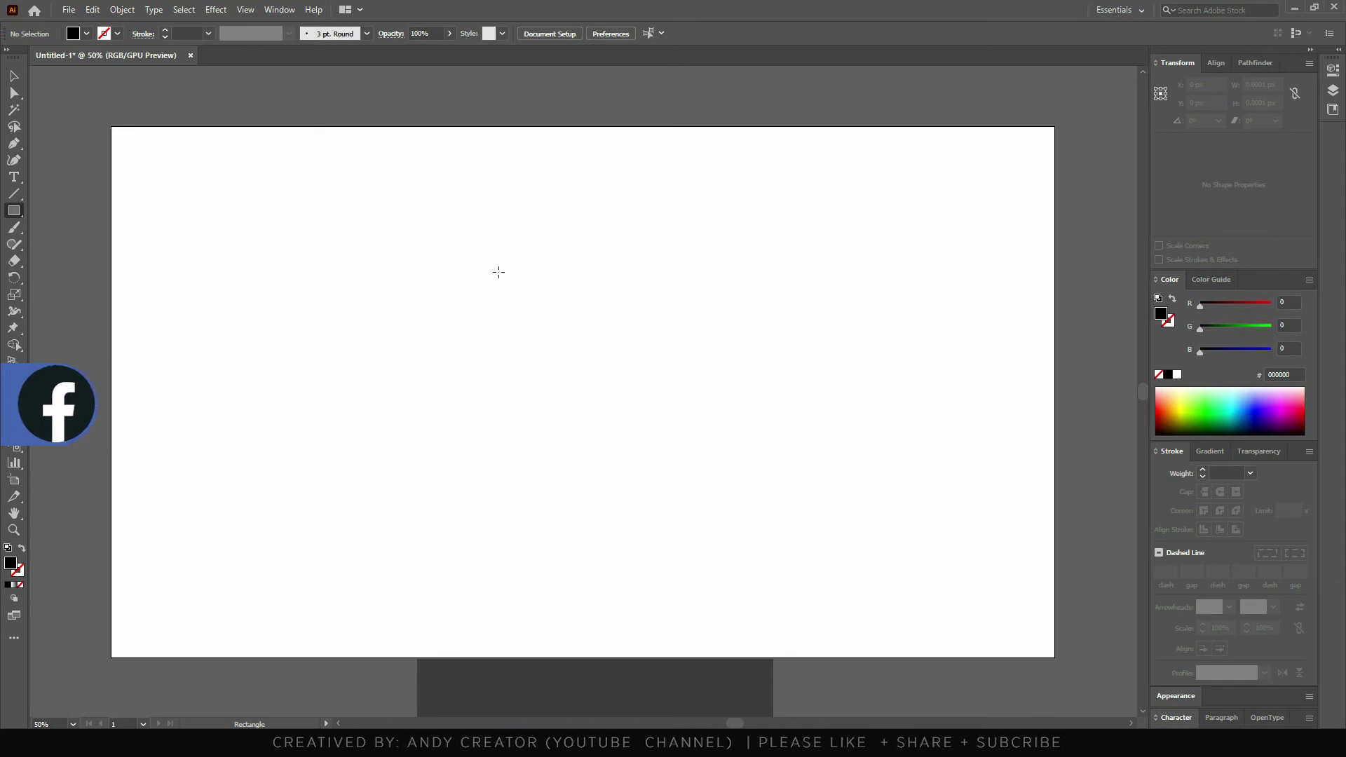
Draw a rounded-corner square head and copy it downward as the torso.
drag(532, 212, 586, 264)
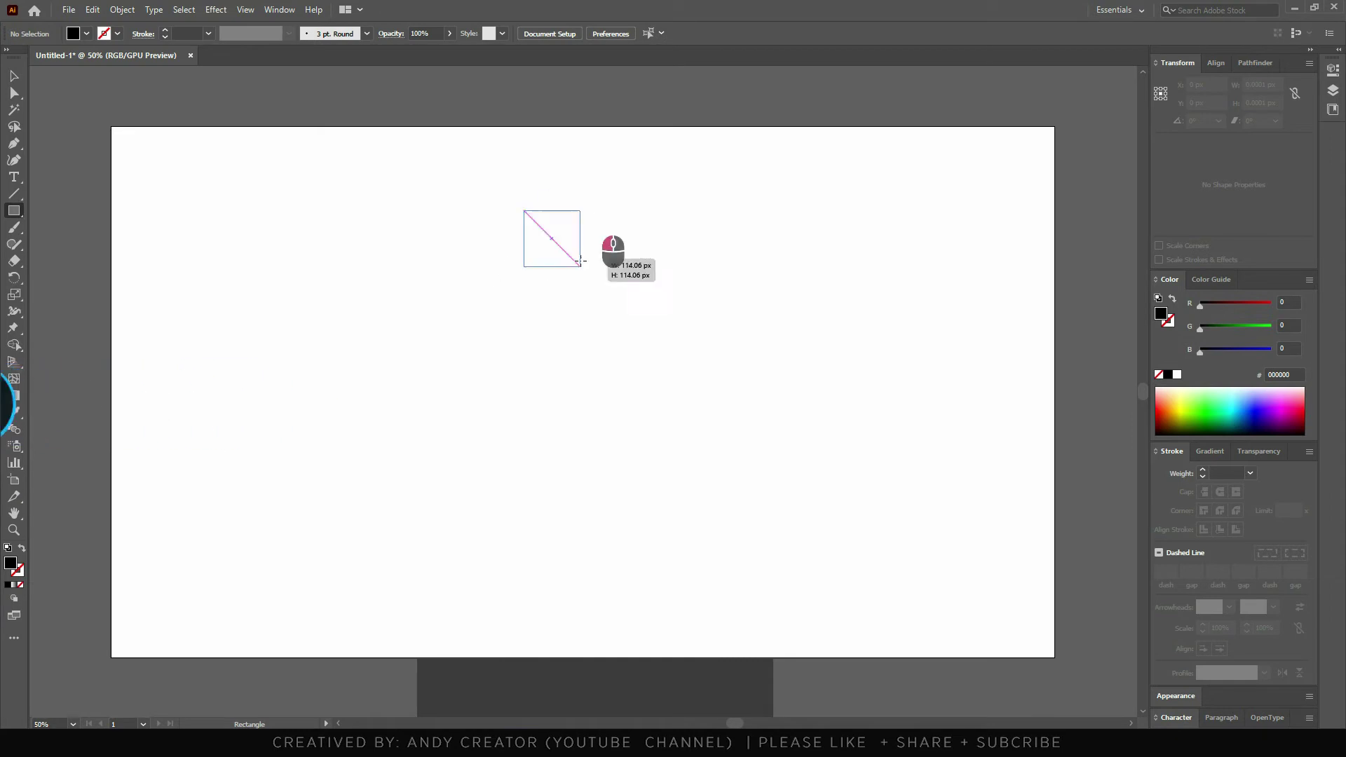
drag(1217, 305, 1222, 302)
key(v)
drag(574, 260, 558, 455)
drag(593, 380, 621, 382)
key(ctrl+z)
Perspective-distort the torso into a trapezoid narrowing at the bottom.
key(e)
click(77, 171)
drag(621, 454, 611, 454)
key(v)
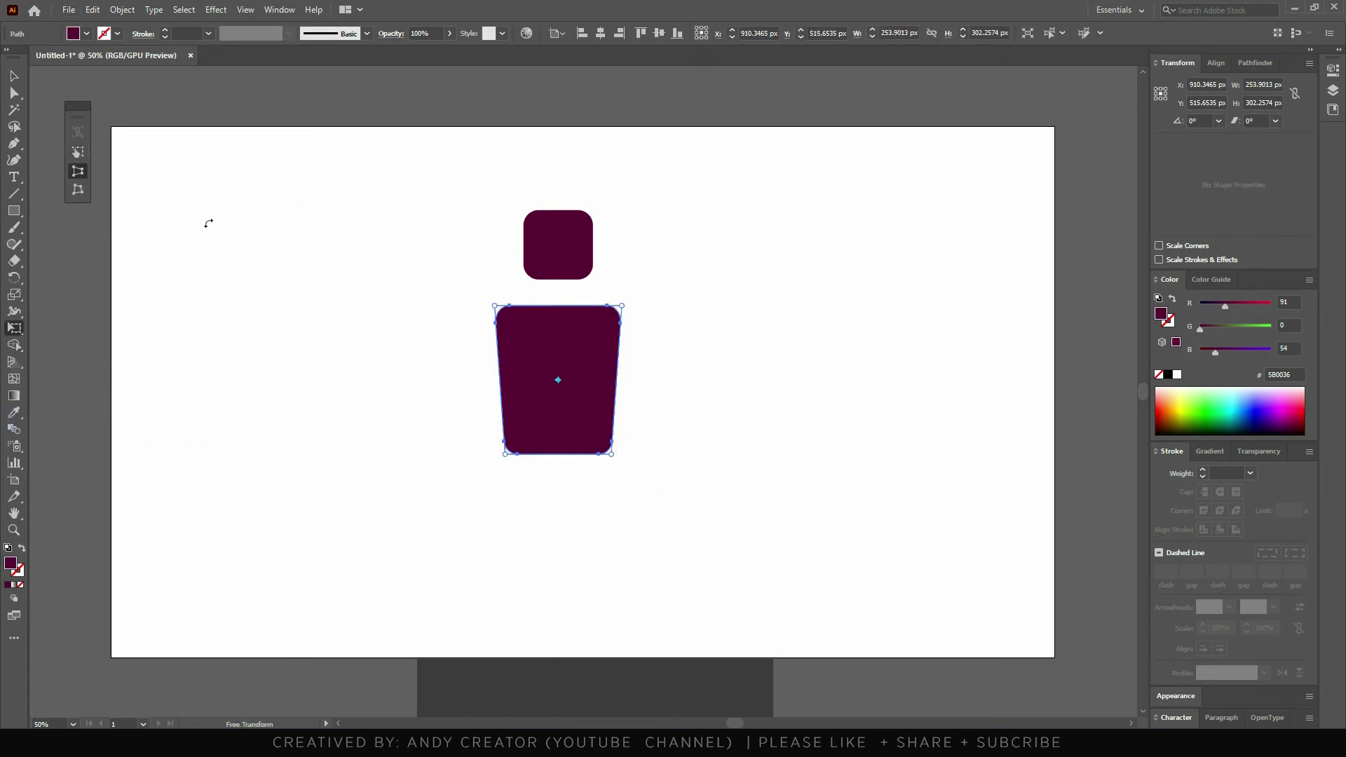
Add a rotated red trapezoid shoulder piece sent behind the torso.
drag(558, 378, 691, 391)
drag(769, 301, 786, 365)
drag(691, 379, 567, 394)
click(634, 336)
drag(1225, 306, 1245, 306)
right_click(634, 347)
click(839, 649)
Add a thin 45° upper-arm bar on the shoulder, tinted brownish.
mouse_move(706, 330)
mouse_down()
mouse_move(811, 441)
mouse_move(718, 463)
mouse_move(751, 452)
mouse_up()
key(Delete)
key(v)
key(ctrl+z)
drag(677, 378, 648, 360)
drag(1200, 328, 1215, 330)
Reflect a copy of the arm bar into a bent V-shaped forearm.
right_click(686, 384)
click(770, 418)
key(ctrl+c)
key(ctrl+f)
mouse_move(691, 401)
mouse_down()
mouse_move(639, 414)
mouse_move(701, 396)
mouse_up()
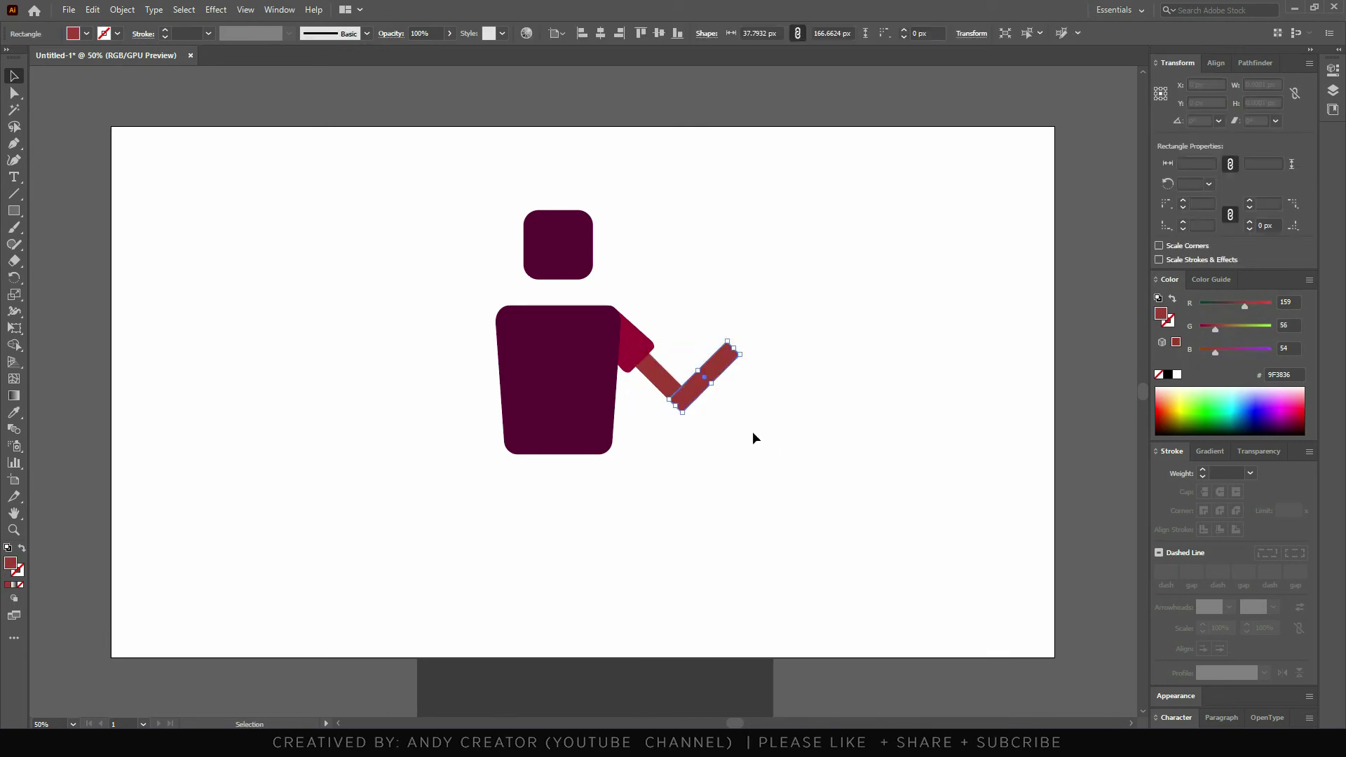
click(701, 435)
key(v)
Add a small diamond hand from a shoulder copy, then mirror the whole arm to the left shoulder.
mouse_move(641, 341)
mouse_down()
mouse_move(768, 327)
mouse_move(770, 347)
mouse_up()
click(818, 343)
drag(808, 278, 652, 449)
mouse_move(480, 335)
mouse_down()
mouse_move(540, 343)
mouse_move(615, 286)
mouse_up()
key(ctrl+a)
click(420, 400)
Draw a vertical leg bar under the torso with a rounded knee square on it.
click(15, 210)
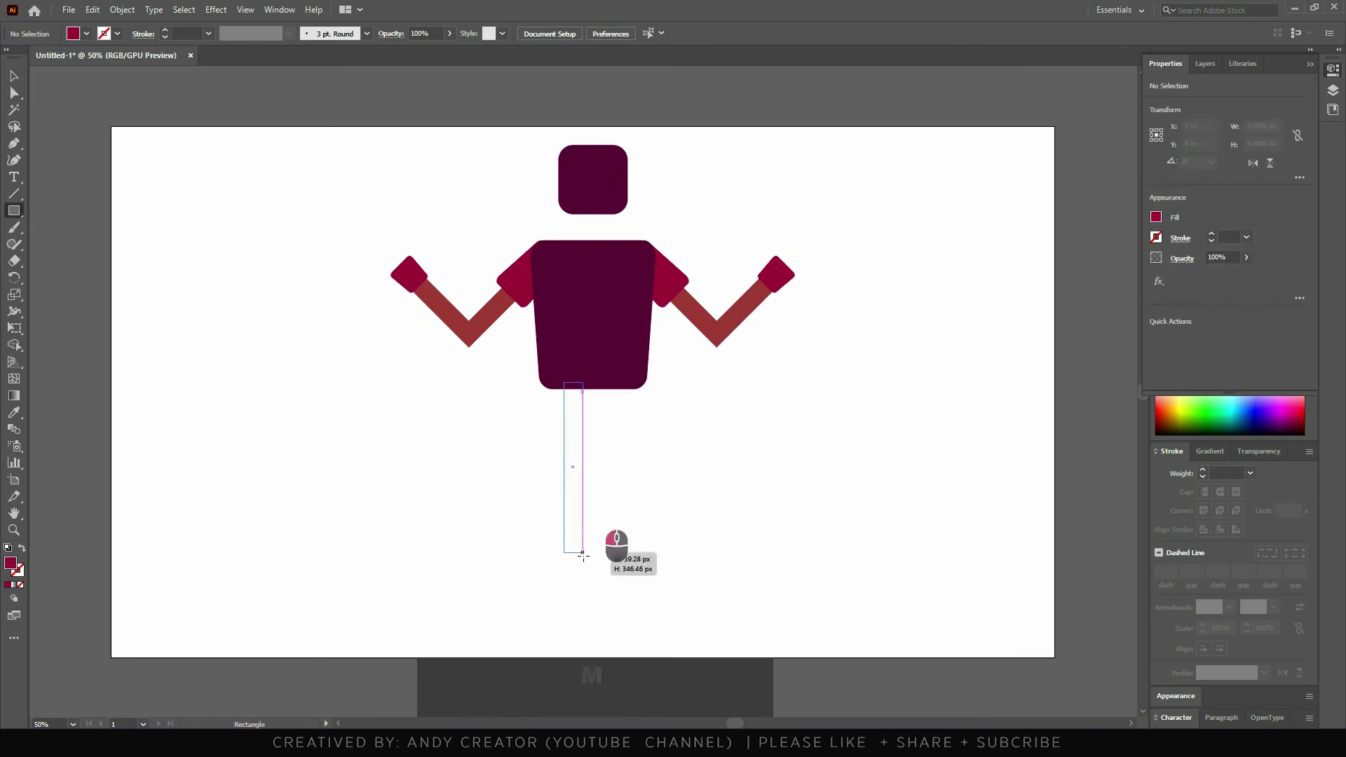
drag(563, 382, 583, 561)
right_click(596, 486)
click(685, 397)
mouse_move(572, 436)
mouse_down()
mouse_move(579, 553)
mouse_move(572, 414)
mouse_move(625, 414)
mouse_up()
key(ctrl+z)
key(Up)
key(Up)
key(Up)
right_click(571, 412)
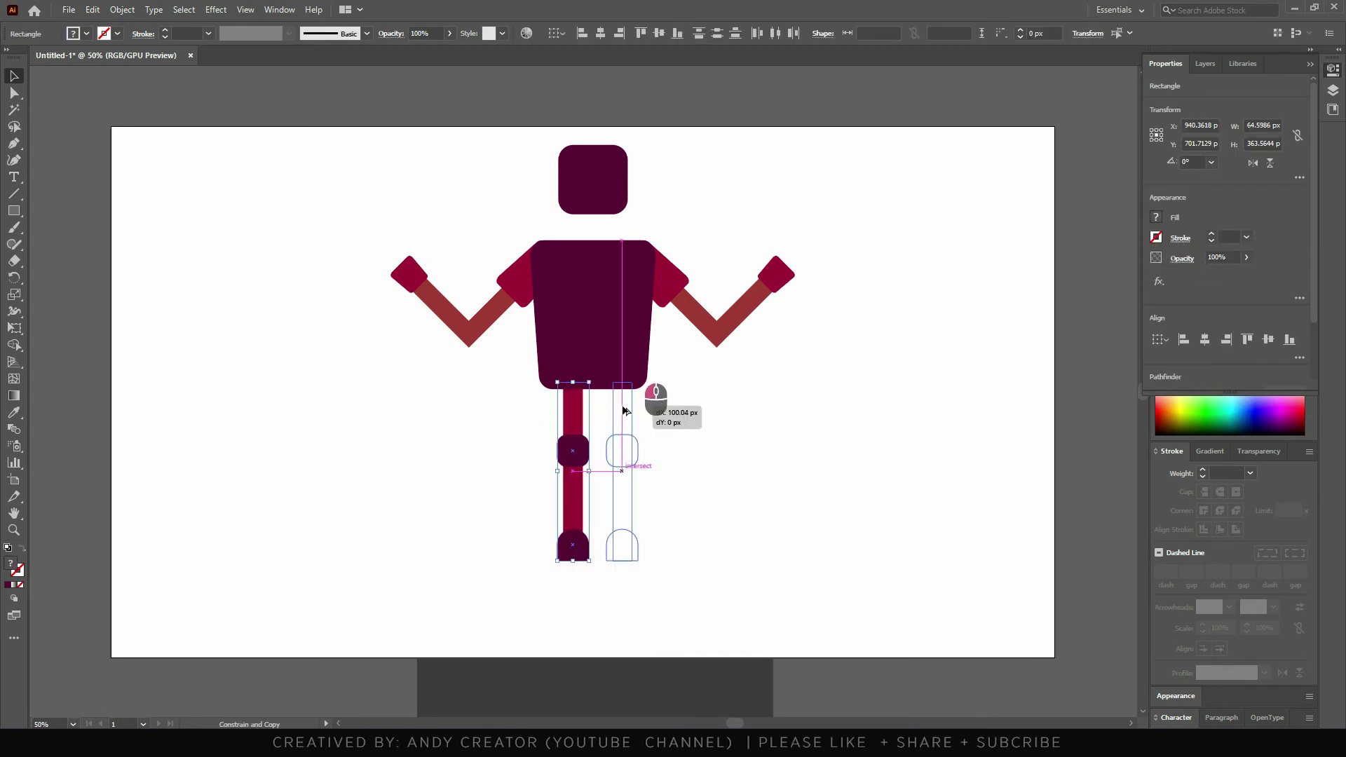
key(ctrl+z)
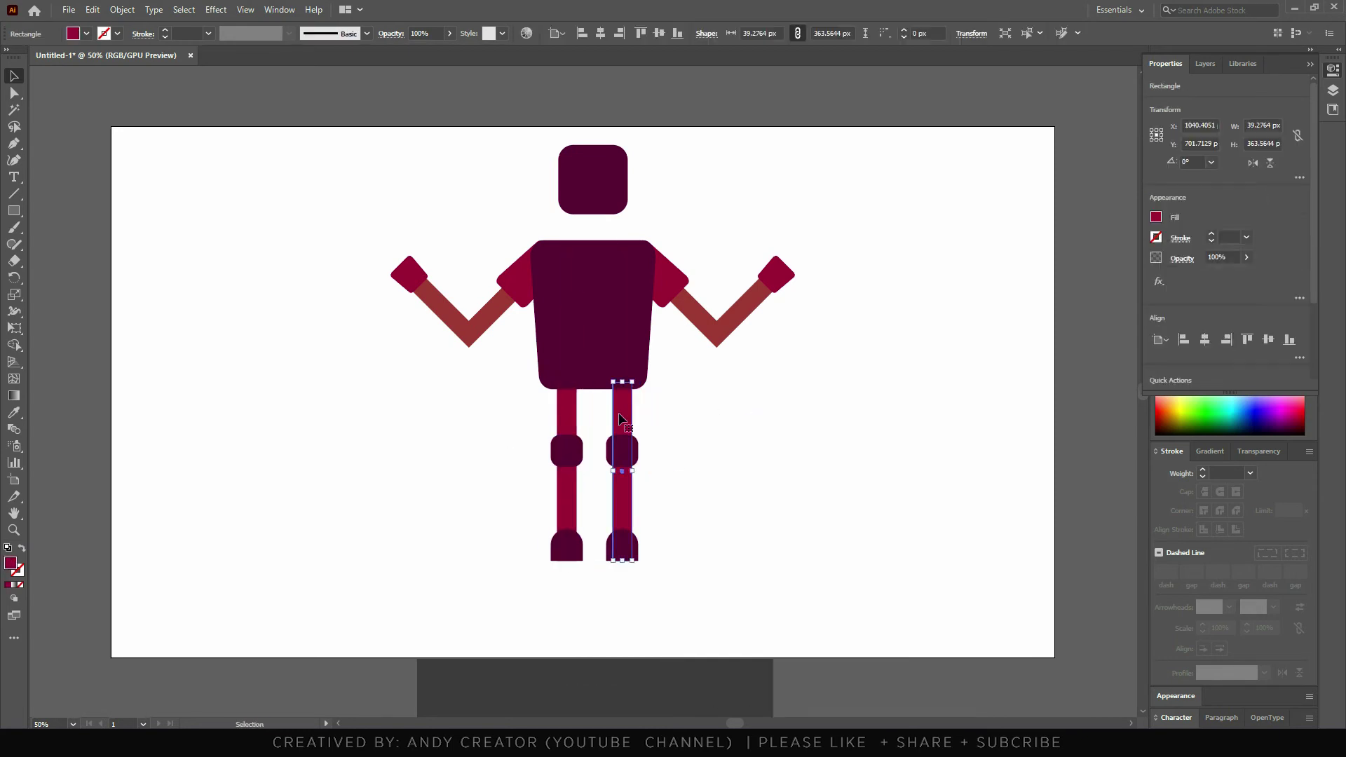
Move a bar up into a neck and add two white circular eyes in the head.
drag(622, 490, 592, 315)
key(l)
drag(575, 159, 610, 197)
key(Return)
click(641, 400)
click(912, 561)
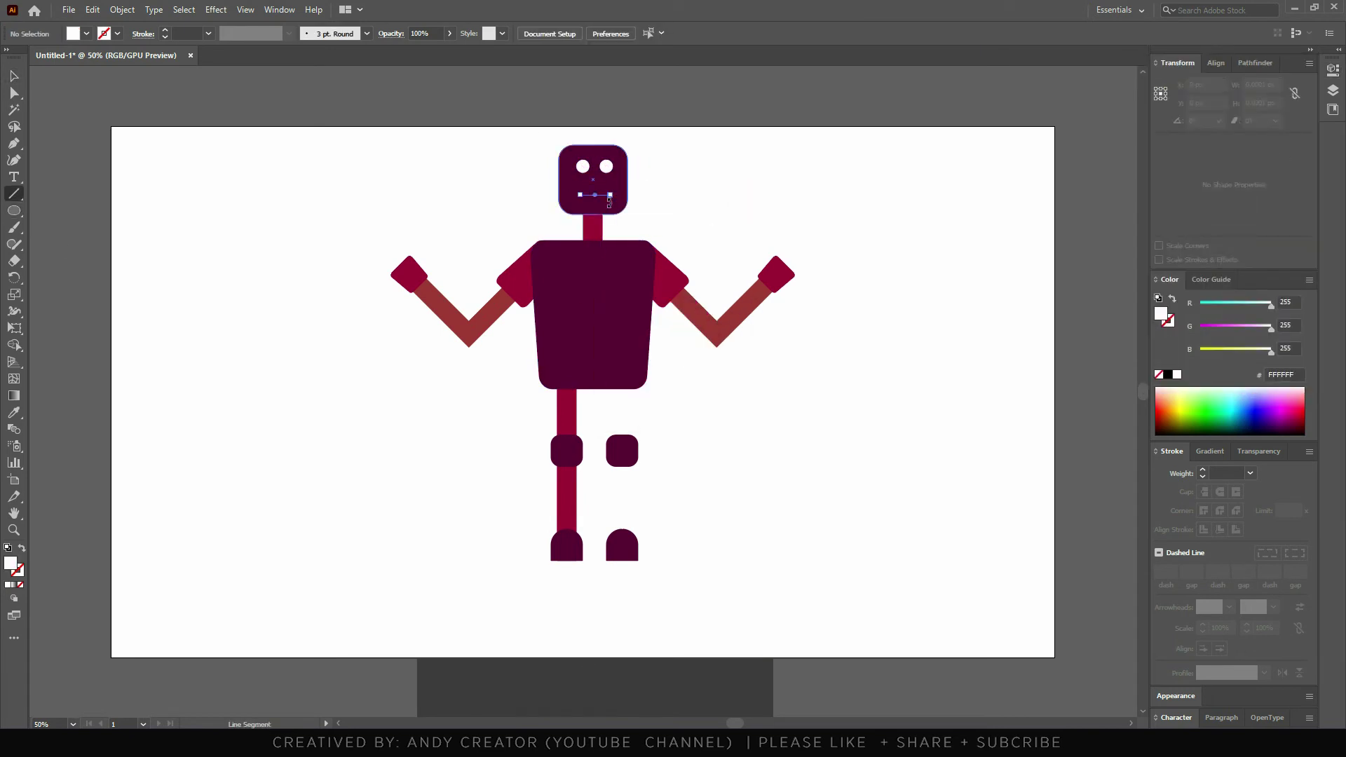
Add a white mouth bar, group the eyes, and copy the leg bars to form the right leg.
click(617, 181)
key(ctrl+g)
key(ctrl+2)
click(567, 413)
shift+click(566, 498)
drag(566, 484, 621, 484)
click(830, 161)
Draw a white-filled star emblem on the robot's chest.
drag(17, 214, 77, 280)
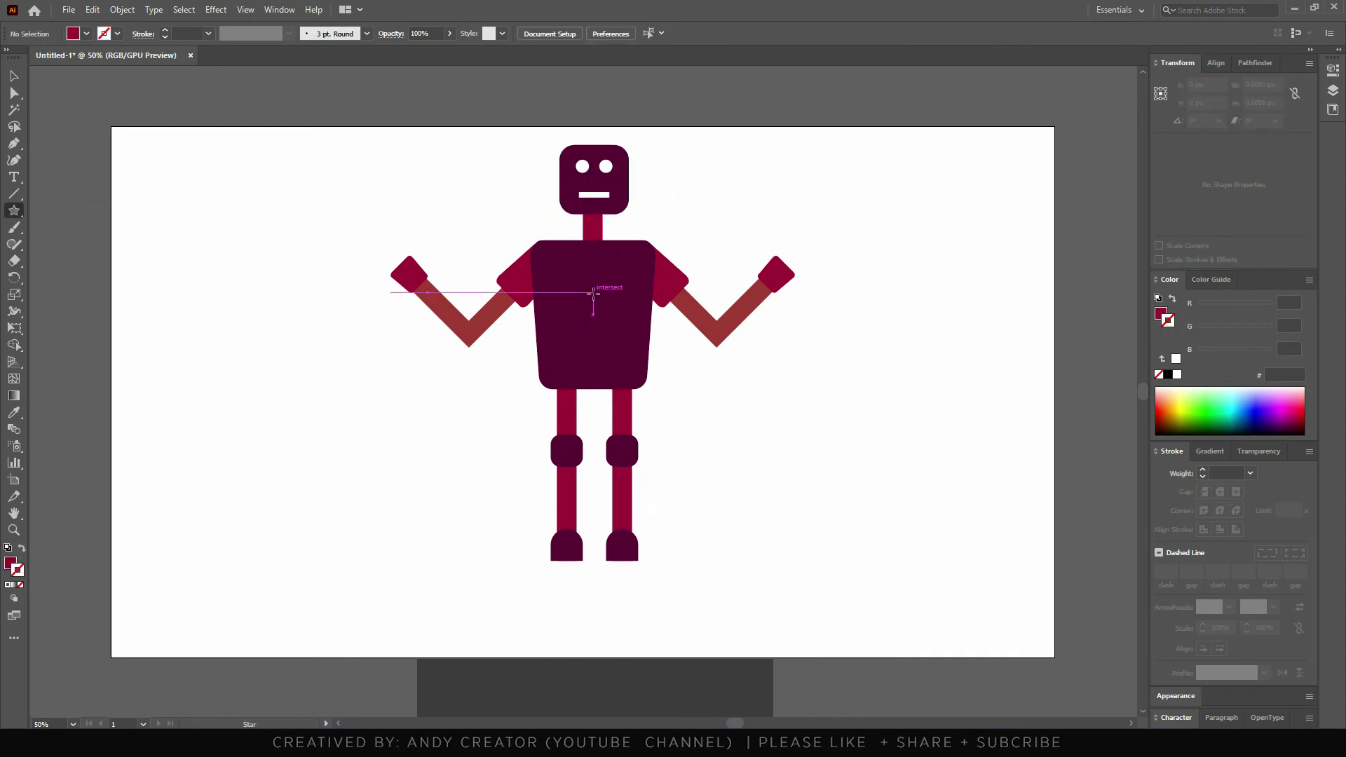
drag(592, 290, 630, 318)
key(Up)
key(Up)
key(Up)
key(ctrl+z)
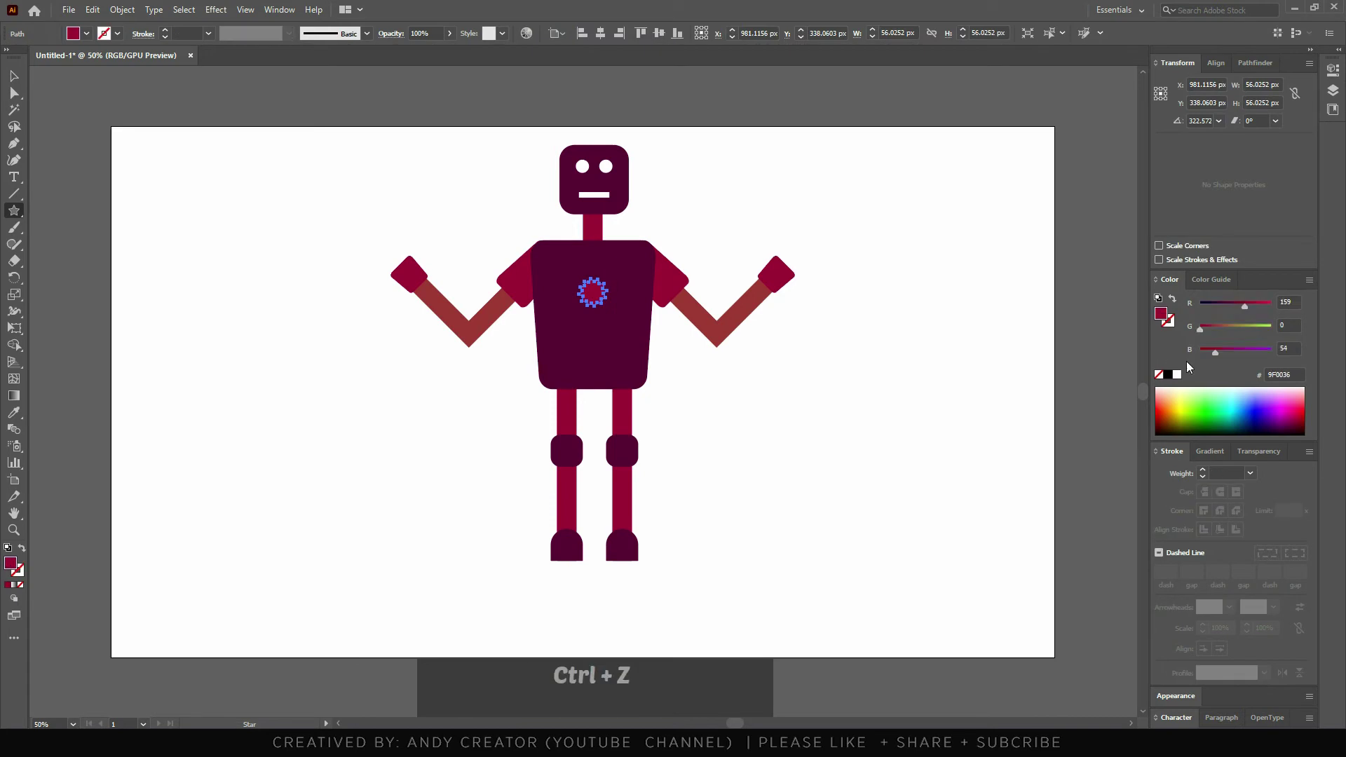
click(834, 208)
drag(848, 166, 371, 508)
click(813, 408)
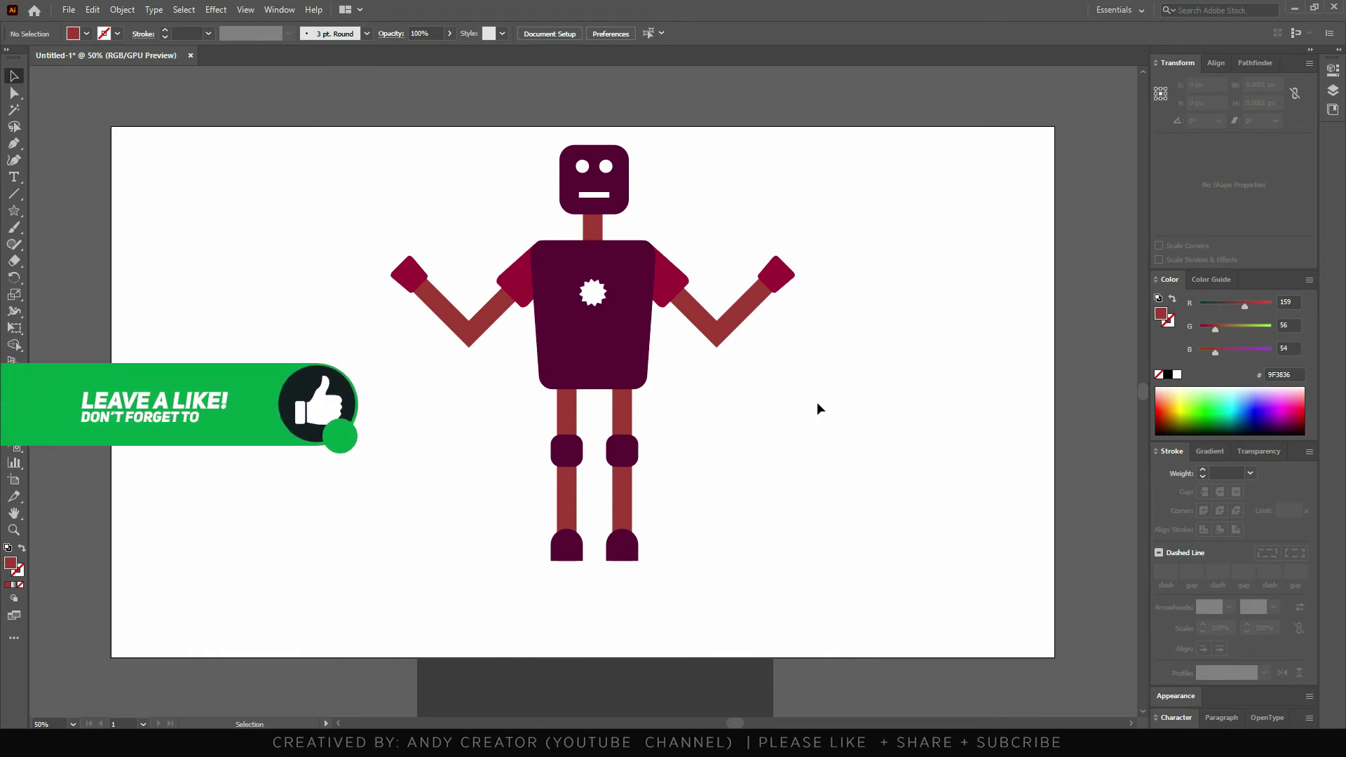
Select the right arm and shoulder and switch to the Puppet Warp tool.
mouse_move(862, 184)
mouse_down()
mouse_move(735, 362)
mouse_move(663, 399)
mouse_up()
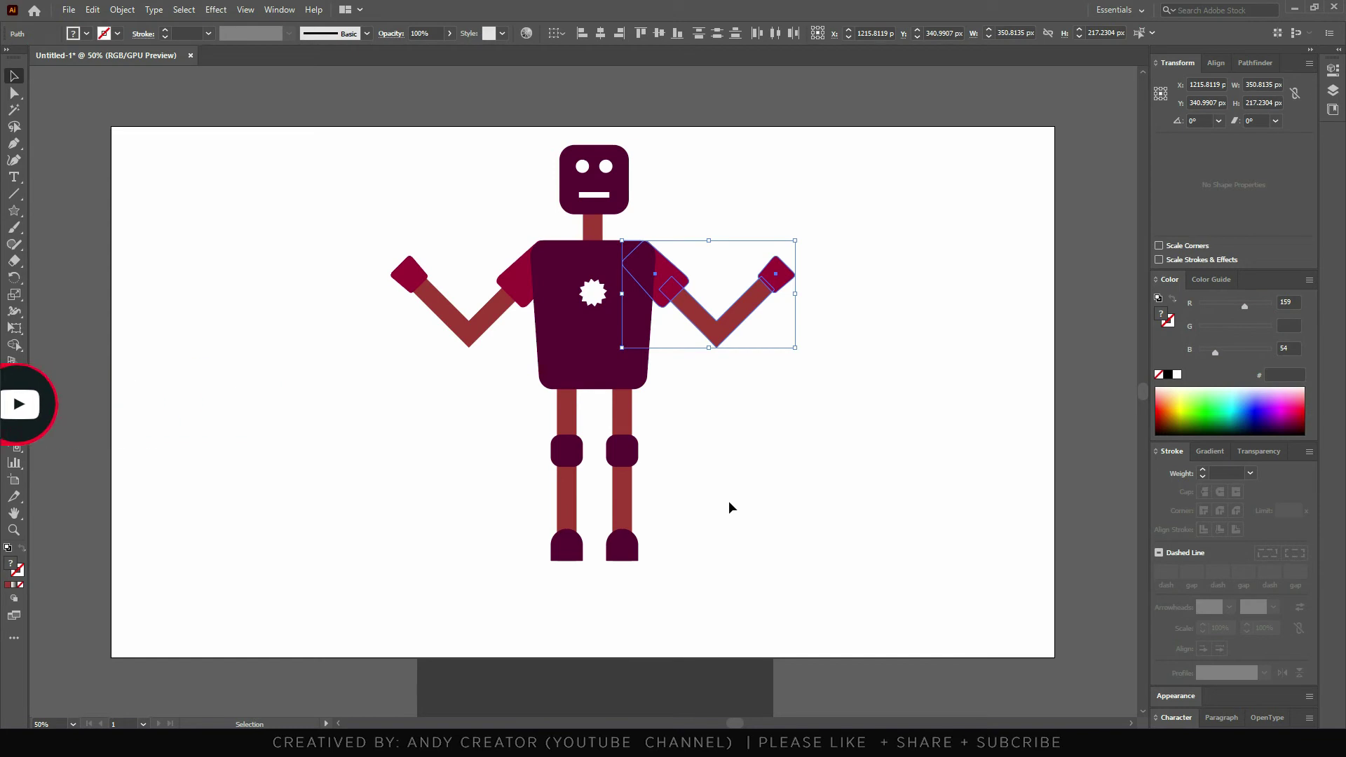
click(16, 329)
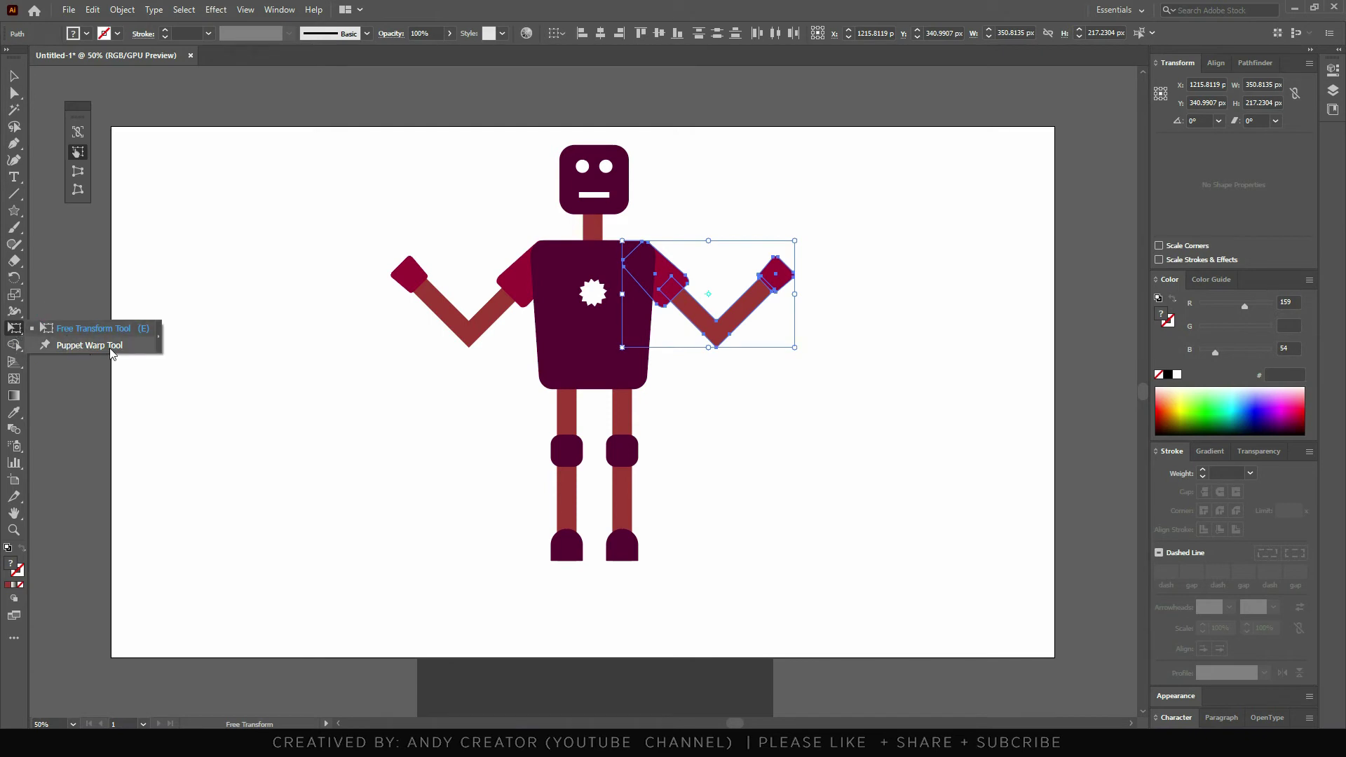
click(78, 346)
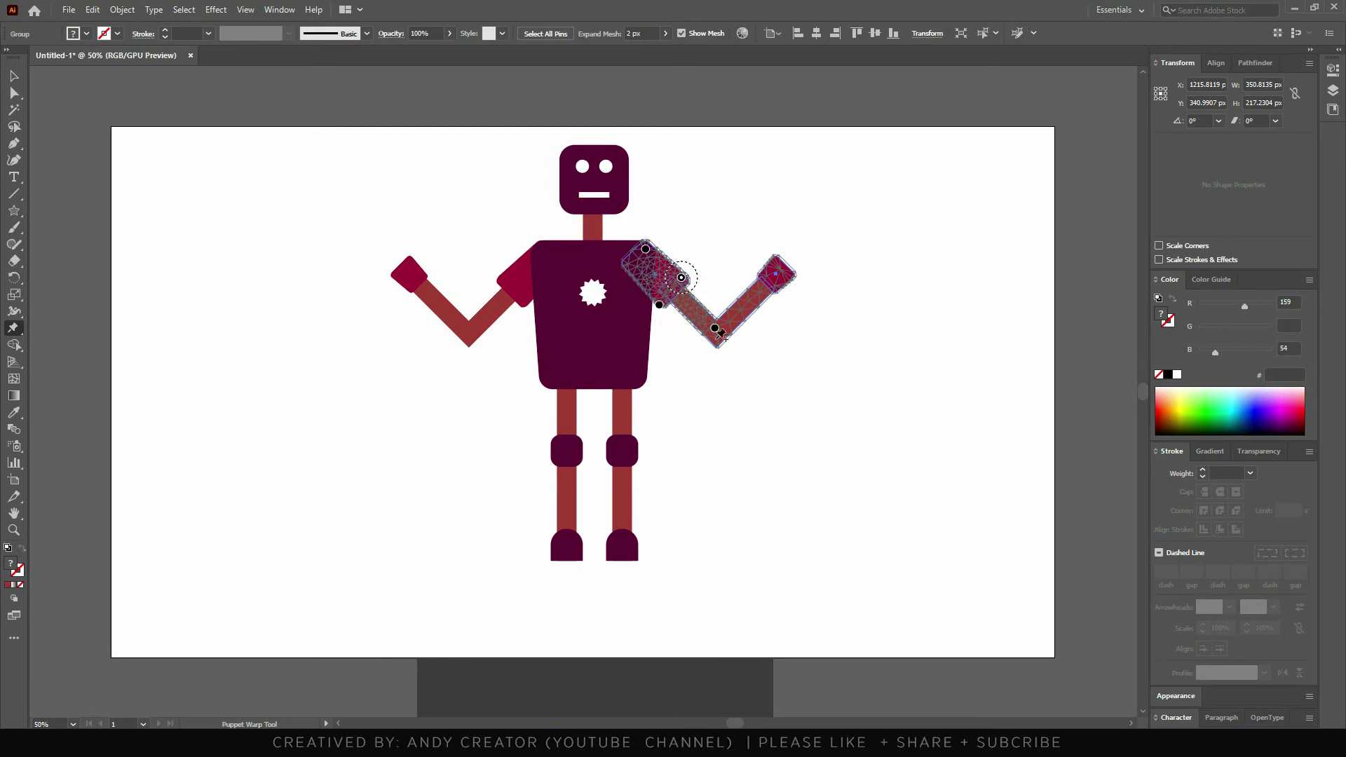
Test an elbow pin on the right arm, then delete the extra upper-arm pin, keeping the shoulder pin.
click(715, 328)
drag(681, 279, 681, 279)
key(ctrl+z)
key(Delete)
key(Delete)
key(Delete)
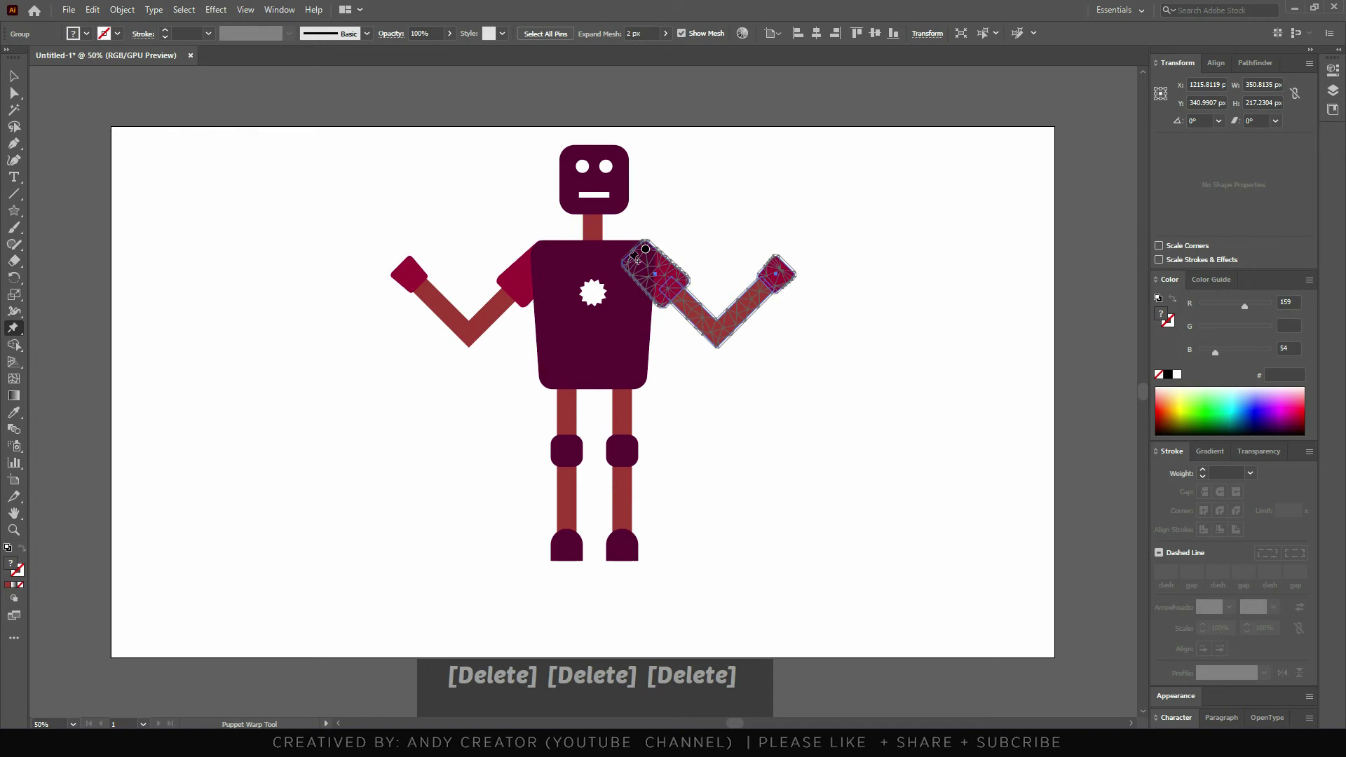
click(646, 249)
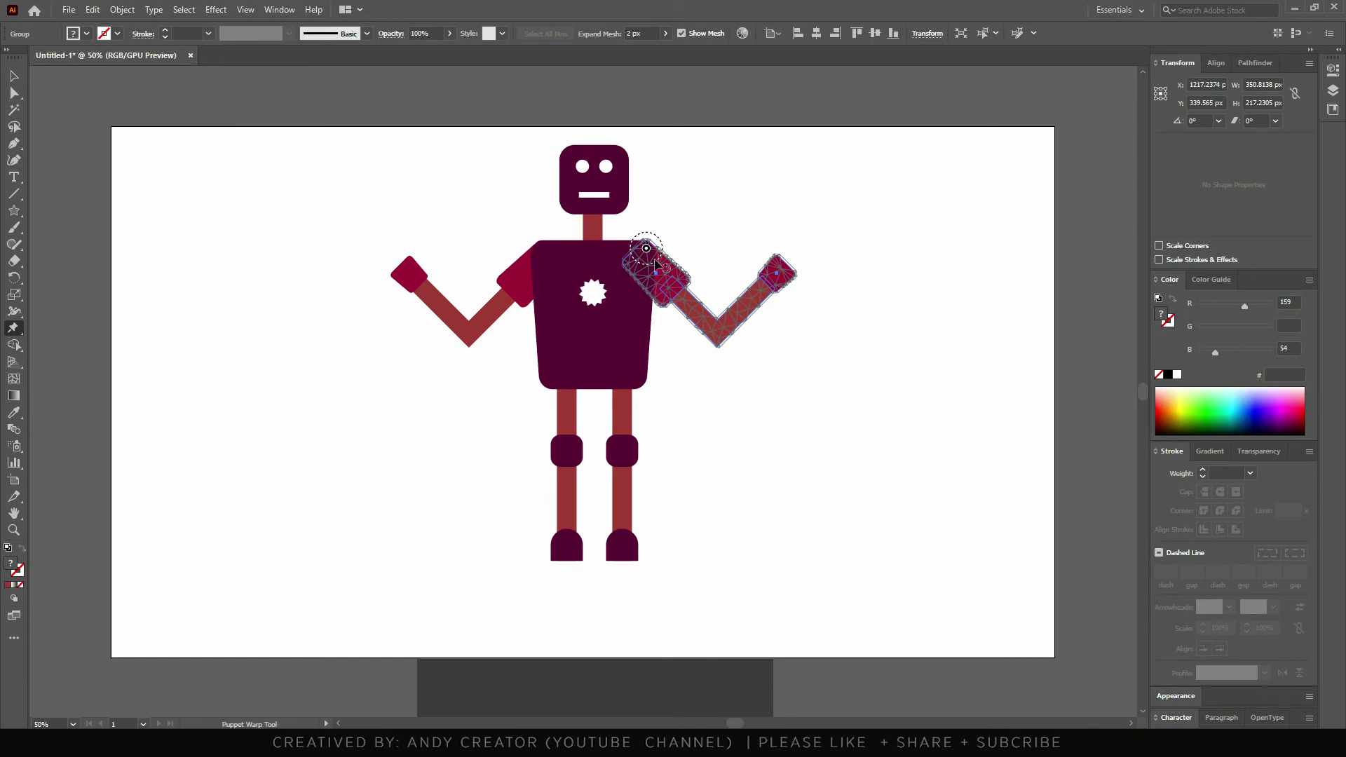
Rotate the warped right arm slightly upward around its shoulder pin.
drag(656, 258, 760, 262)
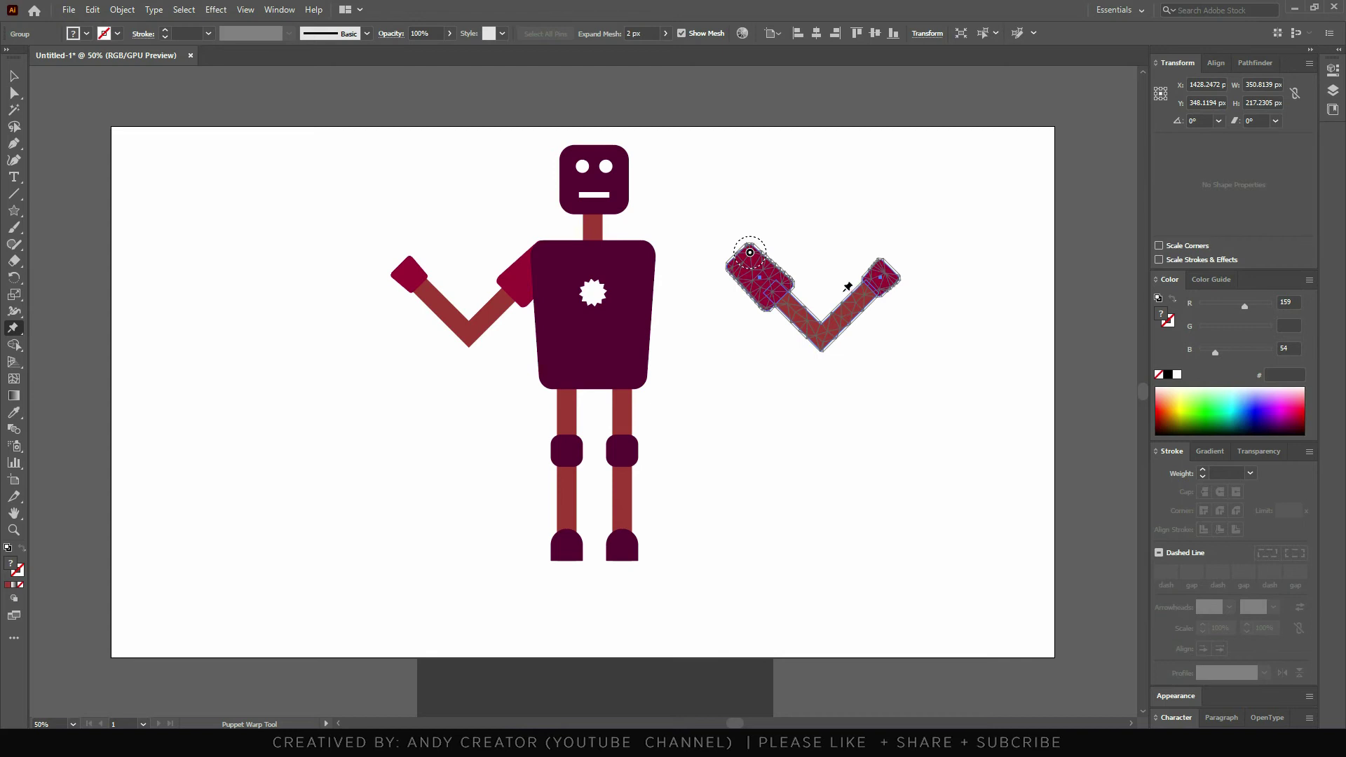
key(ctrl+z)
drag(664, 252, 671, 242)
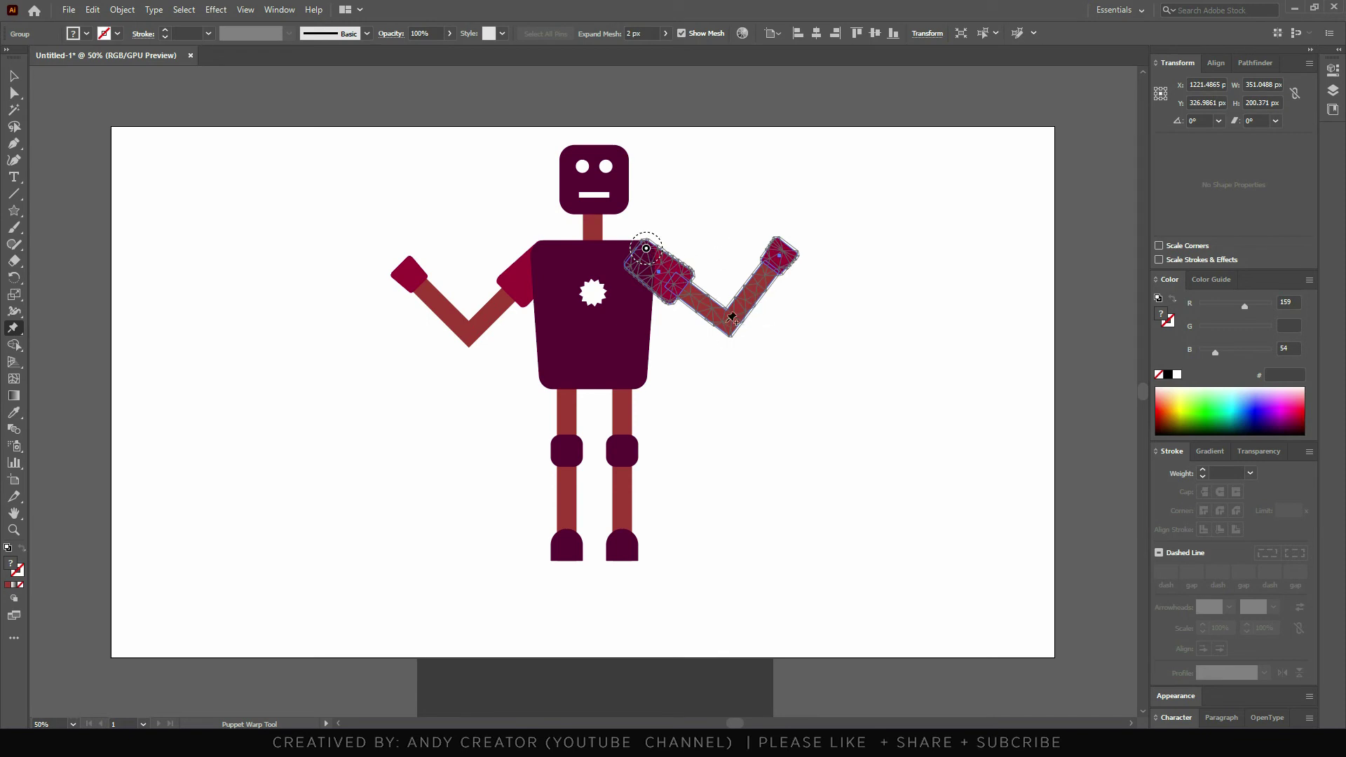
Add an elbow pin and test swinging the upper arm up and back down.
click(718, 326)
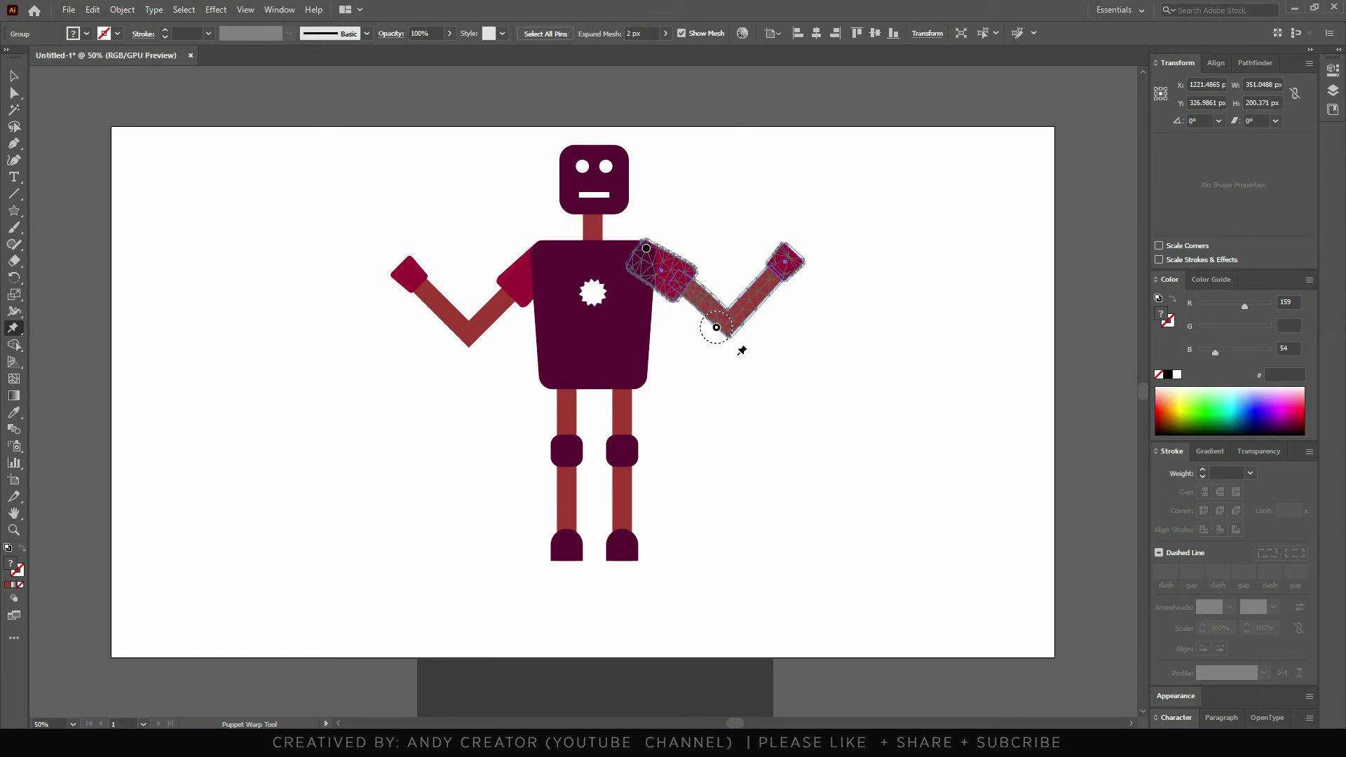
drag(745, 323, 760, 336)
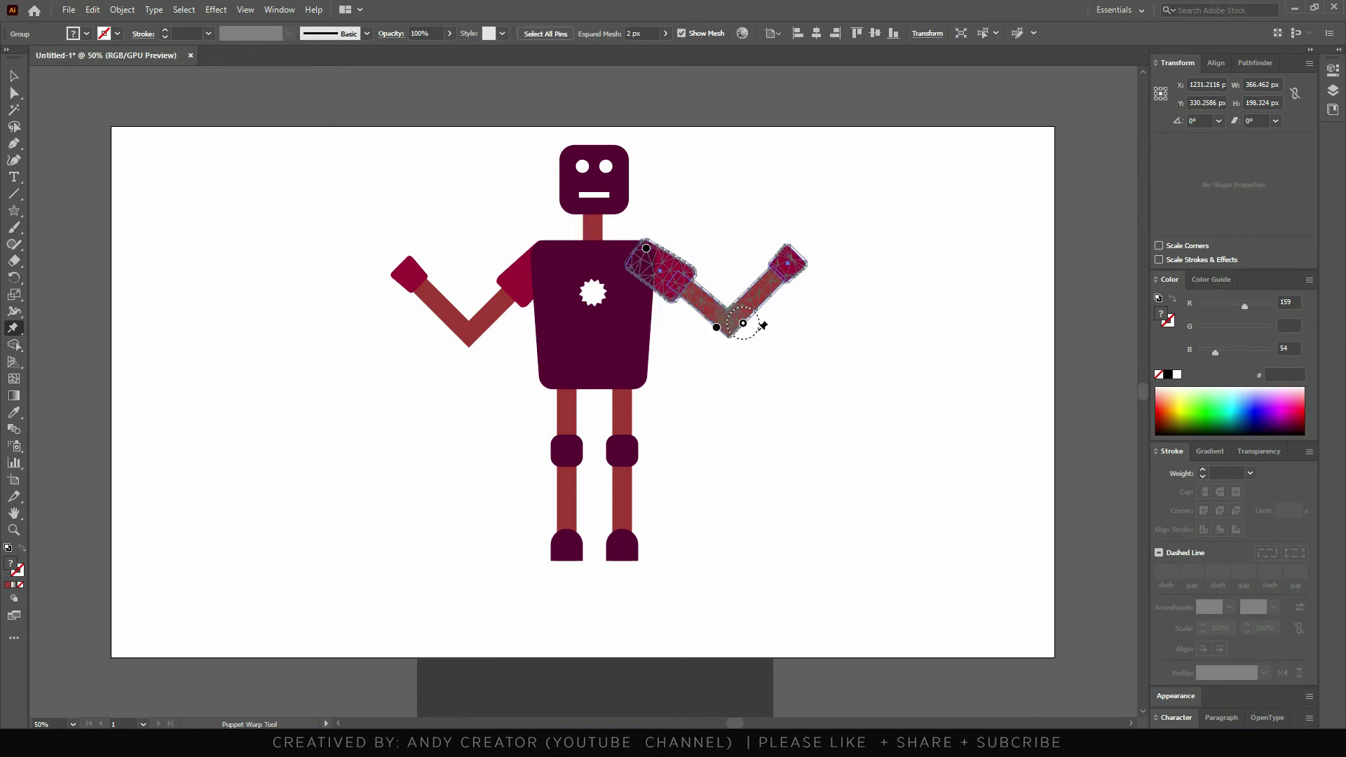
key(ctrl+z)
drag(646, 249, 709, 248)
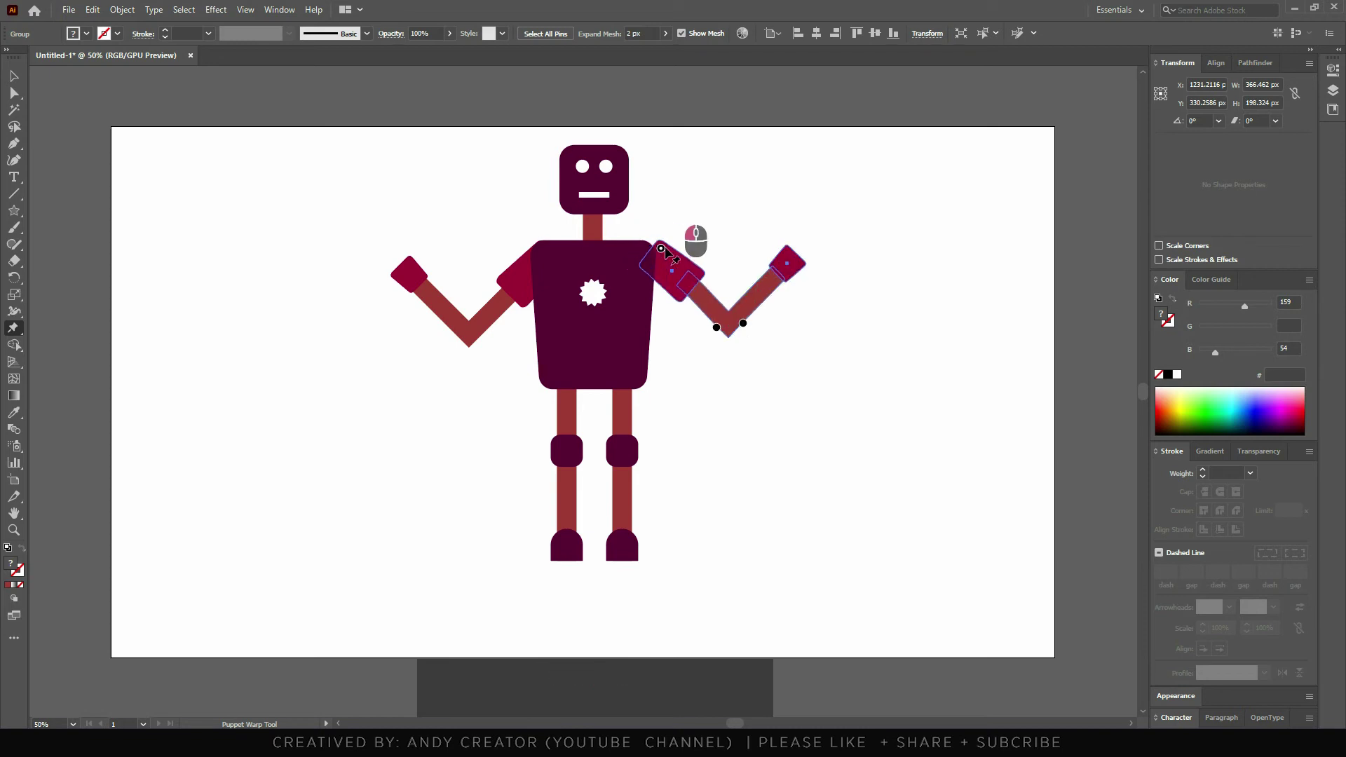
drag(709, 248, 648, 250)
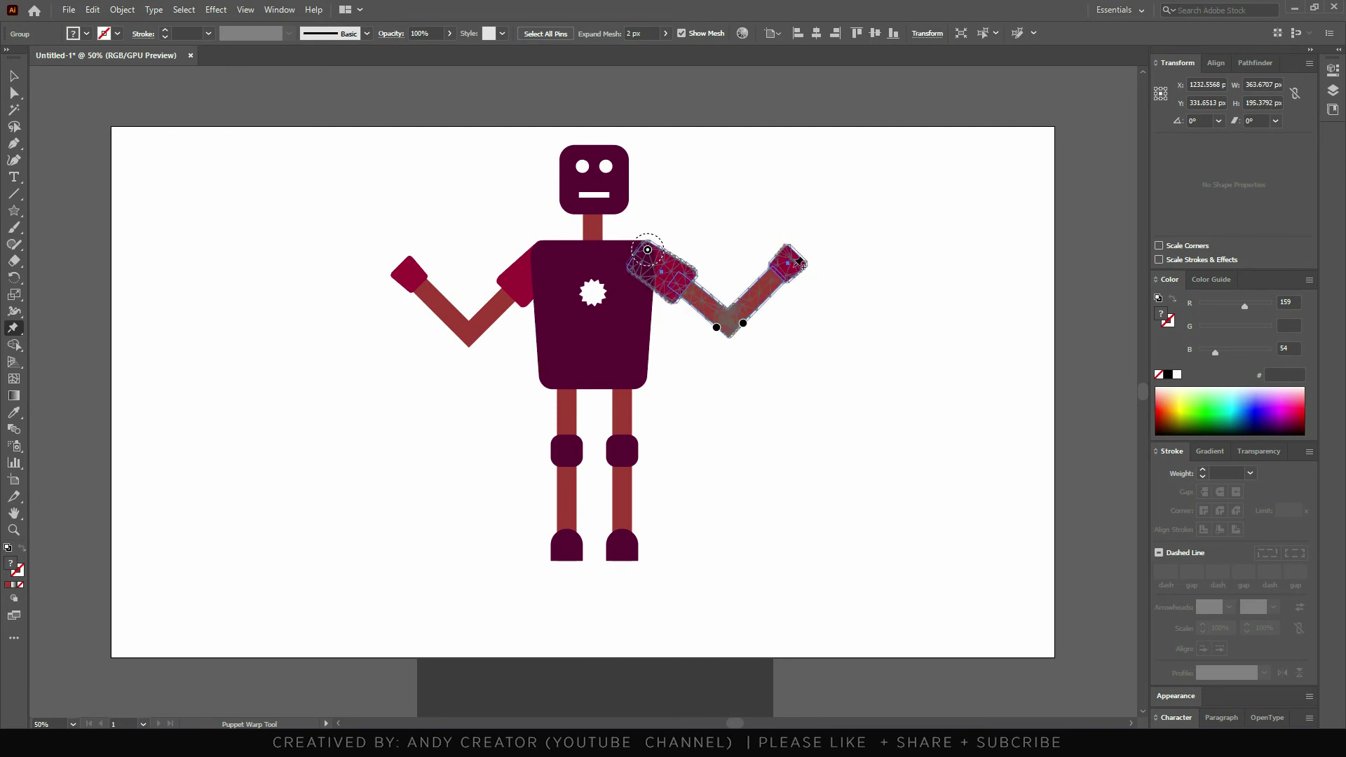
Pin the hand and adjust elbow, shoulder and hand pins to raise the forearm into a V.
drag(797, 251, 770, 252)
drag(717, 328, 708, 334)
click(648, 249)
drag(669, 253, 666, 255)
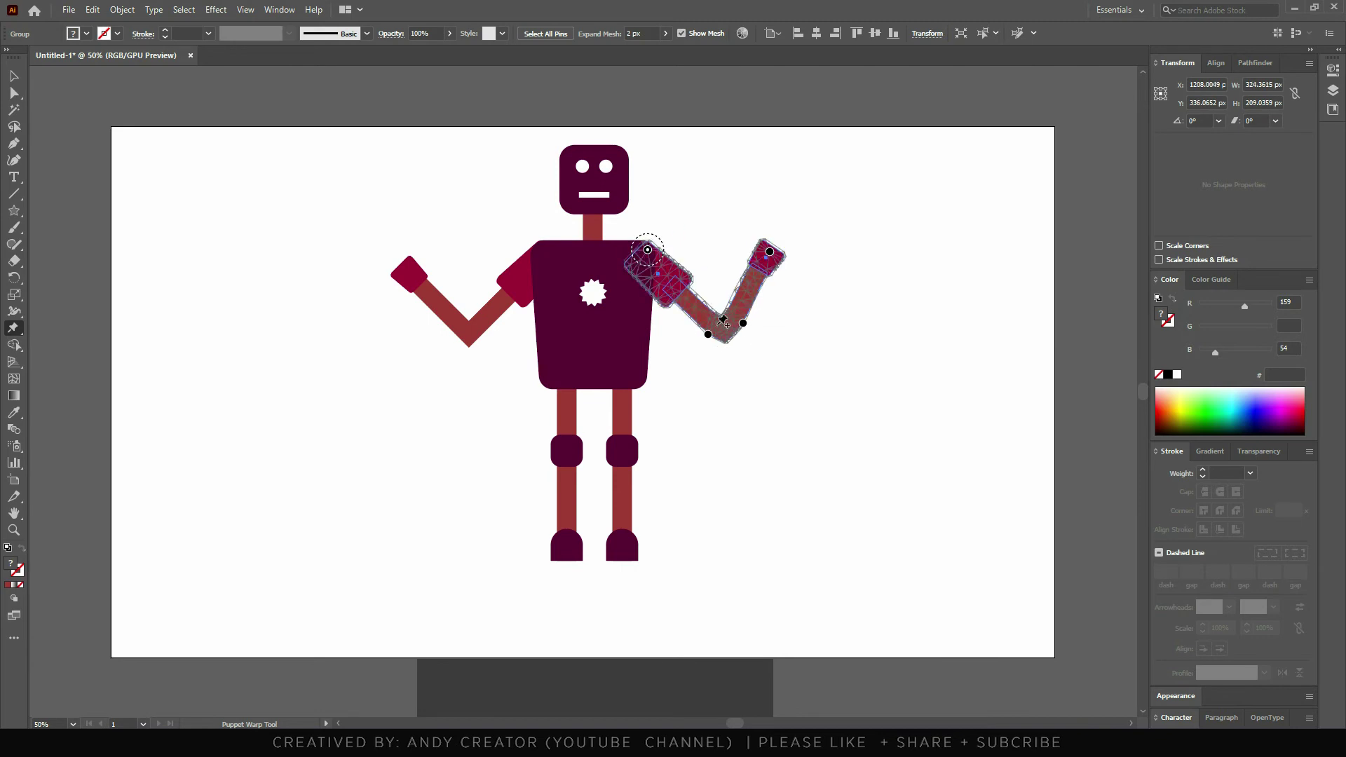
drag(743, 323, 710, 329)
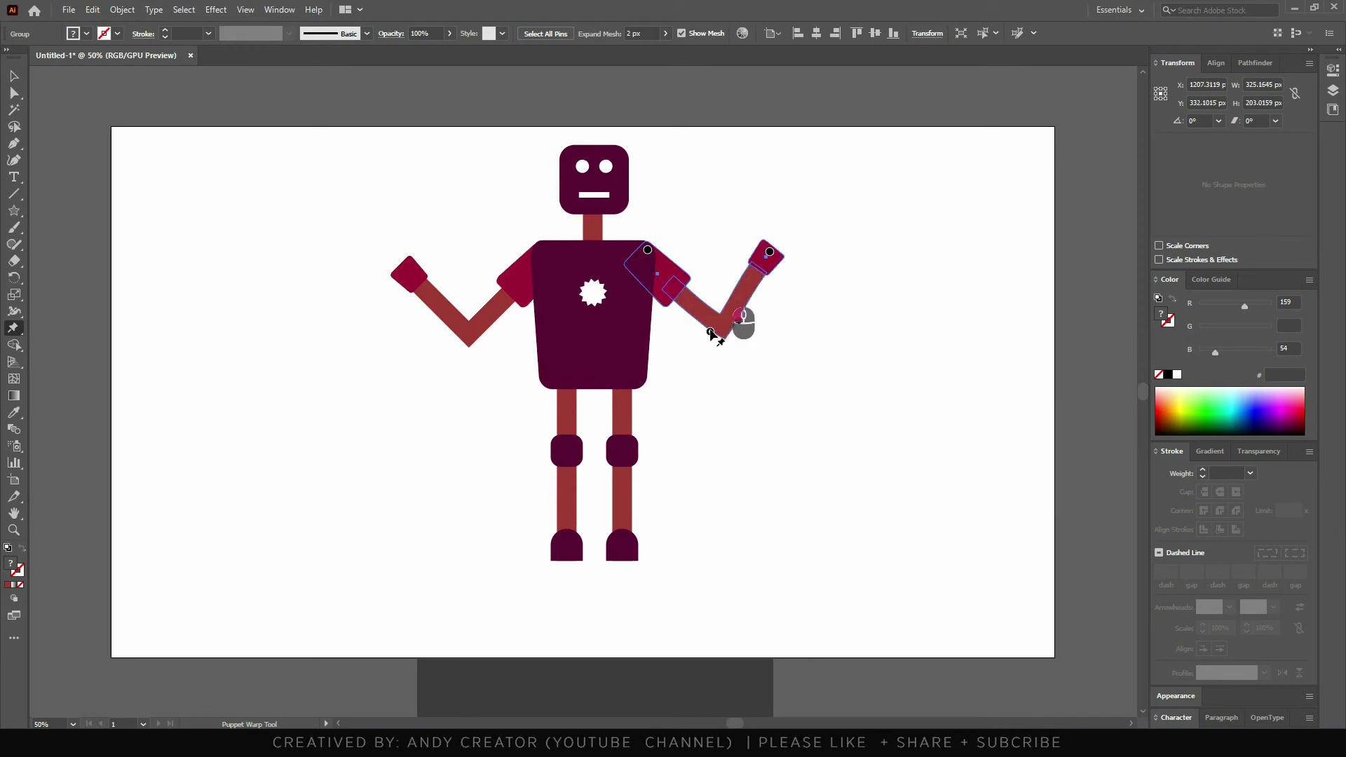
drag(771, 253, 771, 253)
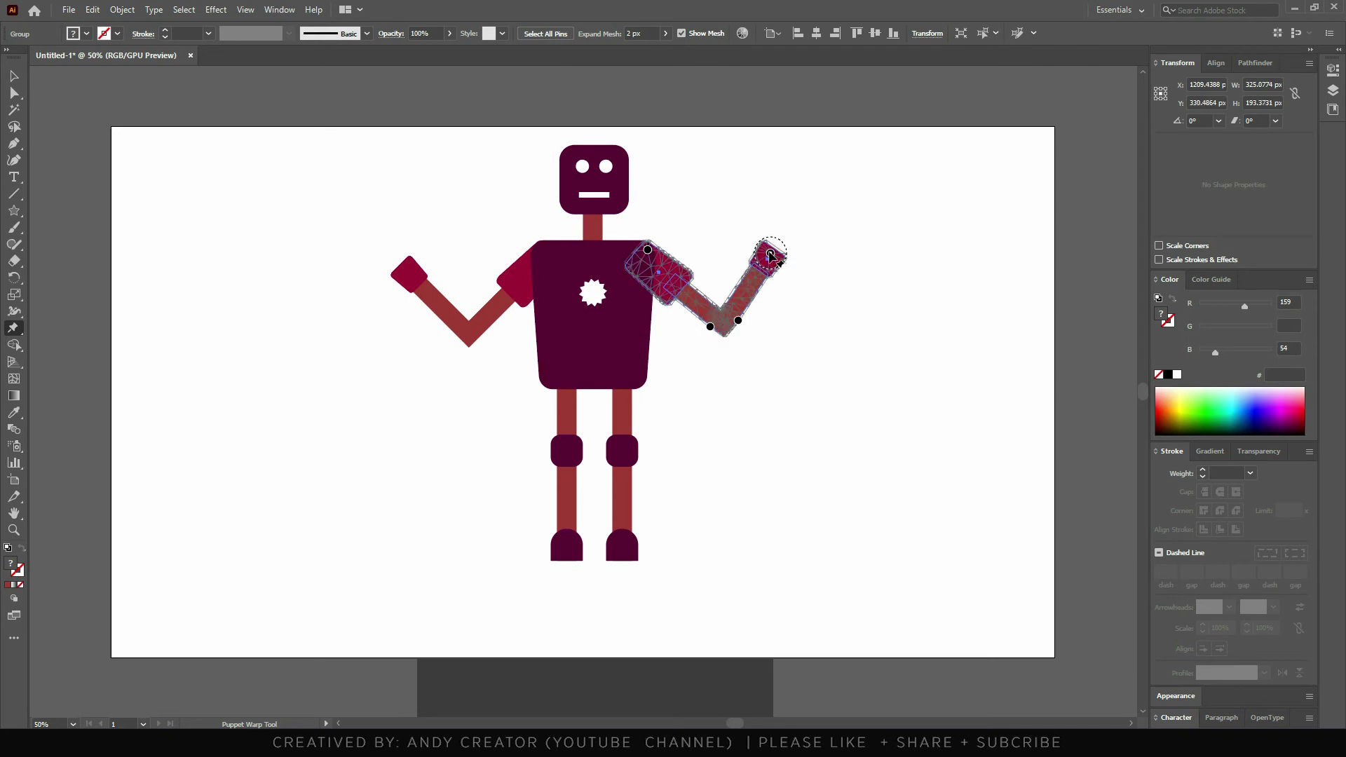
Lift the hand and elbow so the forearm points up, and level the upper arm at the shoulder.
drag(771, 254, 750, 198)
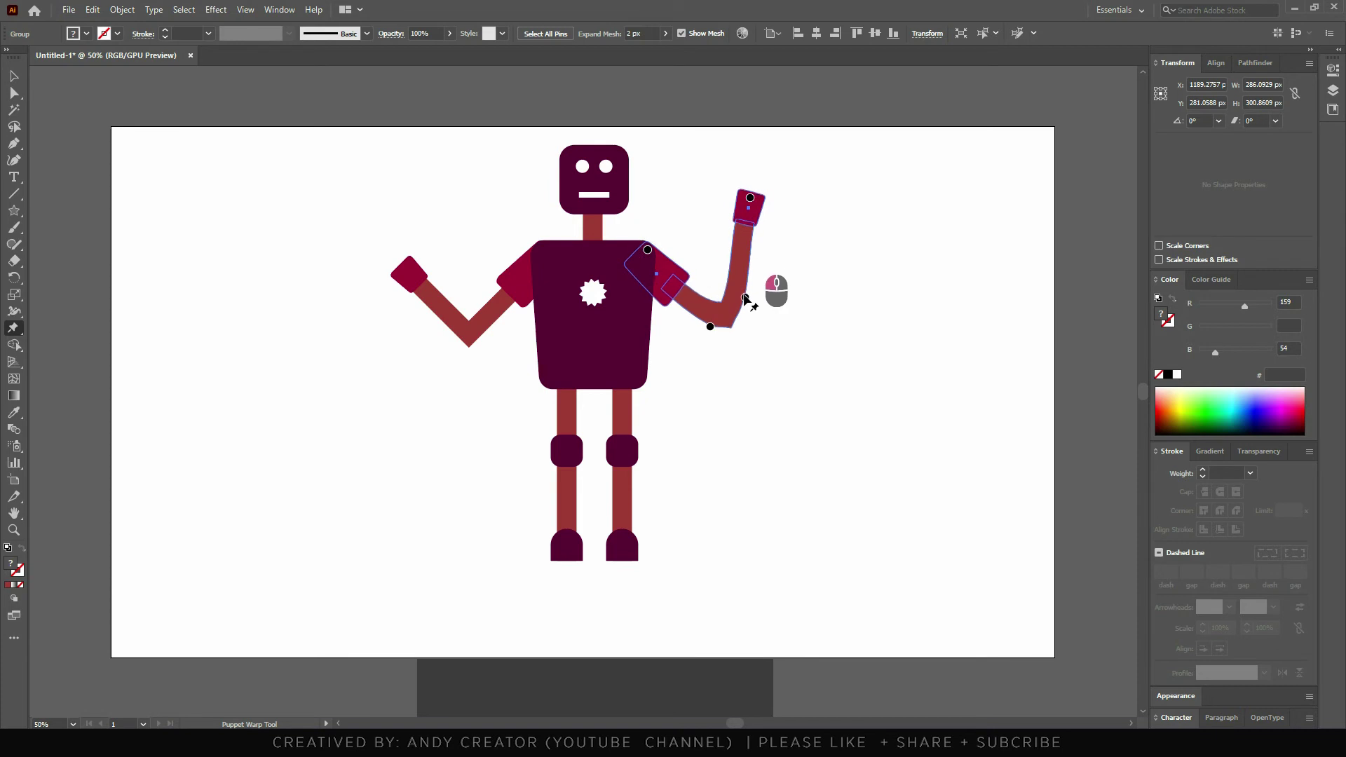
mouse_move(738, 322)
mouse_down()
mouse_move(746, 279)
mouse_move(715, 312)
mouse_move(746, 268)
mouse_move(719, 293)
mouse_up()
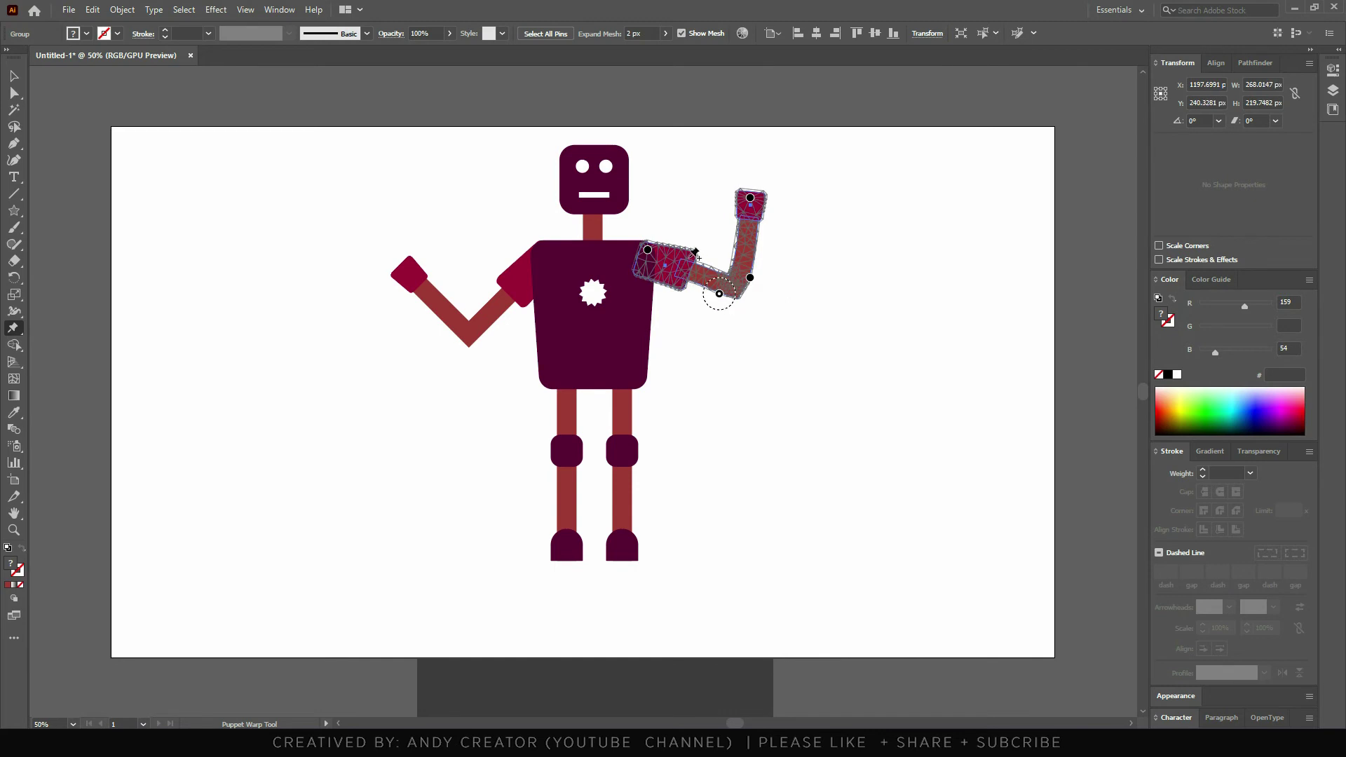
click(663, 250)
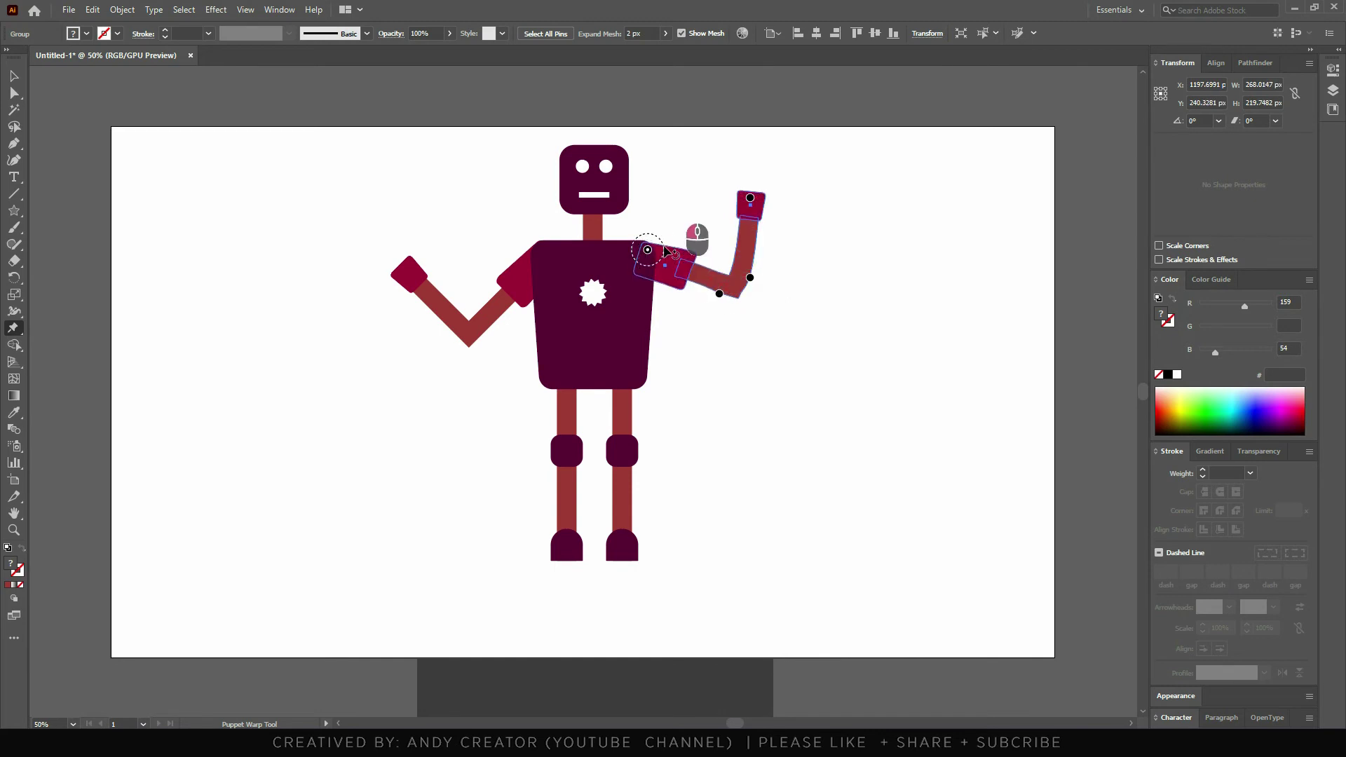
drag(665, 251, 690, 282)
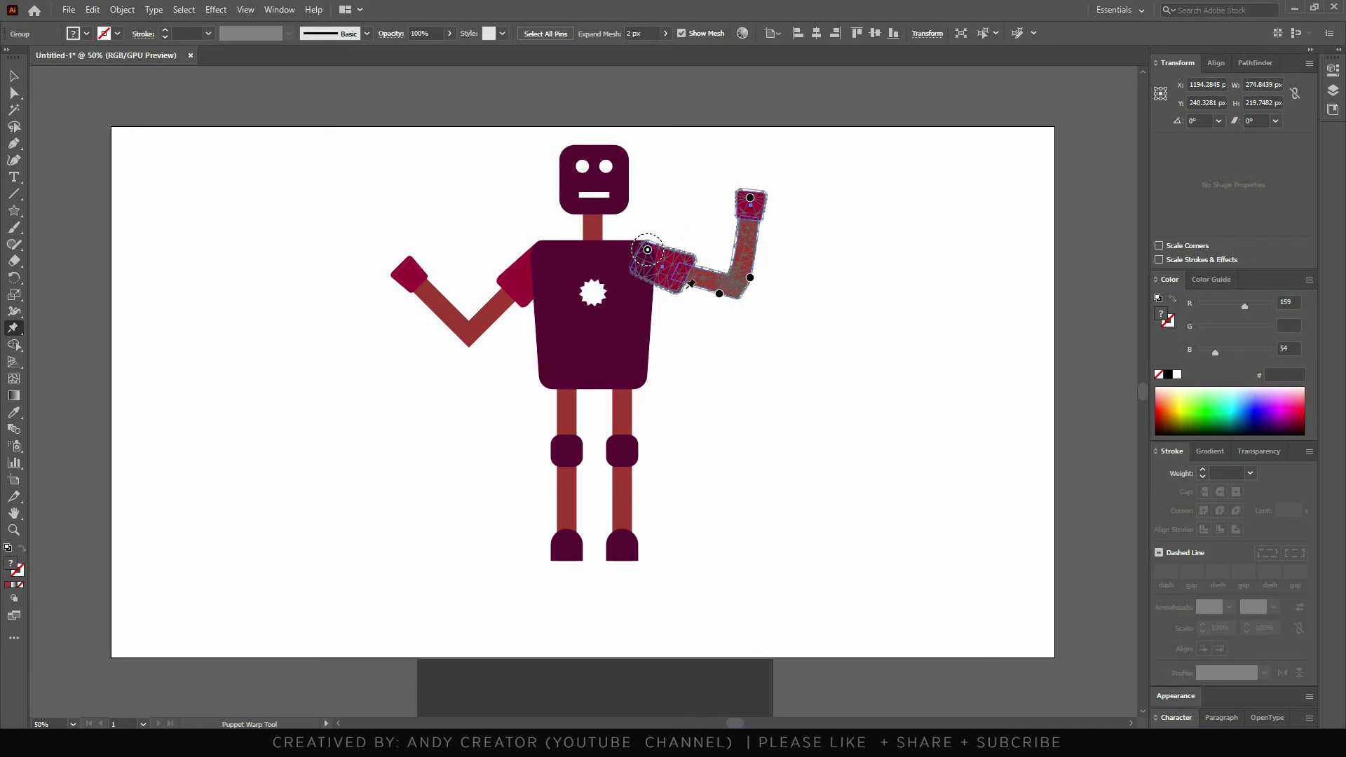
click(681, 289)
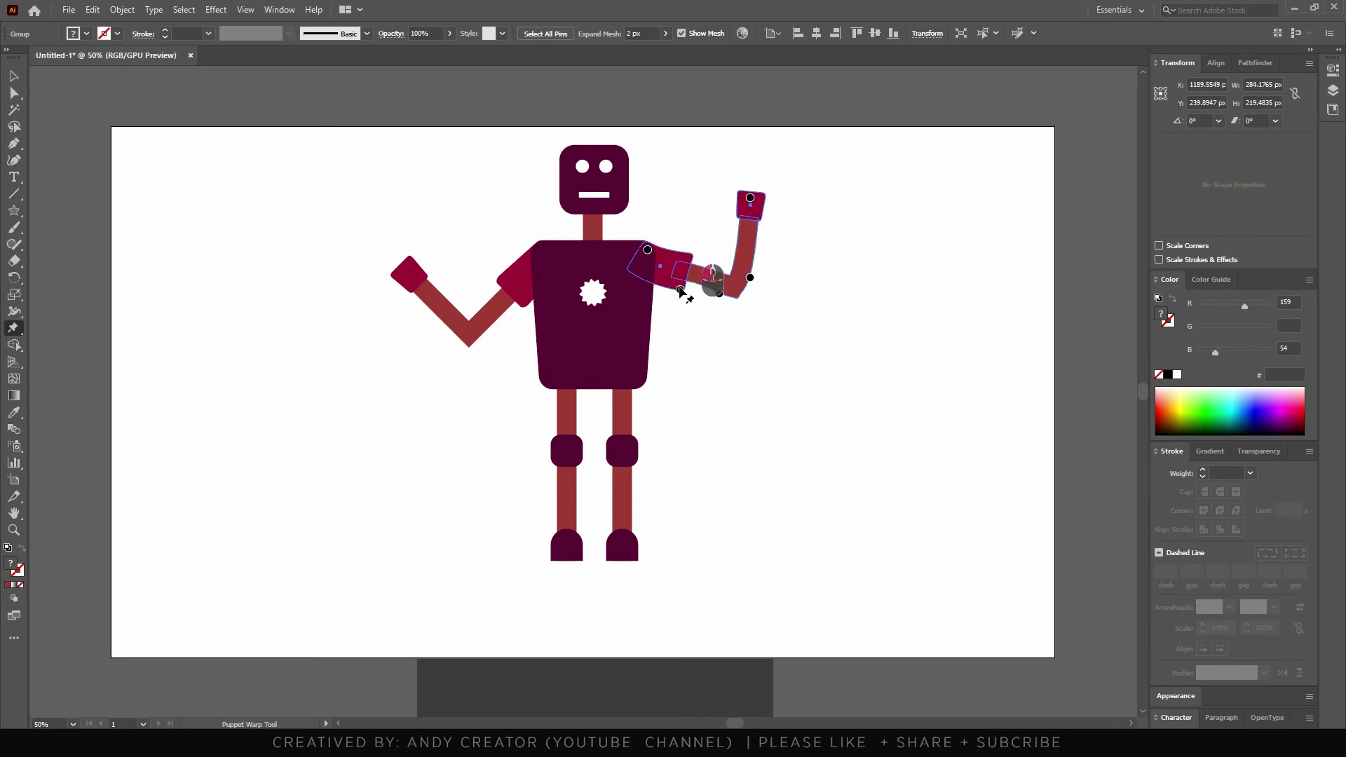
click(663, 254)
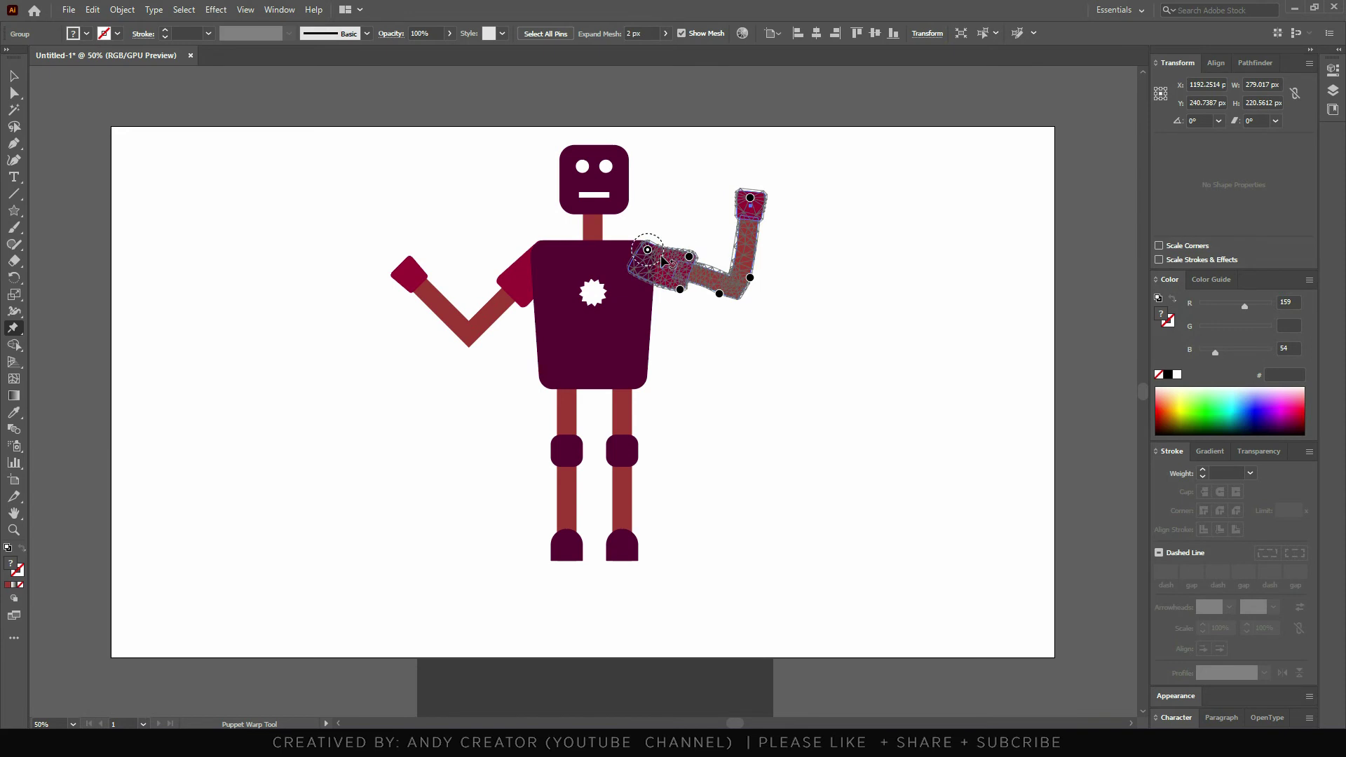
click(719, 294)
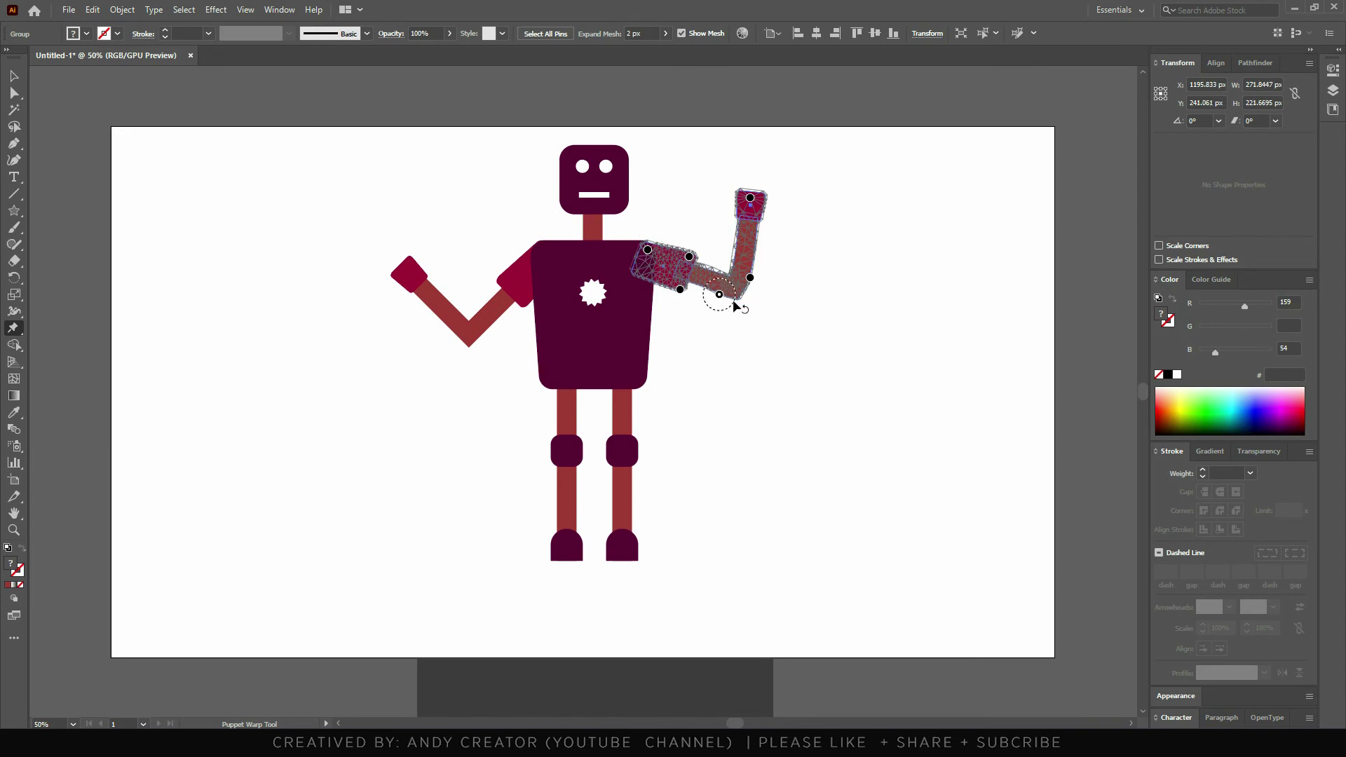
drag(750, 278, 744, 281)
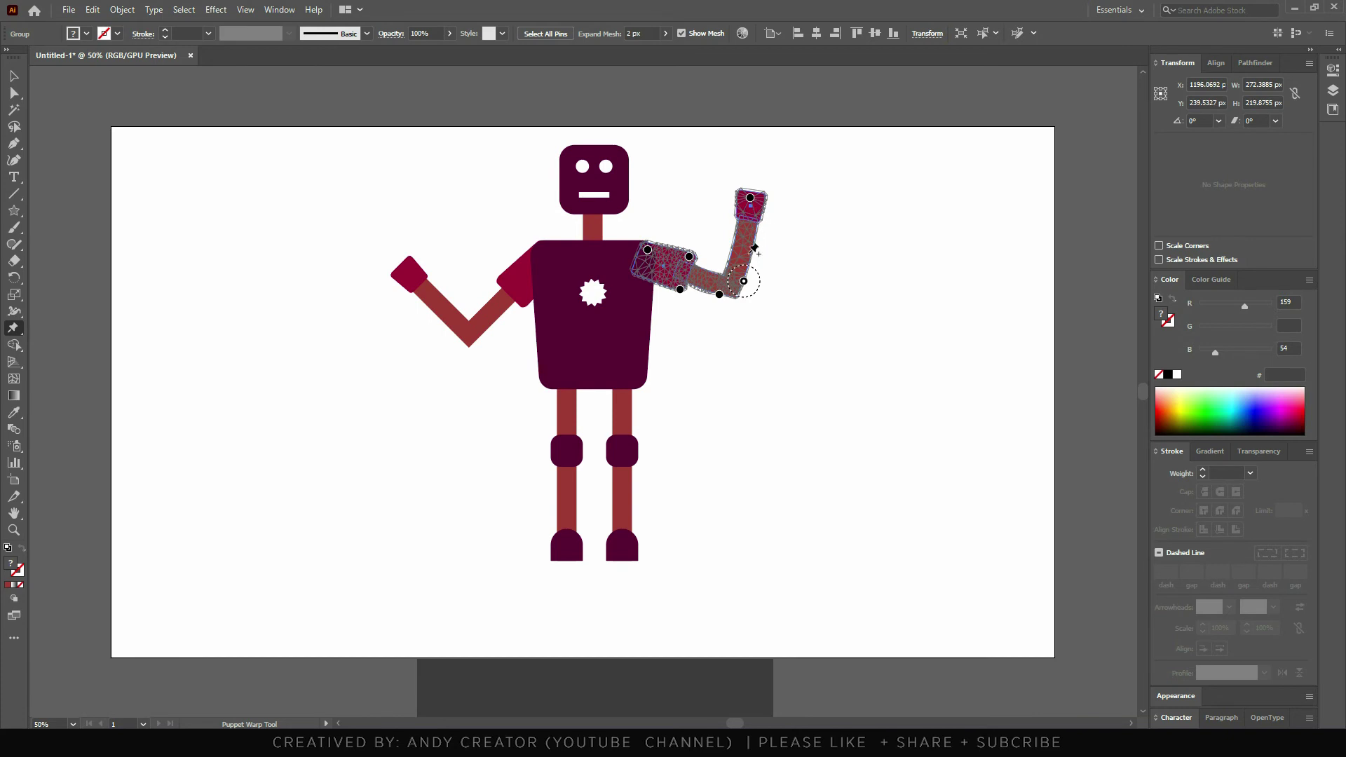
Add forearm and elbow pins and refine the bend into a clean L-shape.
click(747, 252)
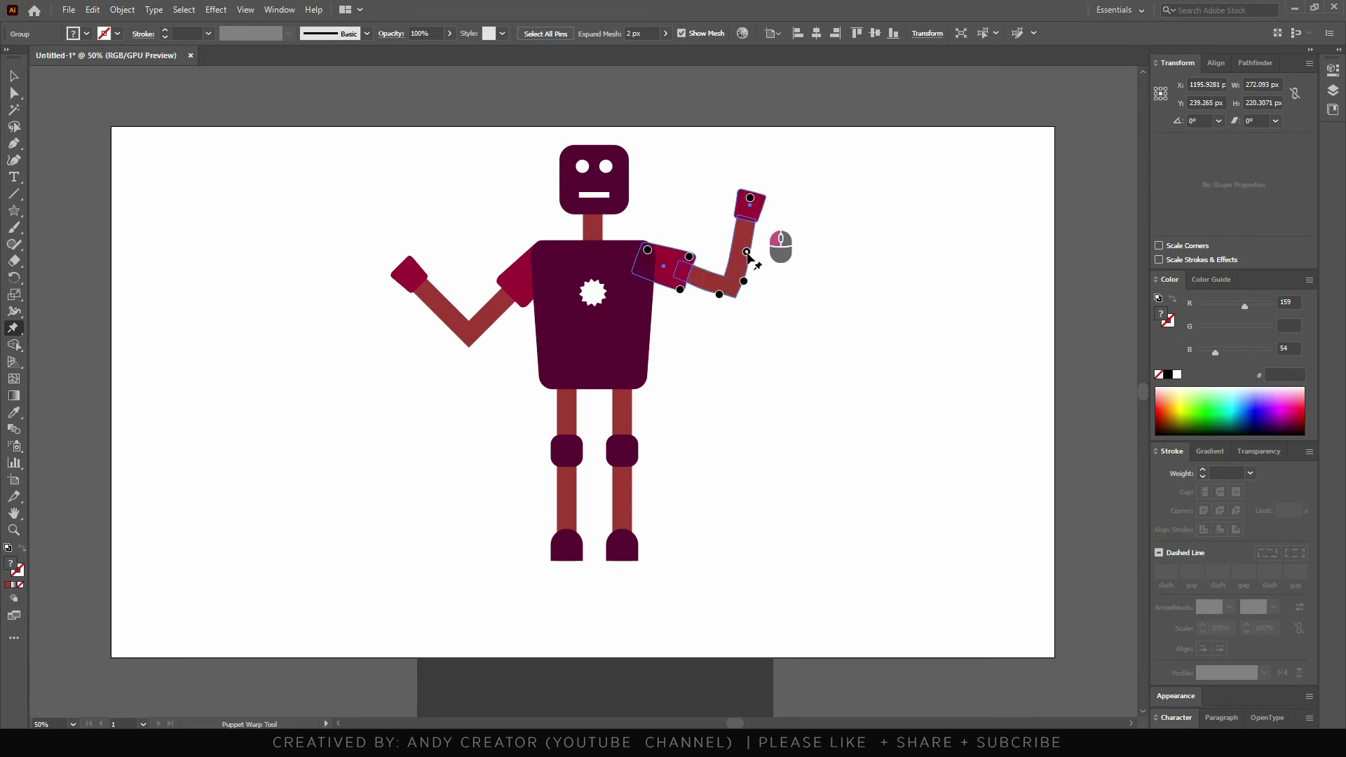
drag(744, 281, 741, 282)
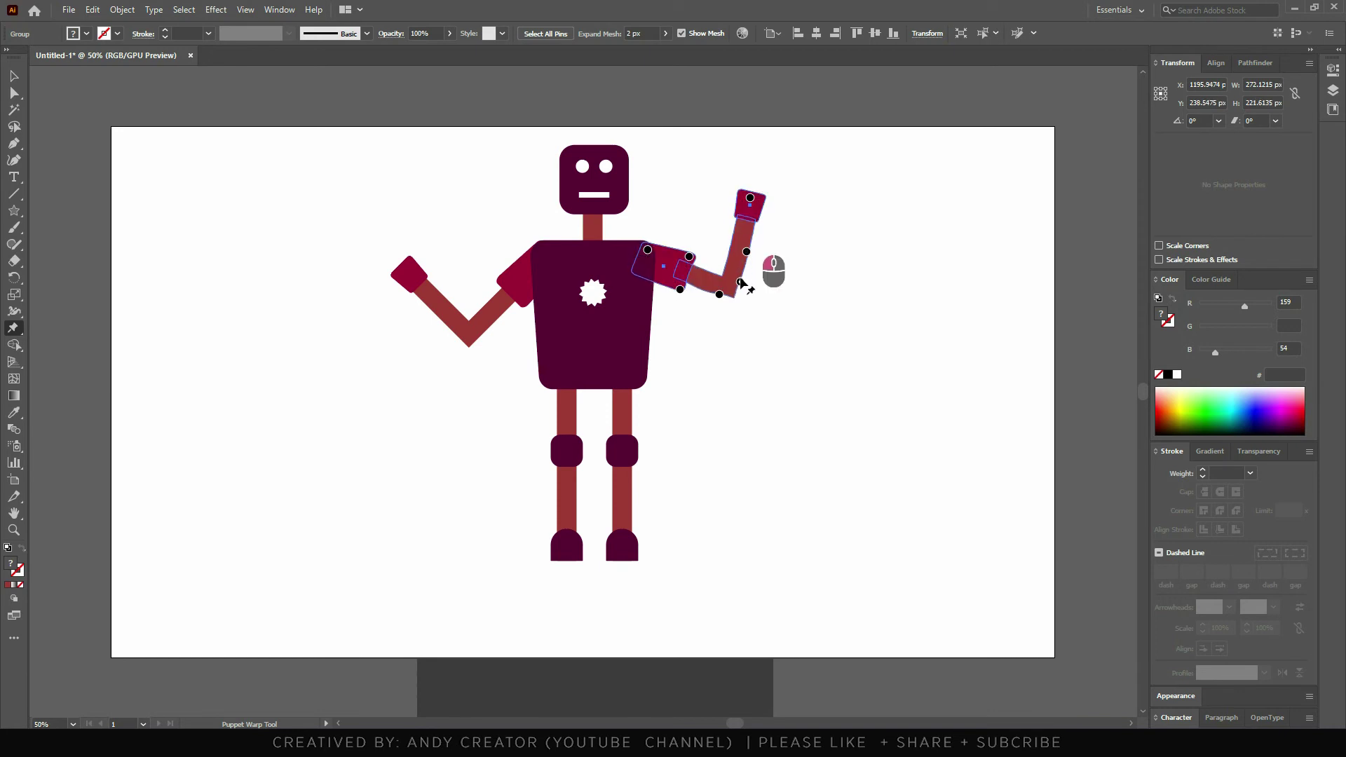
drag(750, 198, 755, 200)
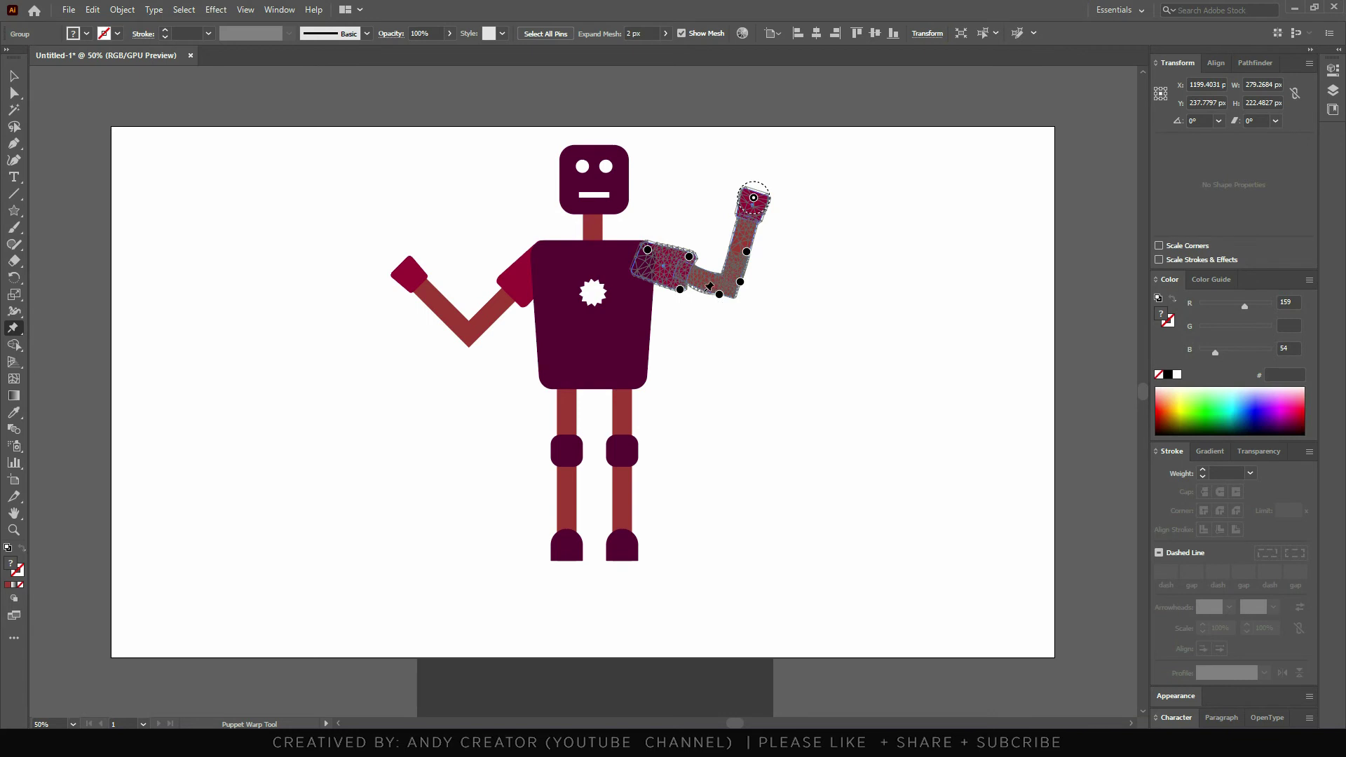
click(702, 286)
drag(720, 300, 691, 279)
key(ctrl+z)
click(690, 278)
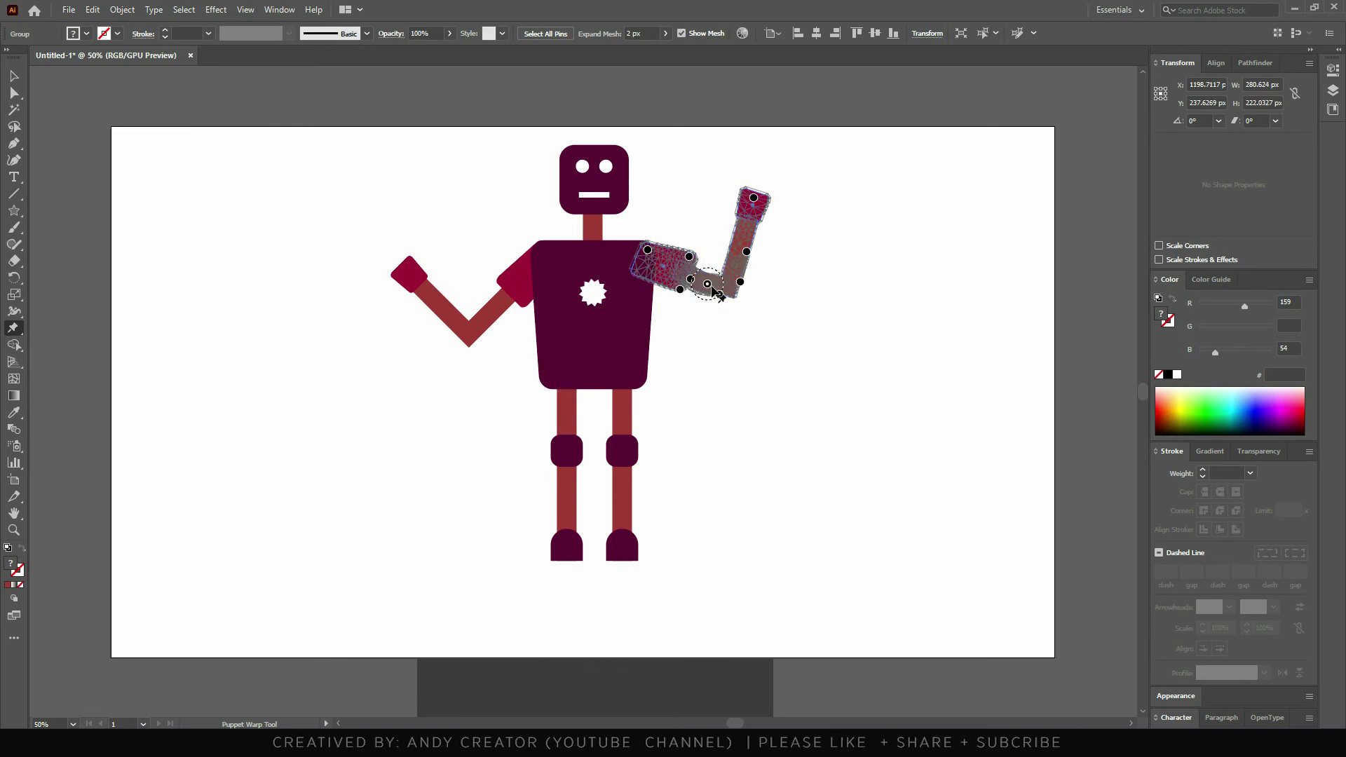
drag(709, 279, 711, 283)
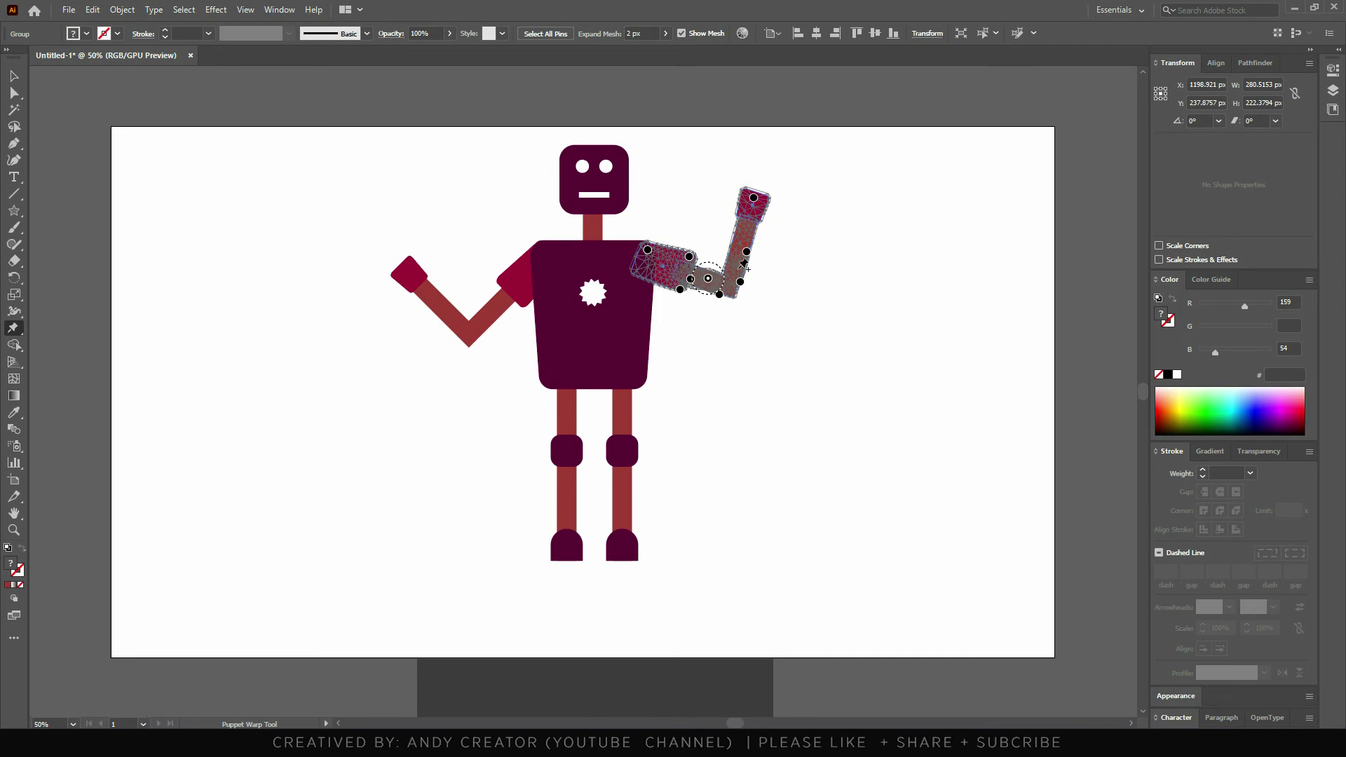
Add a pin on the robot's forearm, then hide and re-show the warp mesh.
click(1334, 70)
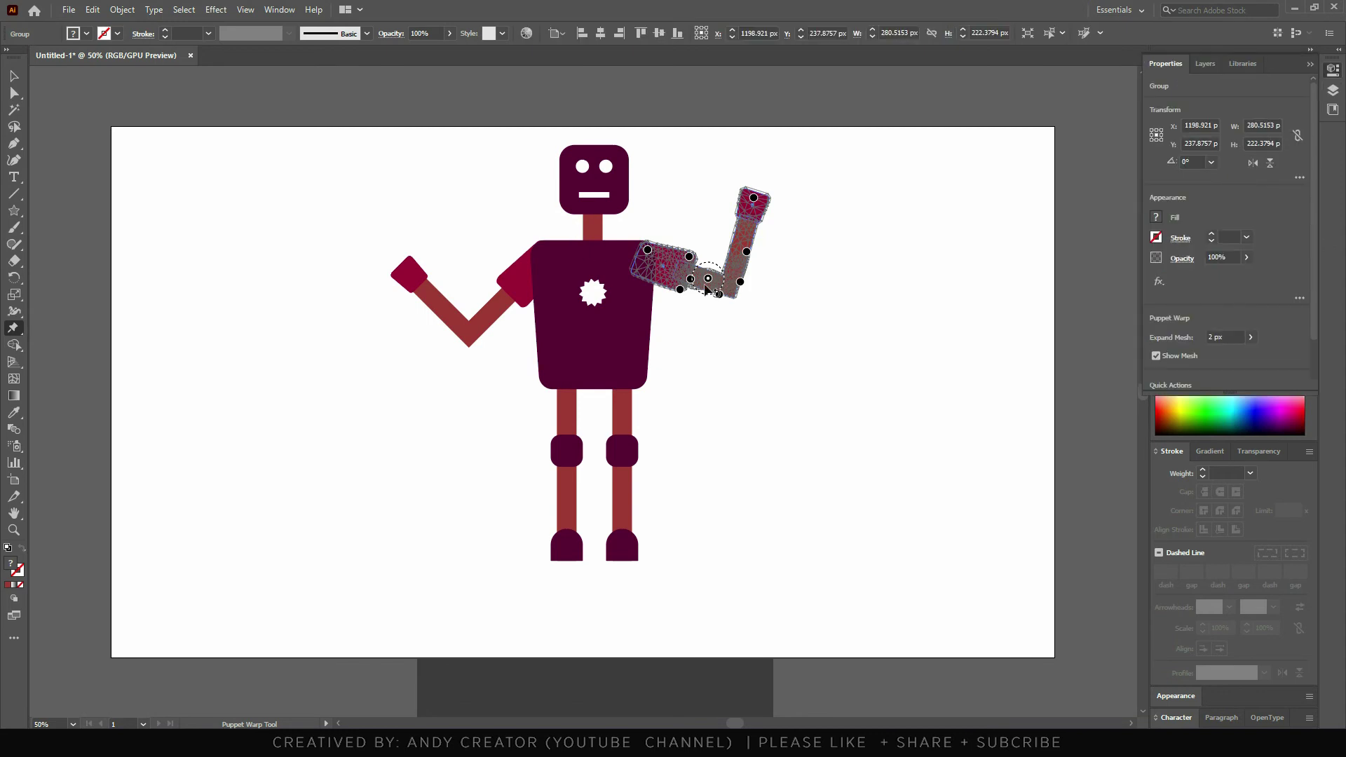
click(740, 280)
click(1157, 355)
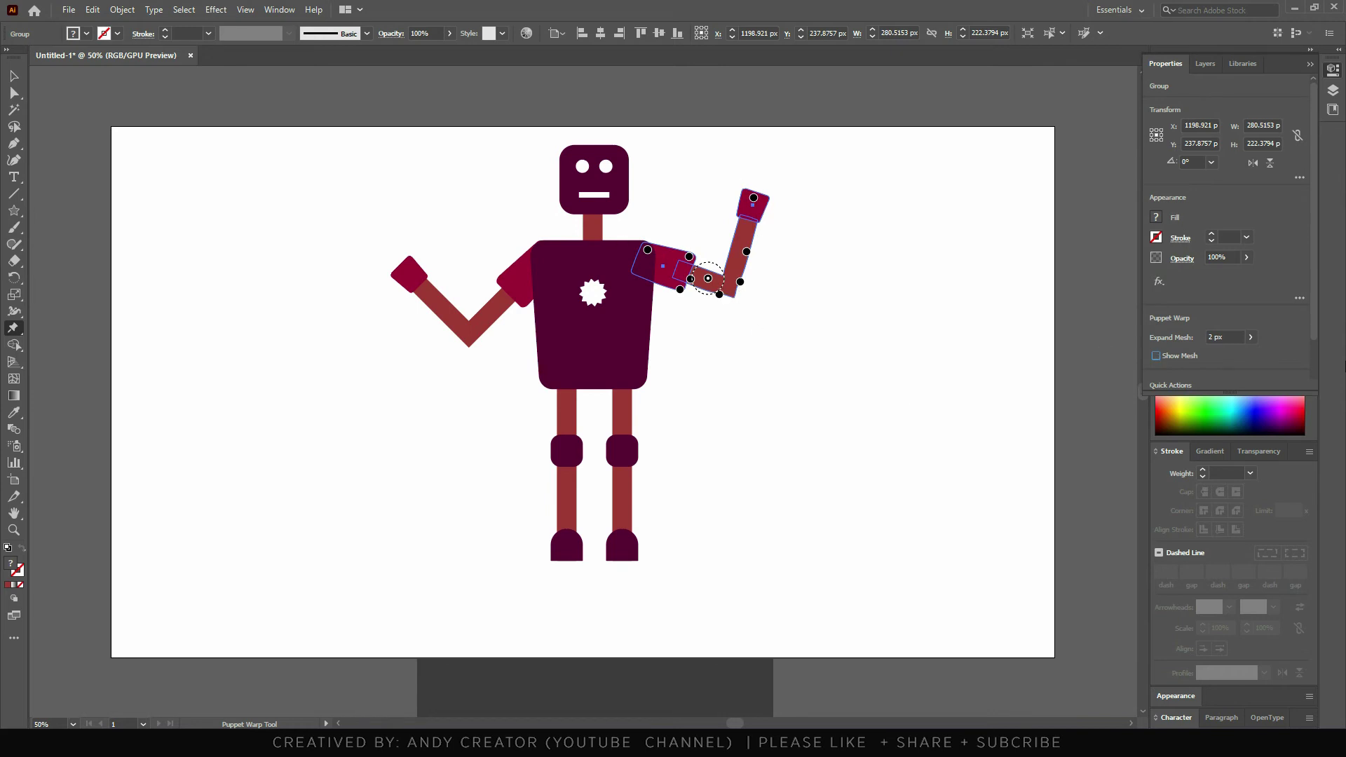
click(1156, 356)
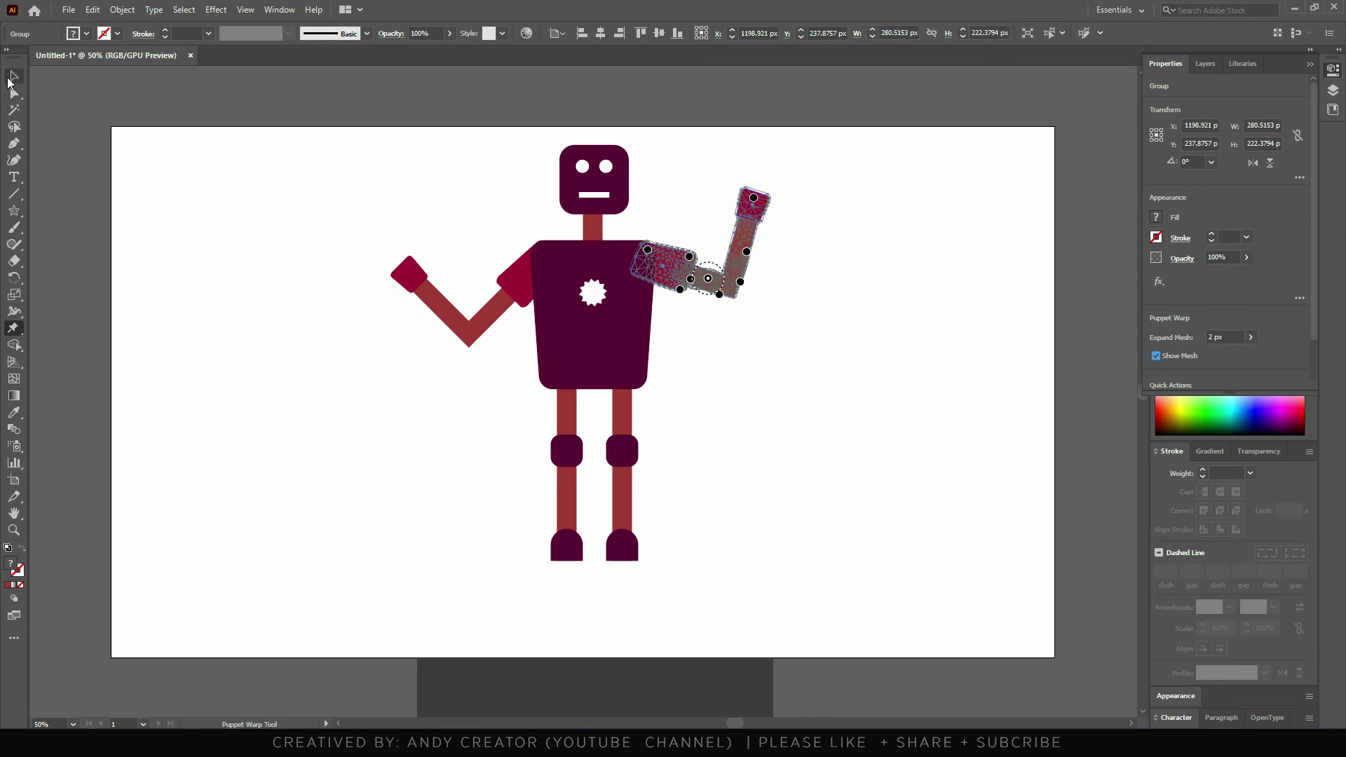
Draw a red circle ball beside the right foot and marquee-select it with the right leg.
click(16, 80)
click(676, 540)
key(l)
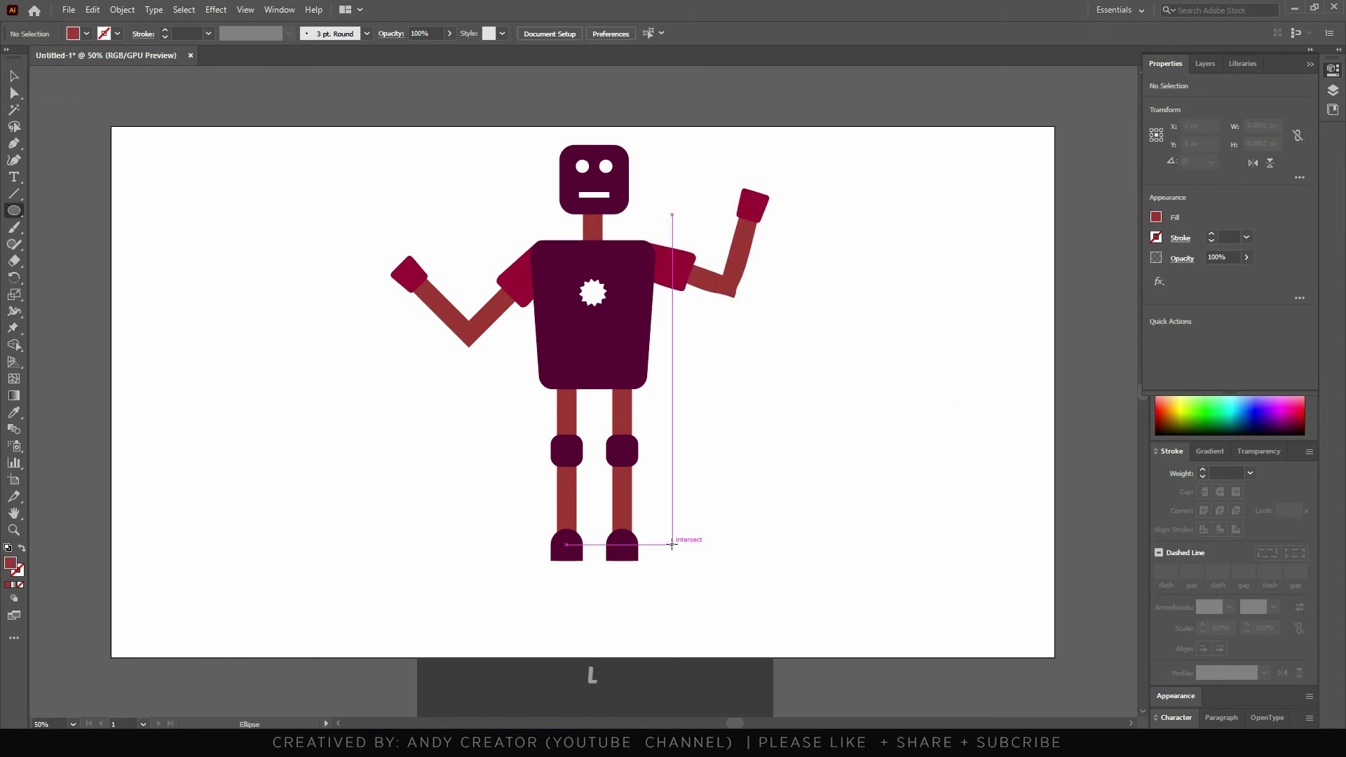
mouse_move(672, 525)
mouse_down()
mouse_move(711, 570)
mouse_move(700, 549)
mouse_up()
key(v)
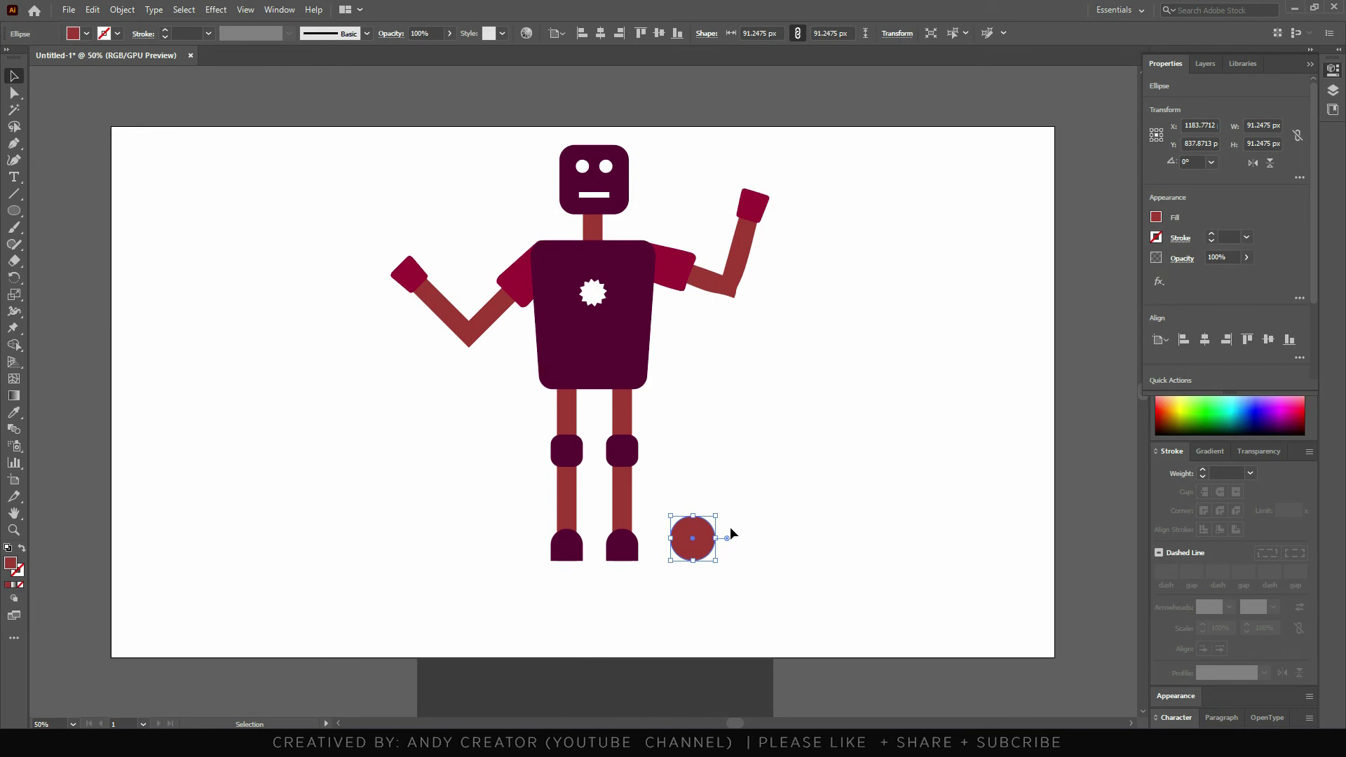
click(795, 473)
drag(749, 401, 597, 573)
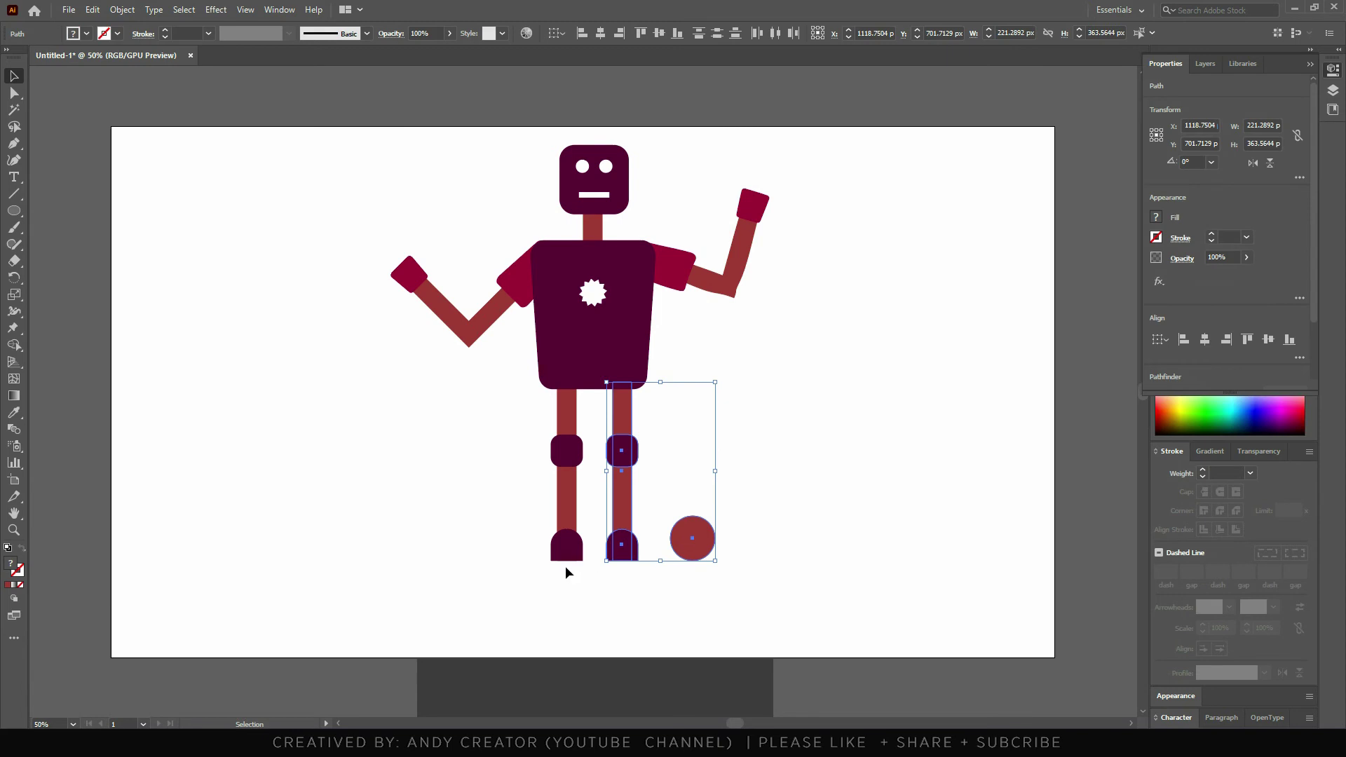
Puppet-warp the right leg and ball, pulling the foot toward the ball and the knee right.
click(13, 329)
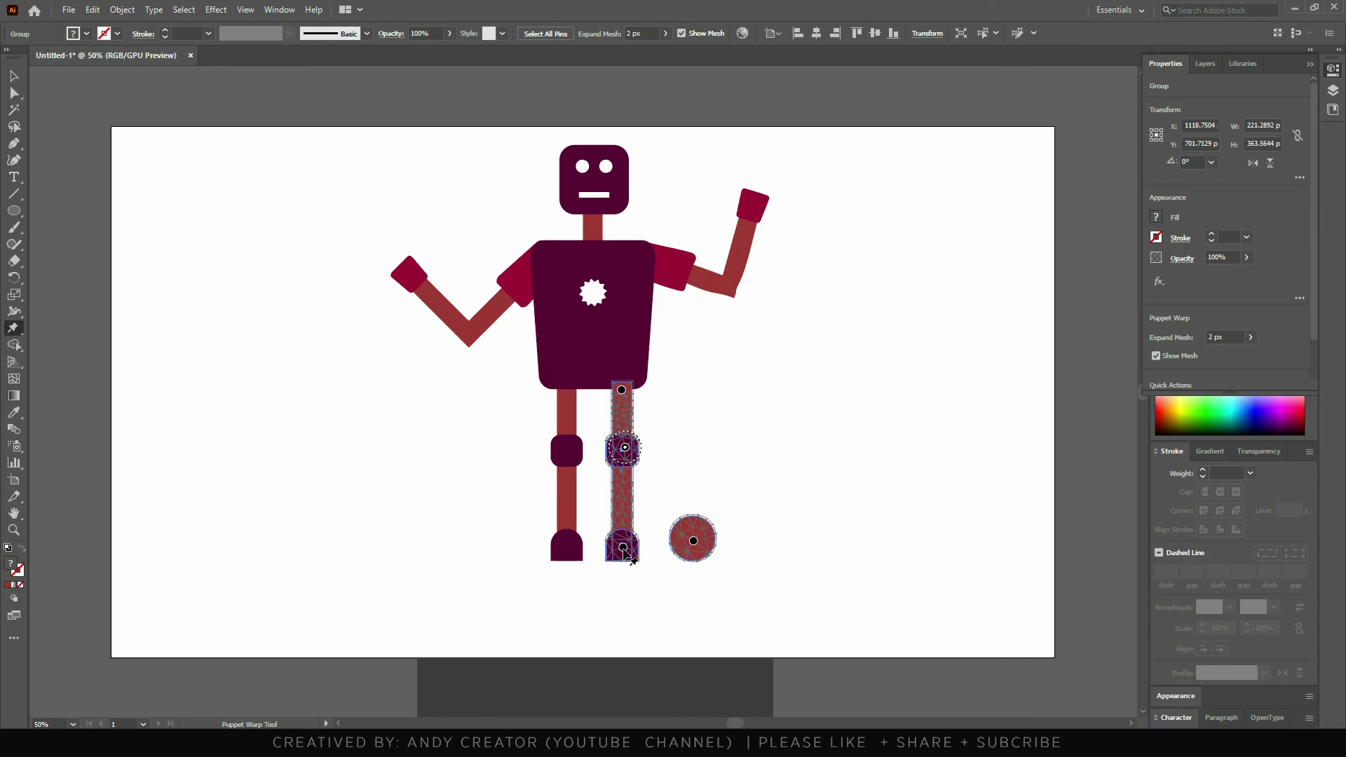
drag(622, 547, 649, 548)
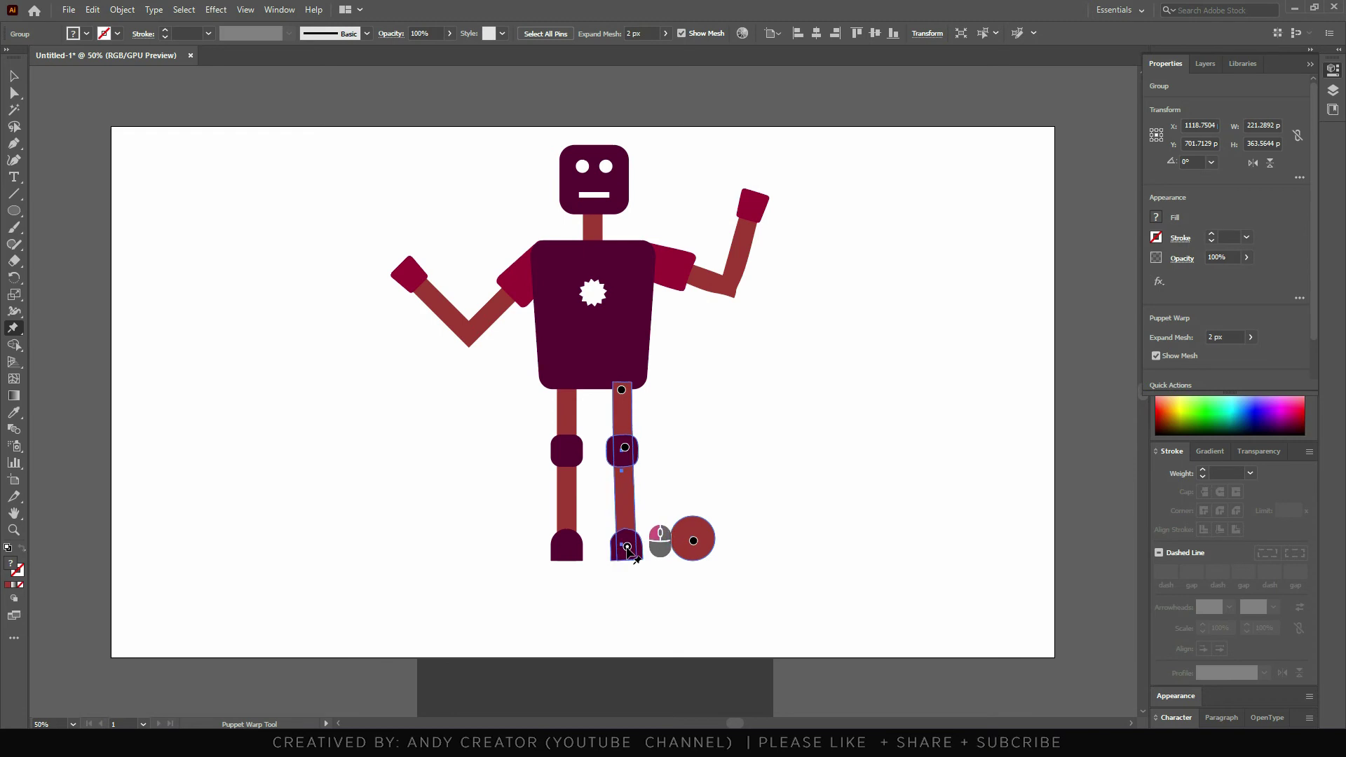
drag(625, 447, 644, 441)
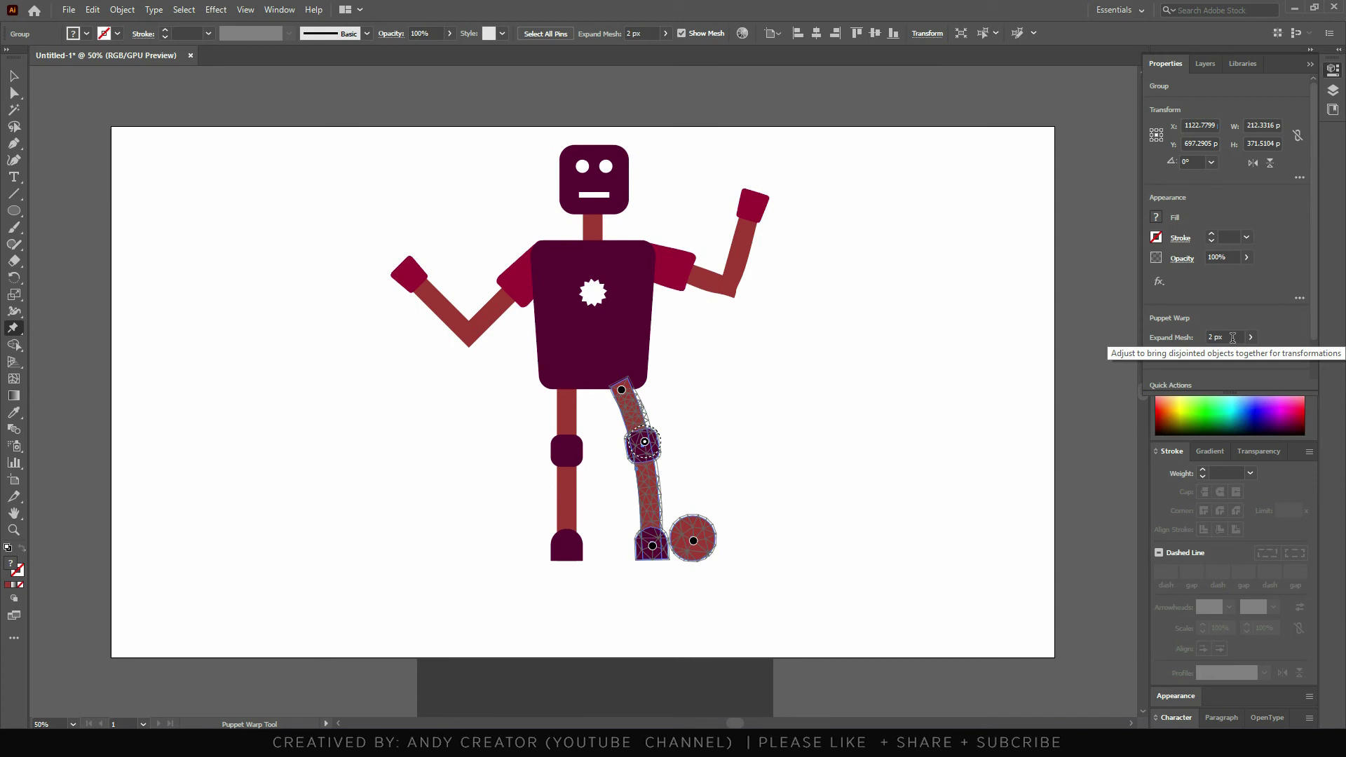
Set the warp mesh expansion to 10 px.
click(1233, 337)
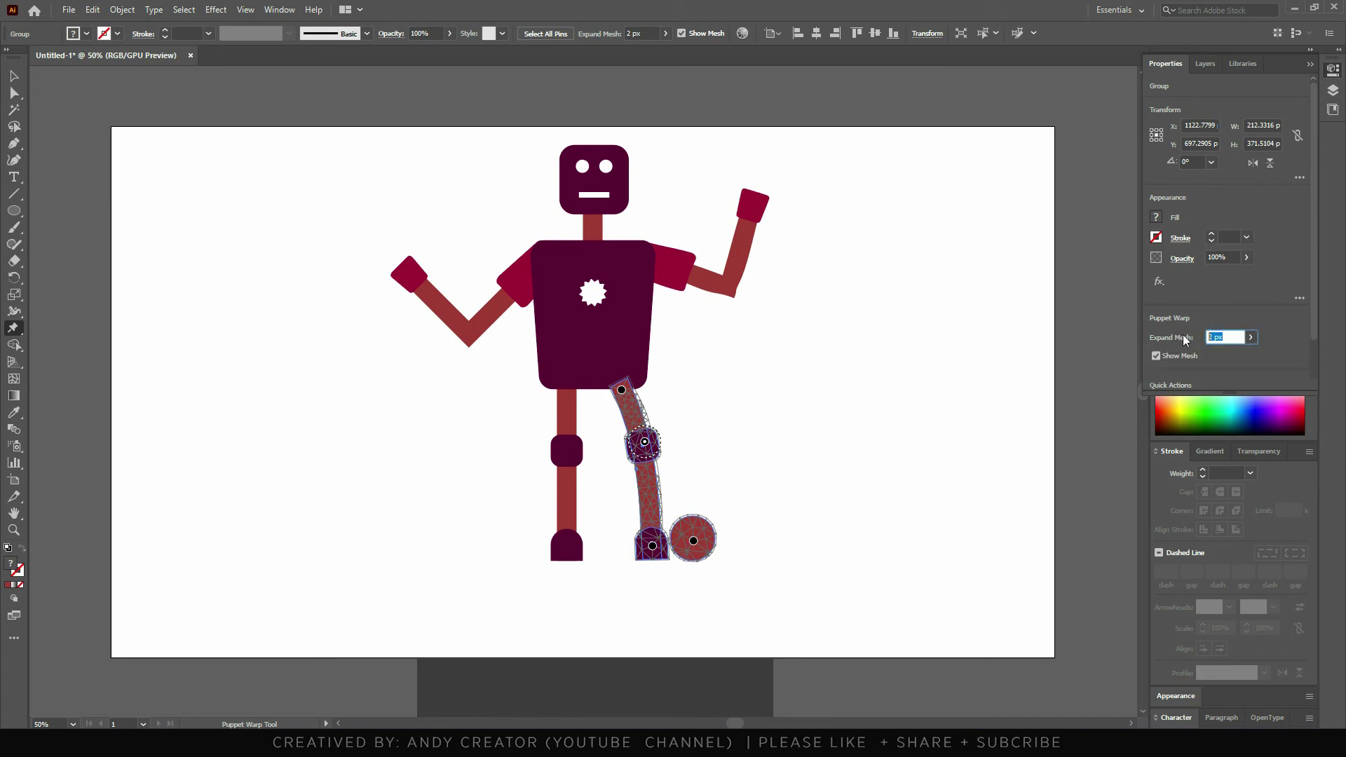
text(10)
key(Return)
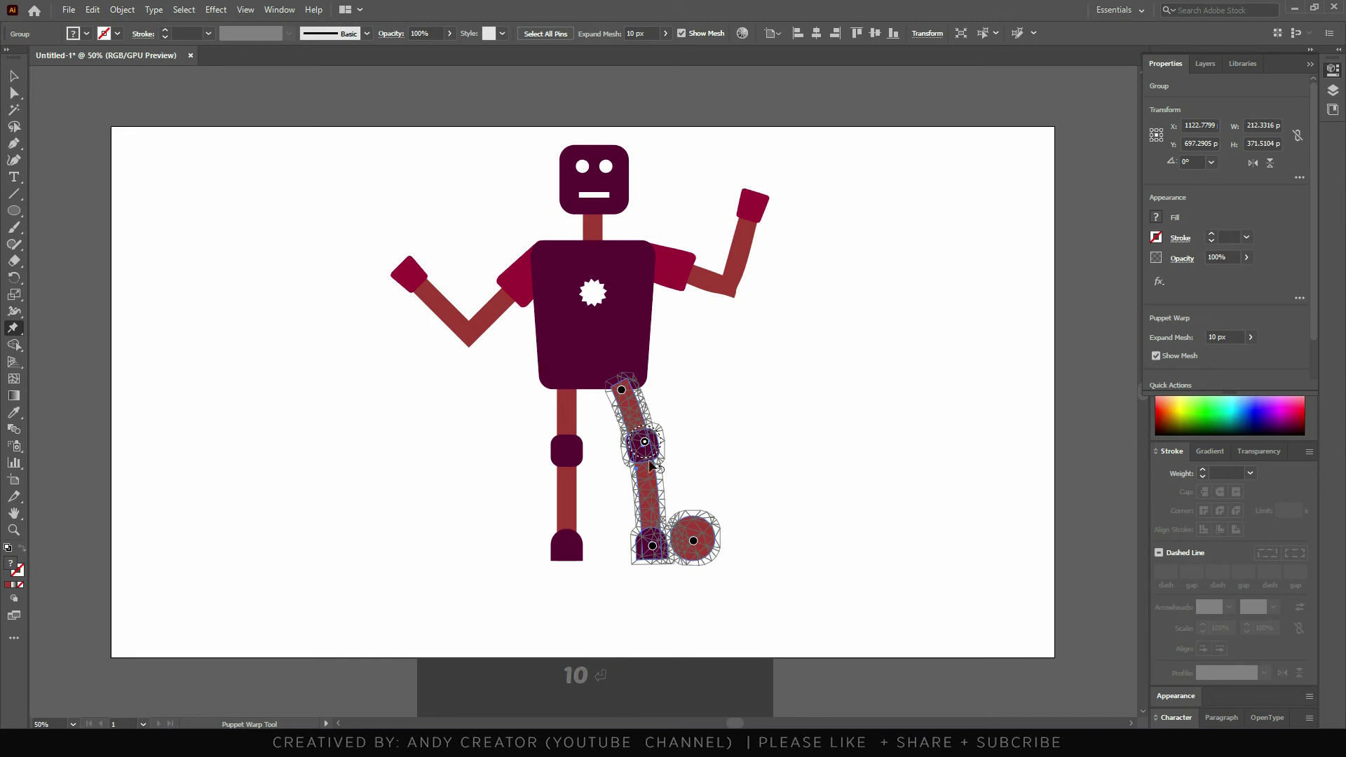
Bend the leg at the knee and swing the foot toward the repositioned ball.
mouse_move(652, 546)
mouse_down()
mouse_move(626, 546)
mouse_move(638, 546)
mouse_up()
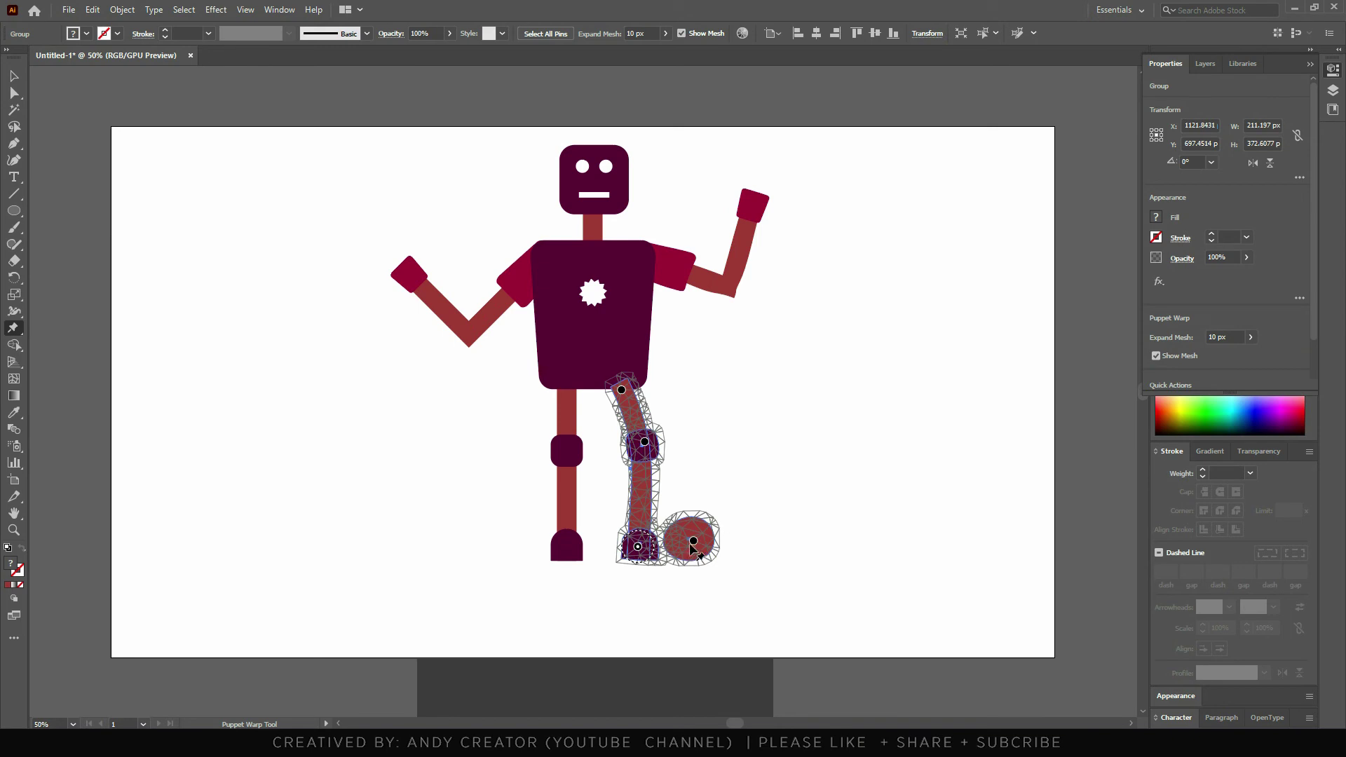
drag(693, 540, 754, 519)
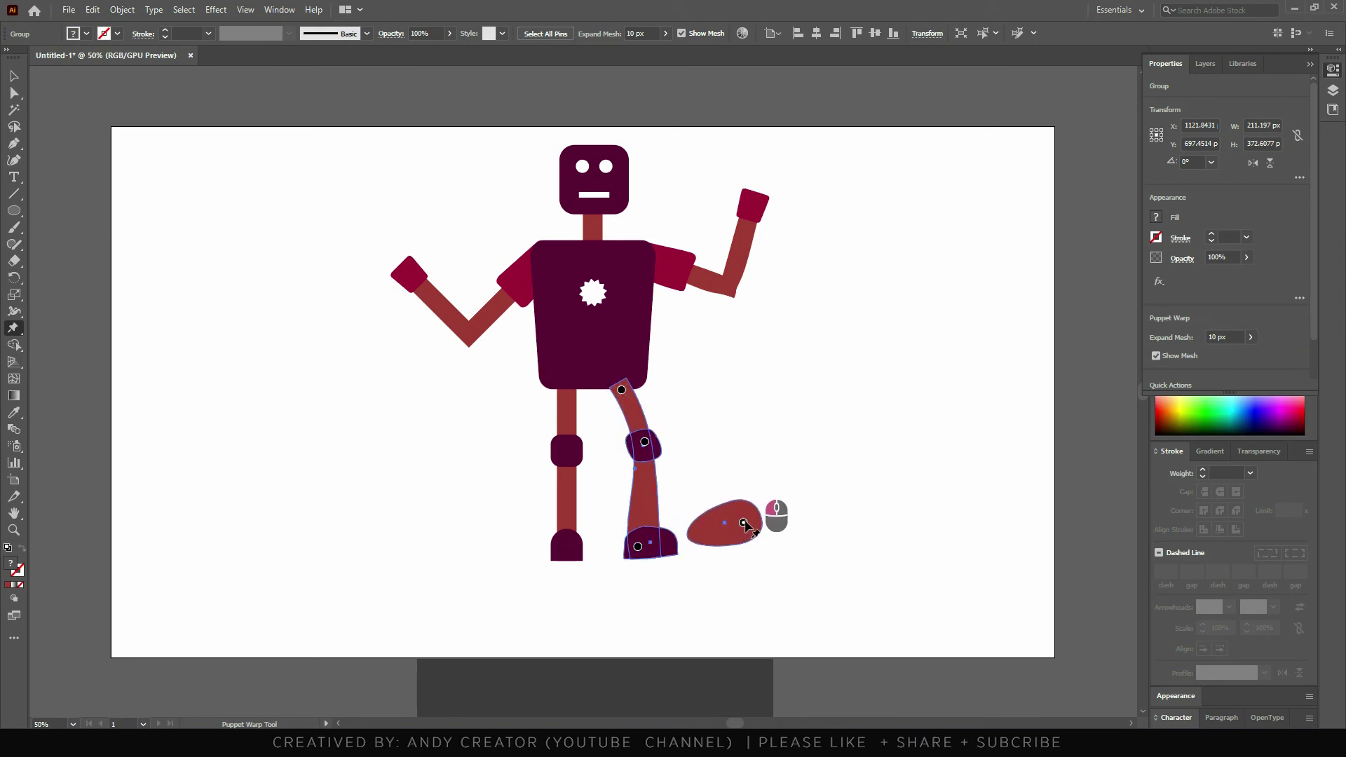
drag(638, 546, 689, 538)
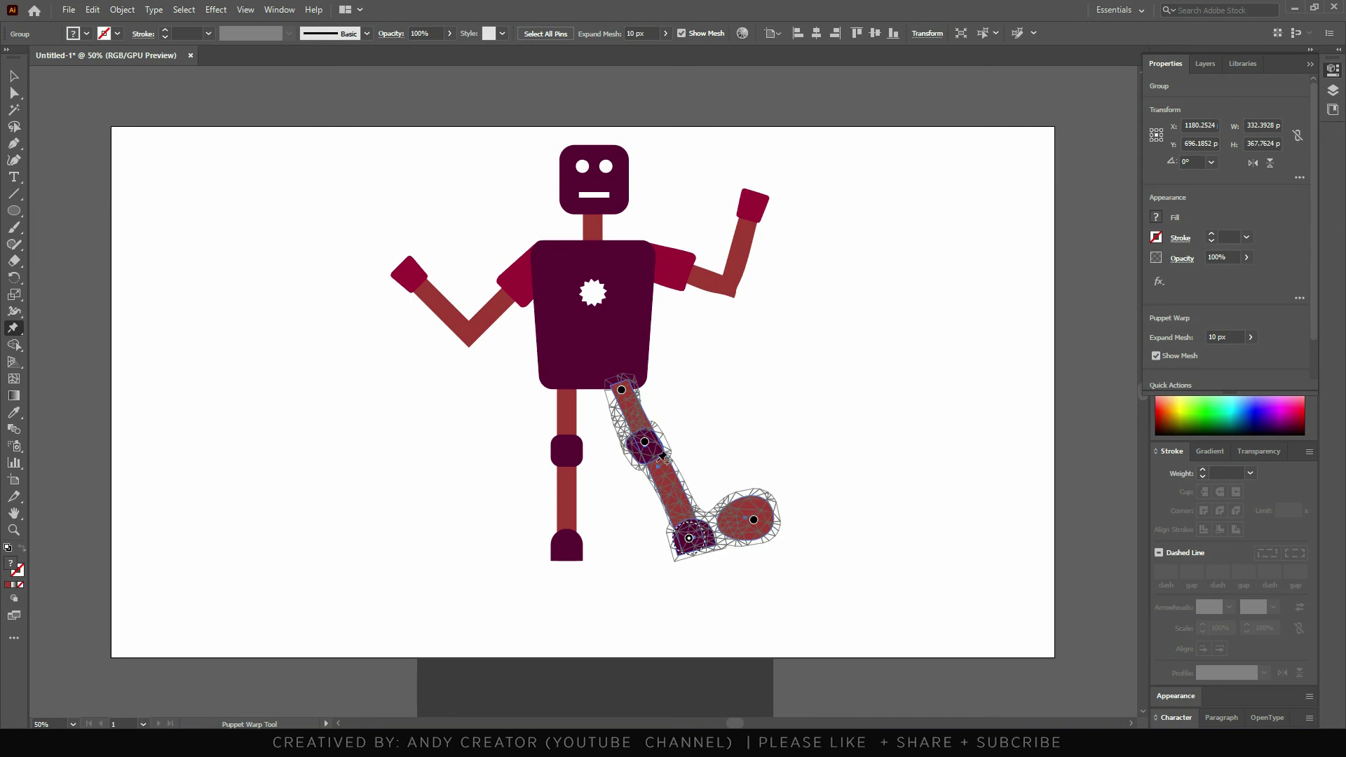
drag(645, 443, 659, 435)
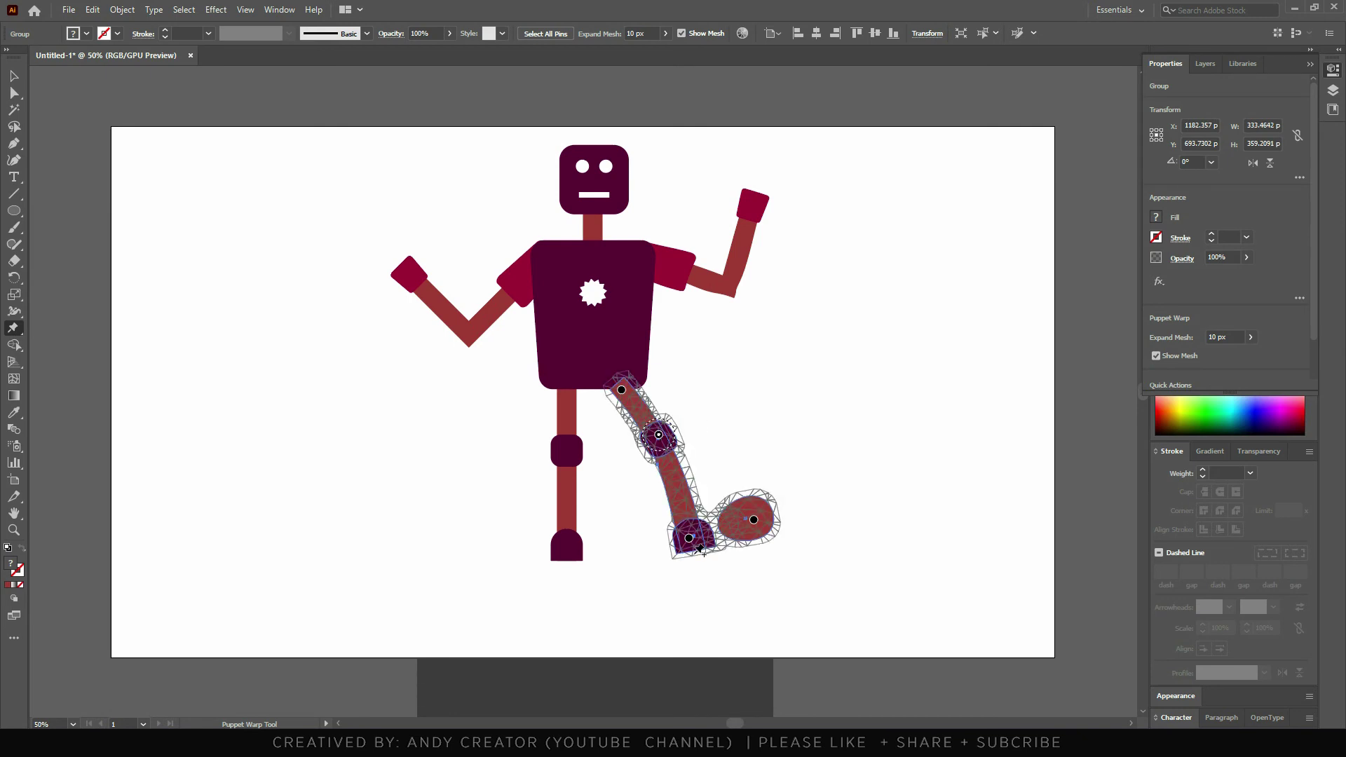
drag(754, 520, 683, 540)
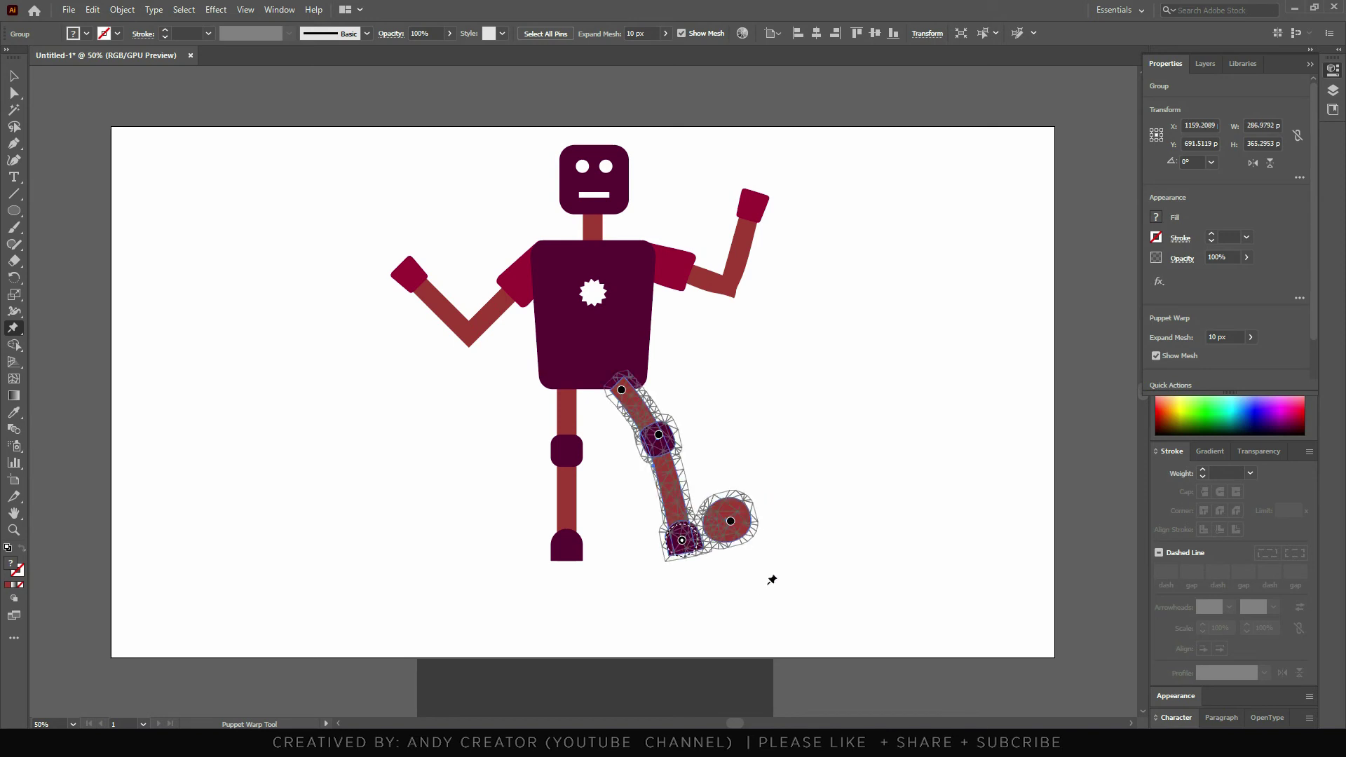
Reduce the mesh expansion to 2 px and pull the foot left and down.
click(1217, 338)
text(2)
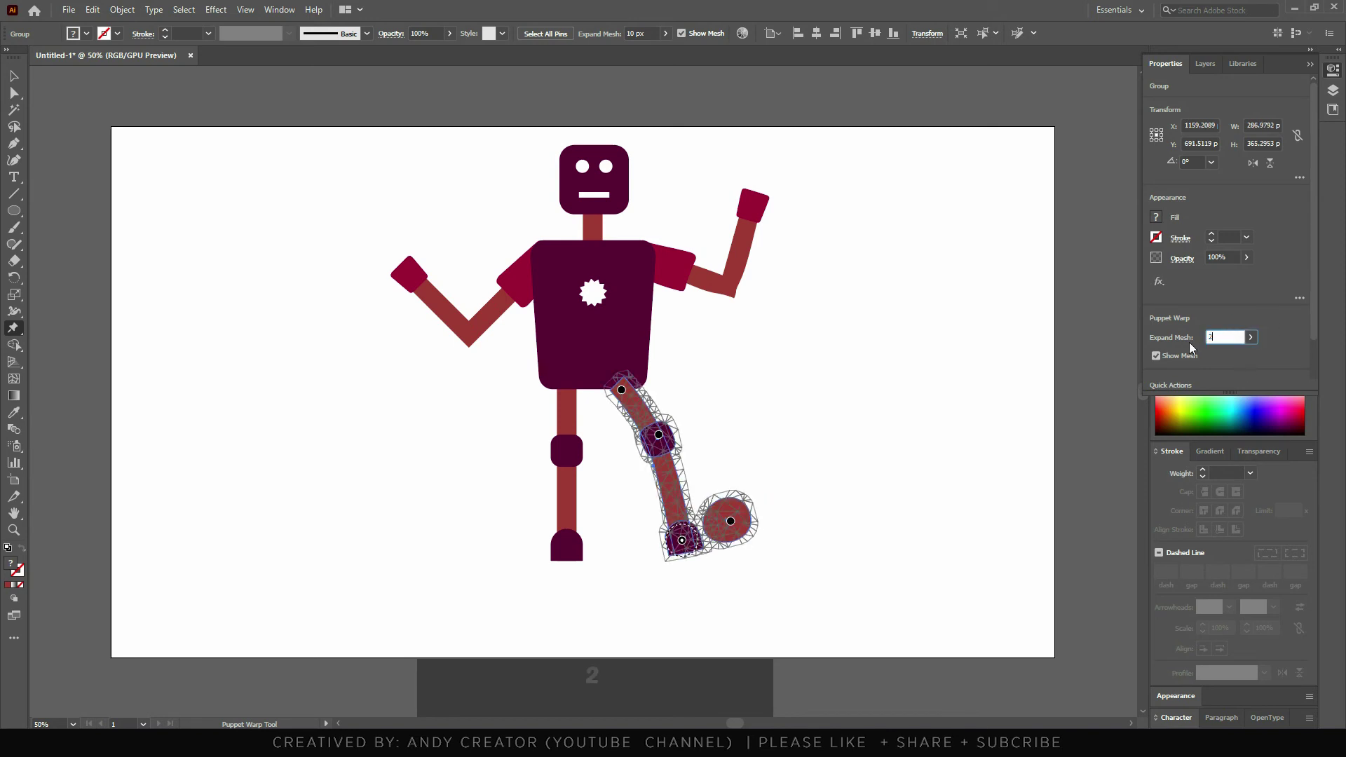
key(Return)
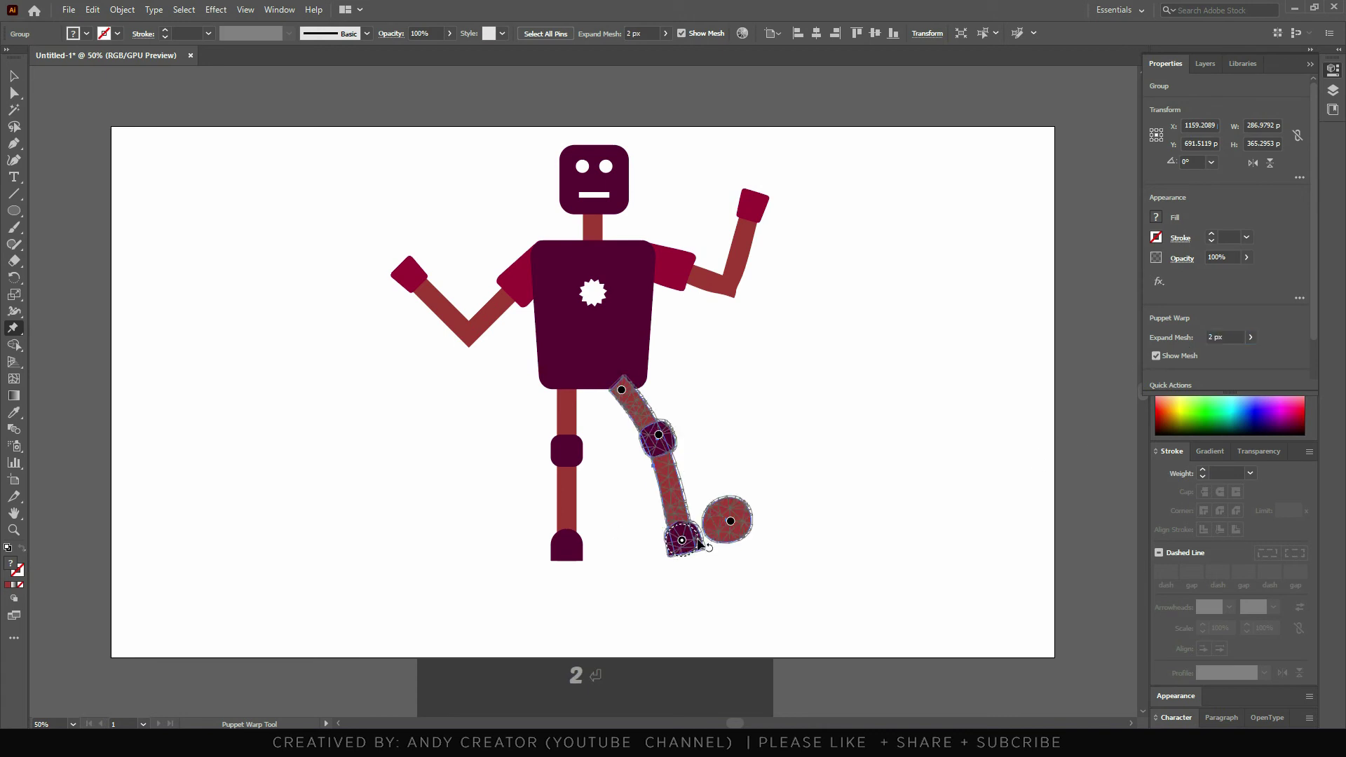
drag(682, 541, 672, 545)
Angle the foot, nudge the knee left, and add two pins on the ball's left edge.
drag(687, 549, 715, 550)
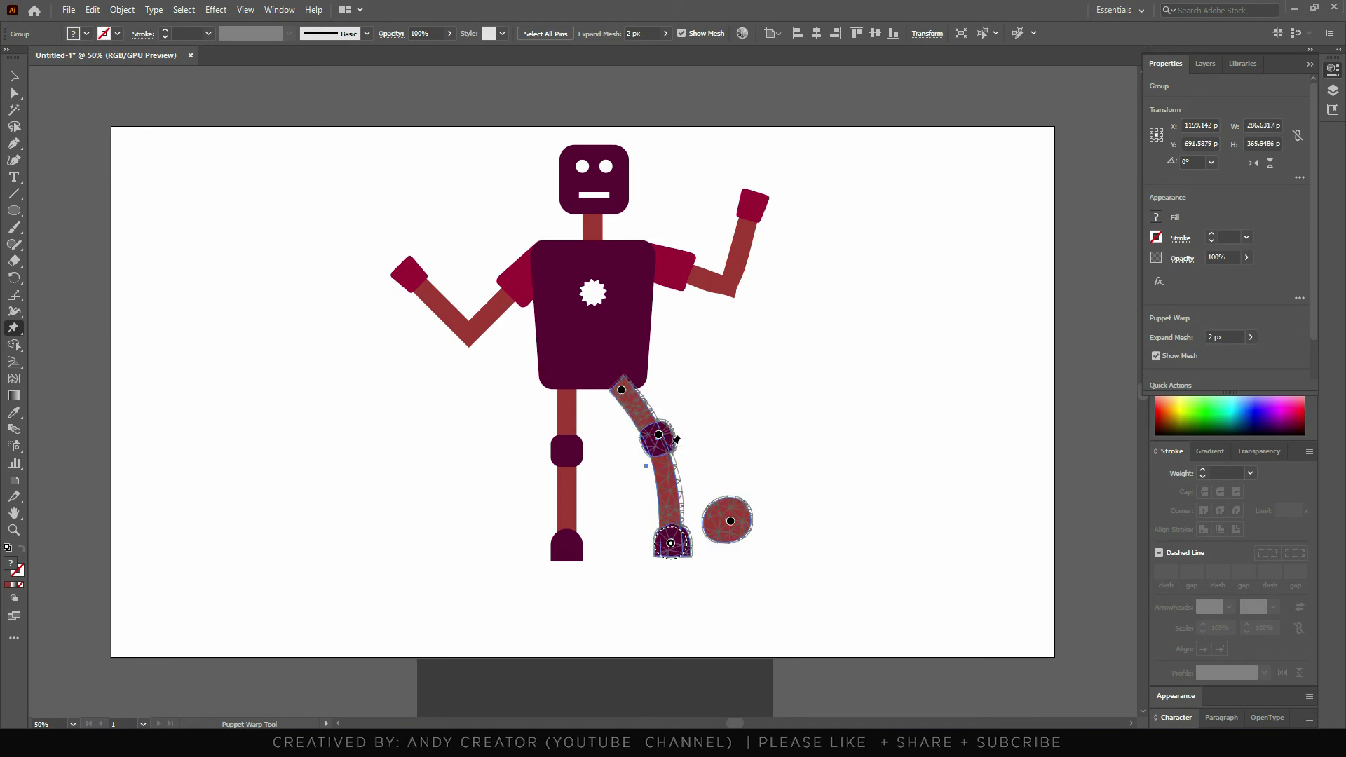
drag(660, 436, 651, 436)
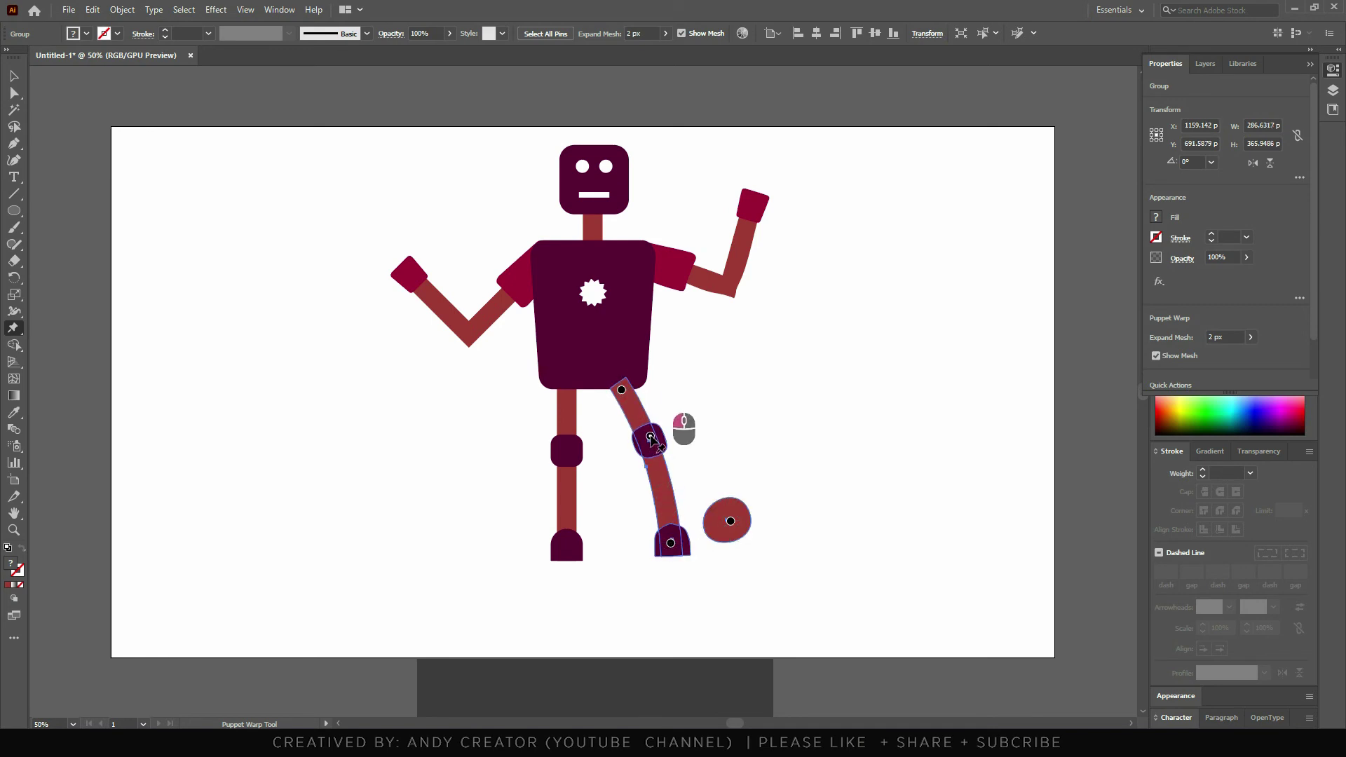
click(732, 524)
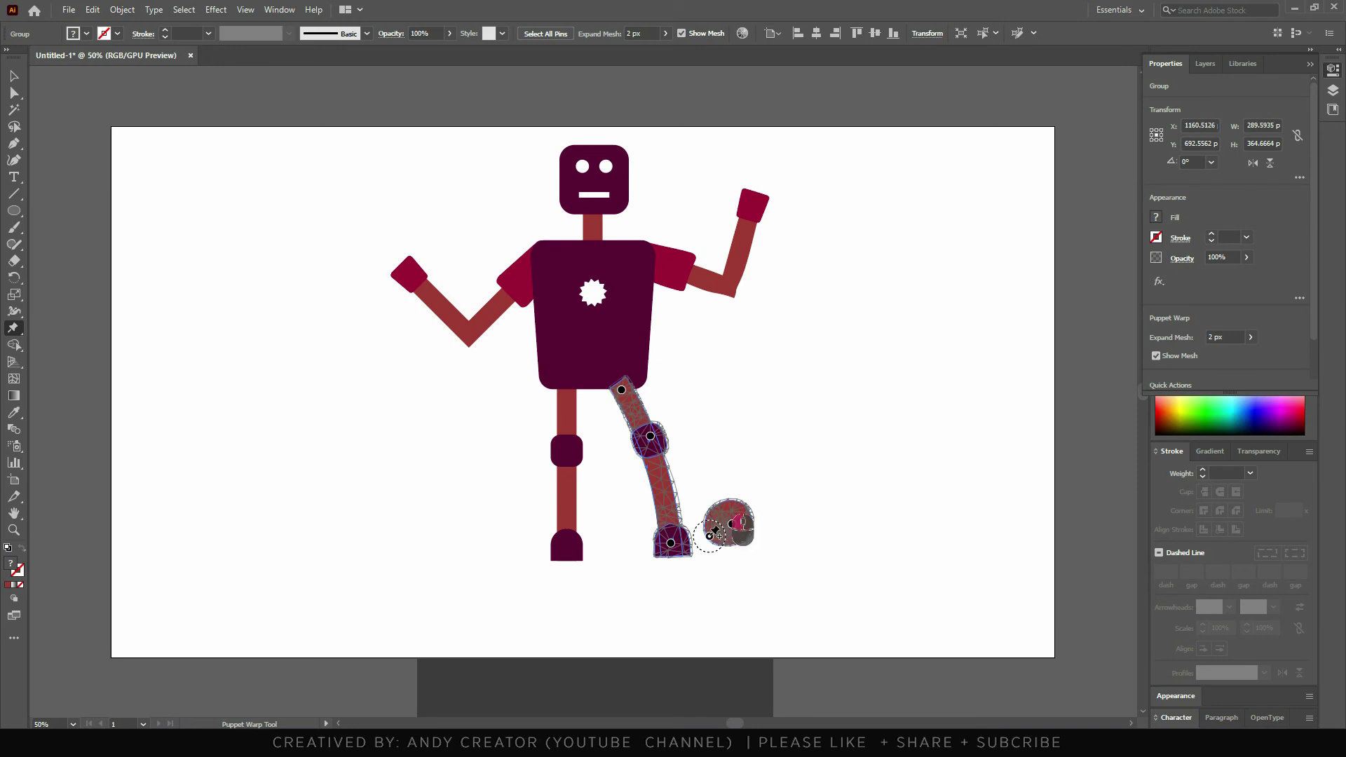
click(715, 535)
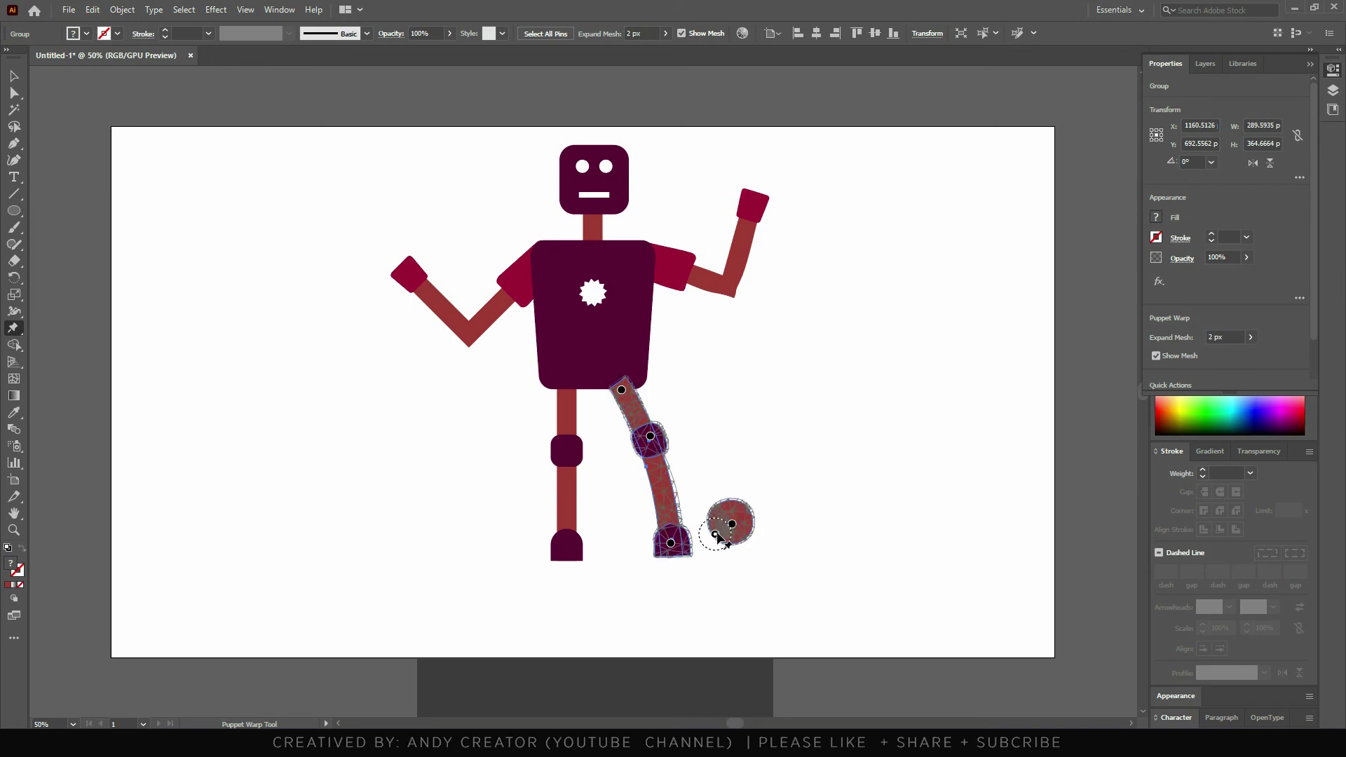
click(715, 512)
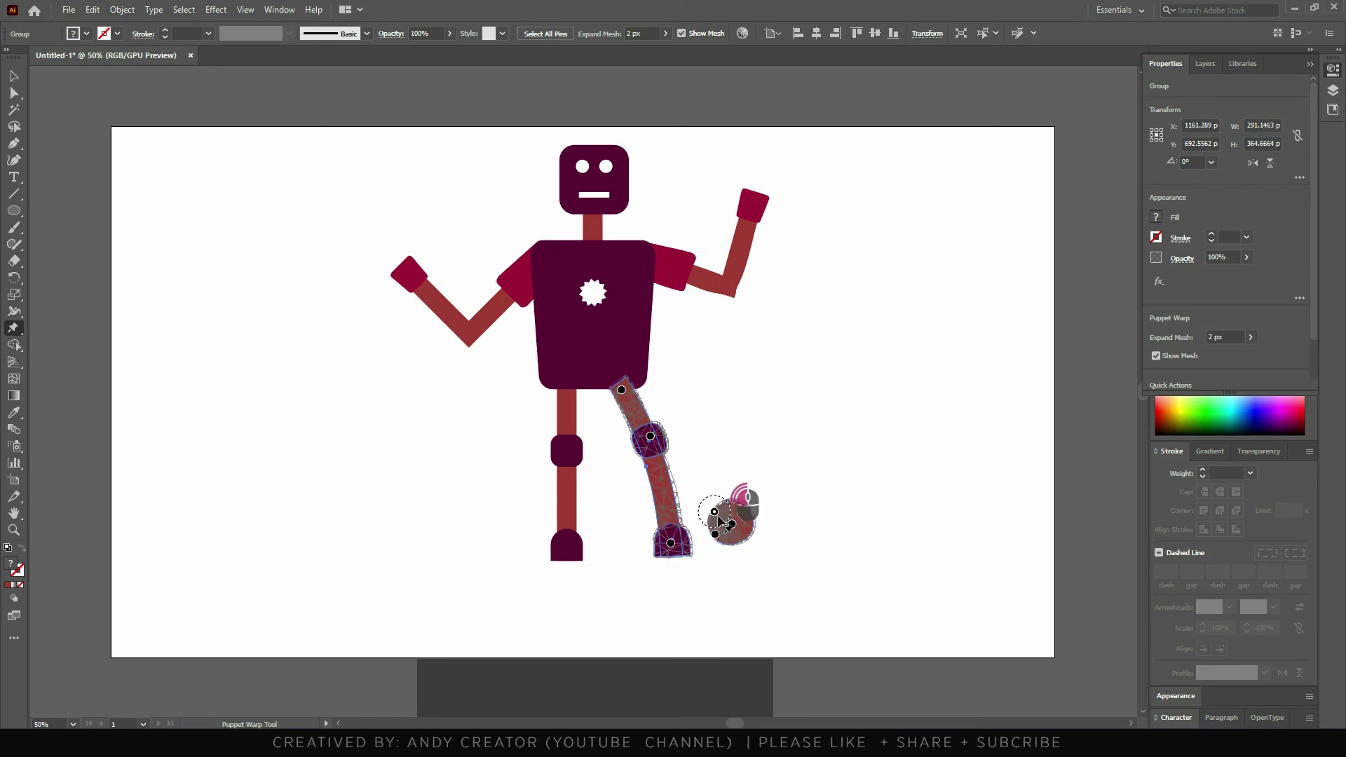
click(1310, 64)
Move the robot left and send the kicking leg and ball group to the back.
key(v)
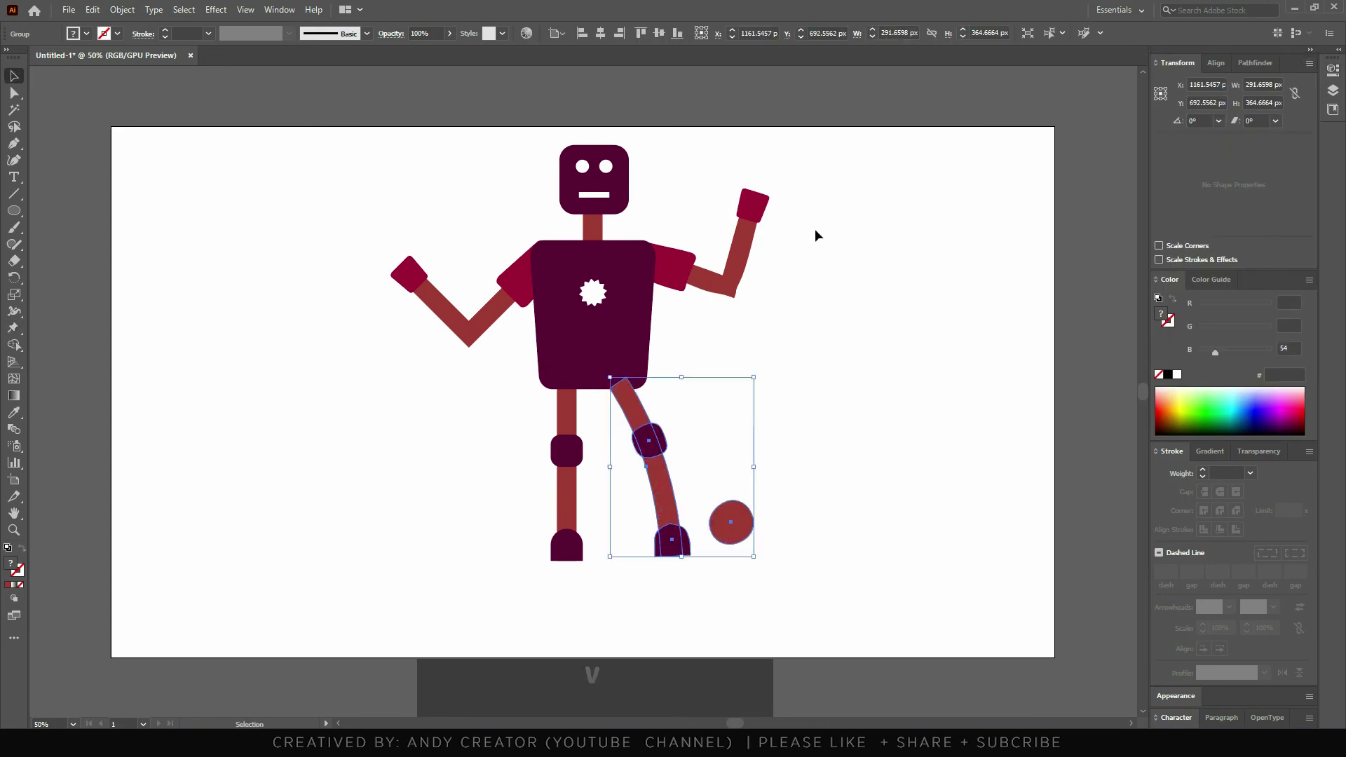
drag(817, 169, 420, 596)
drag(600, 354, 342, 351)
click(535, 406)
click(379, 403)
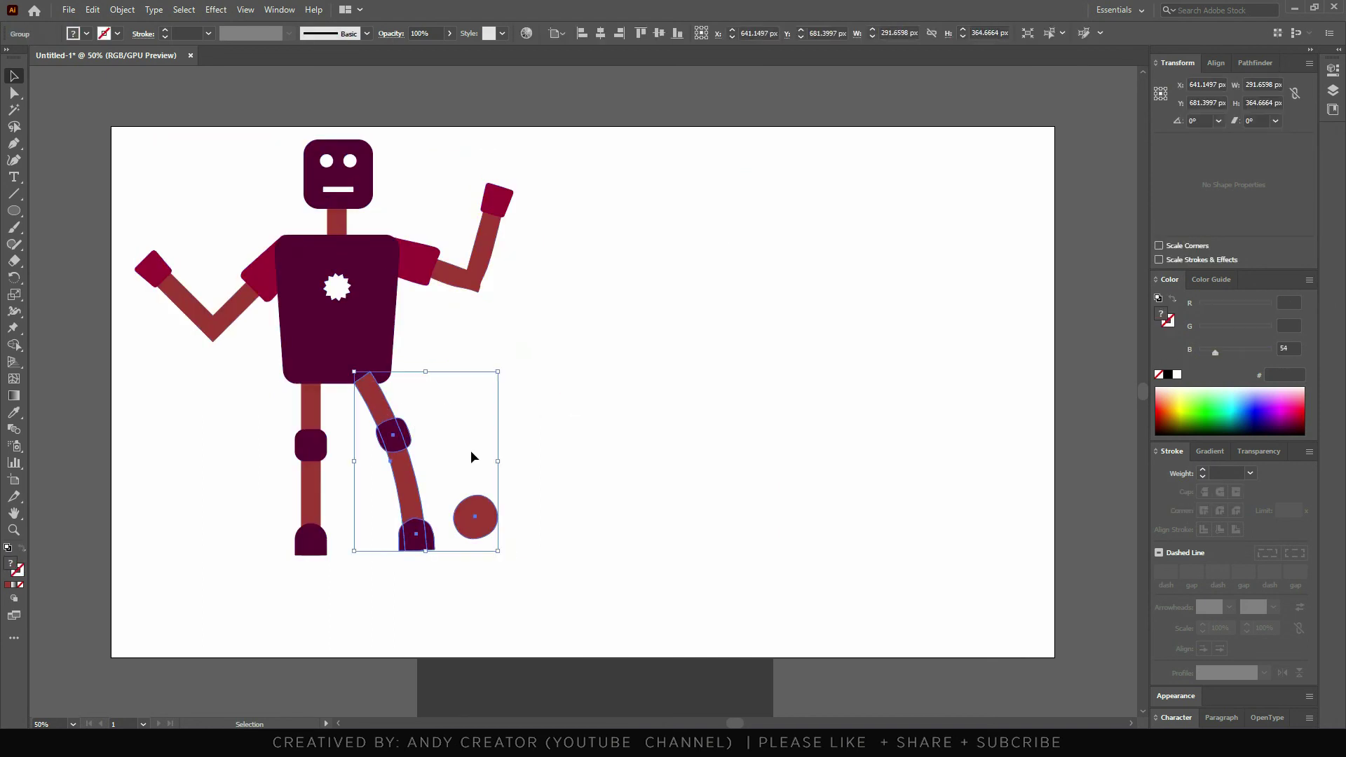
right_click(377, 419)
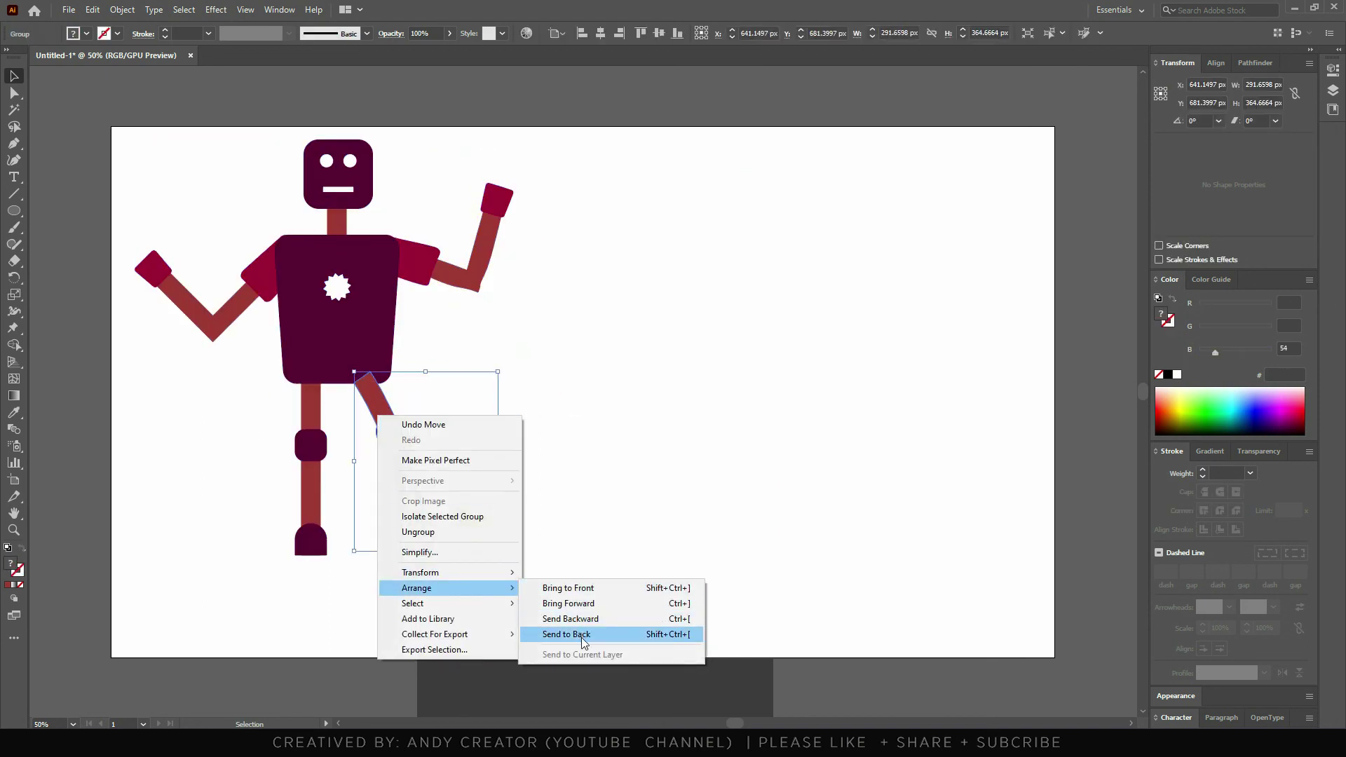
click(582, 634)
click(561, 426)
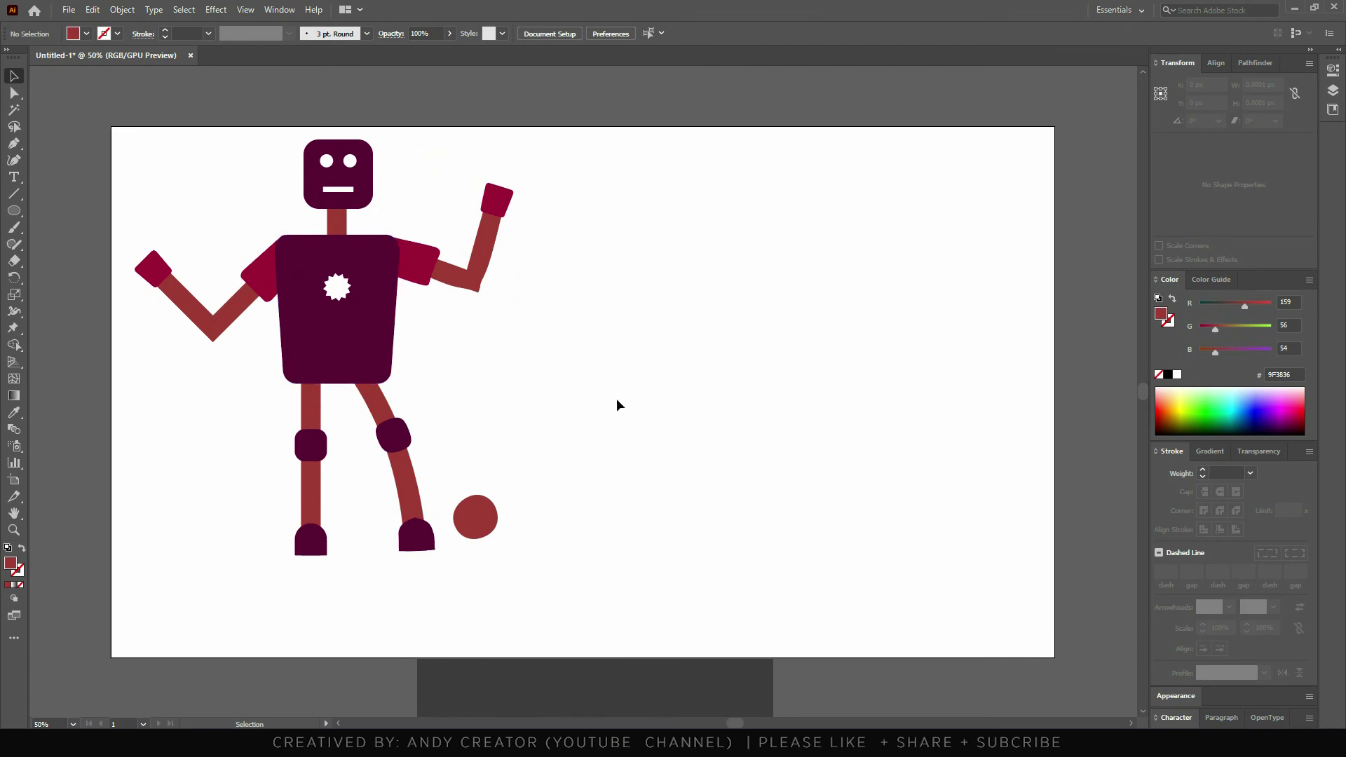
Select everything, centre it on the artboard, scale it down slightly, and deselect.
key(ctrl+a)
drag(409, 281, 725, 302)
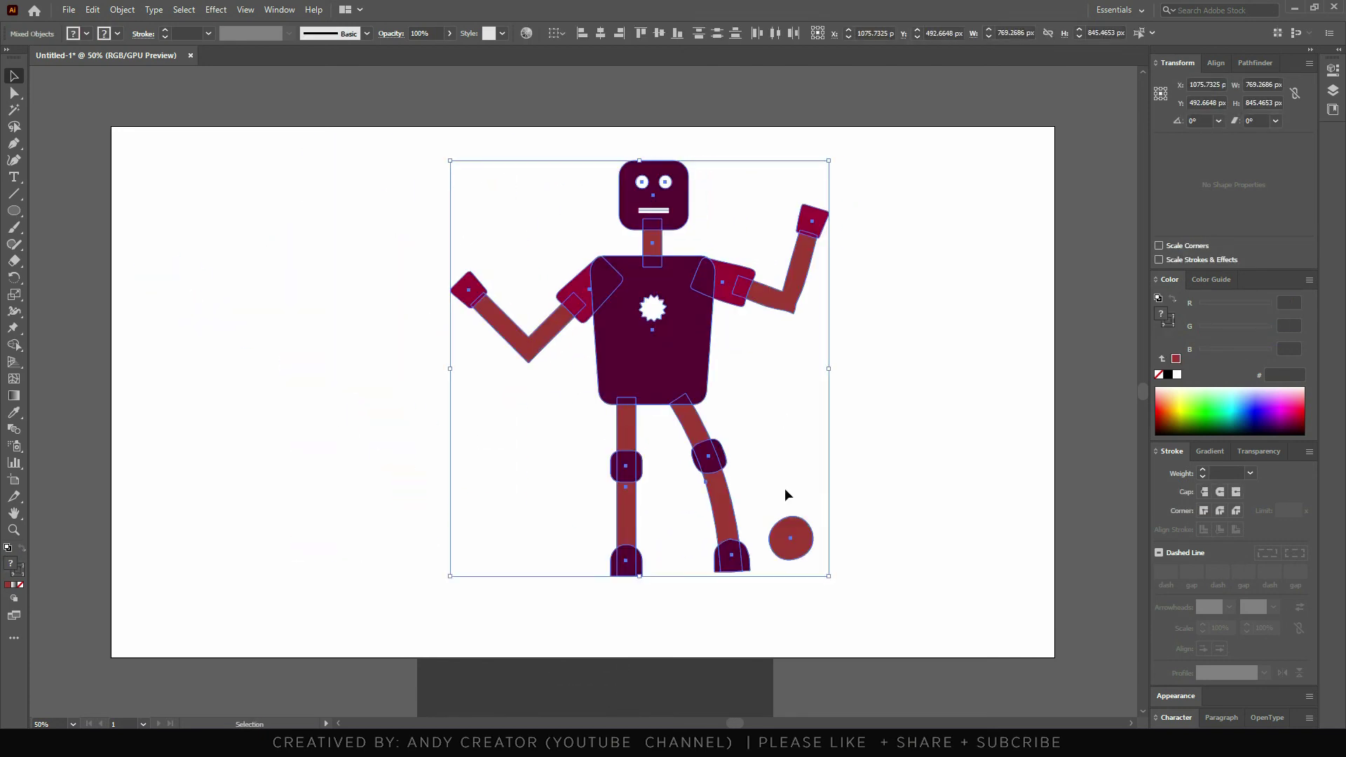
drag(829, 575, 775, 518)
drag(626, 316, 601, 353)
click(818, 376)
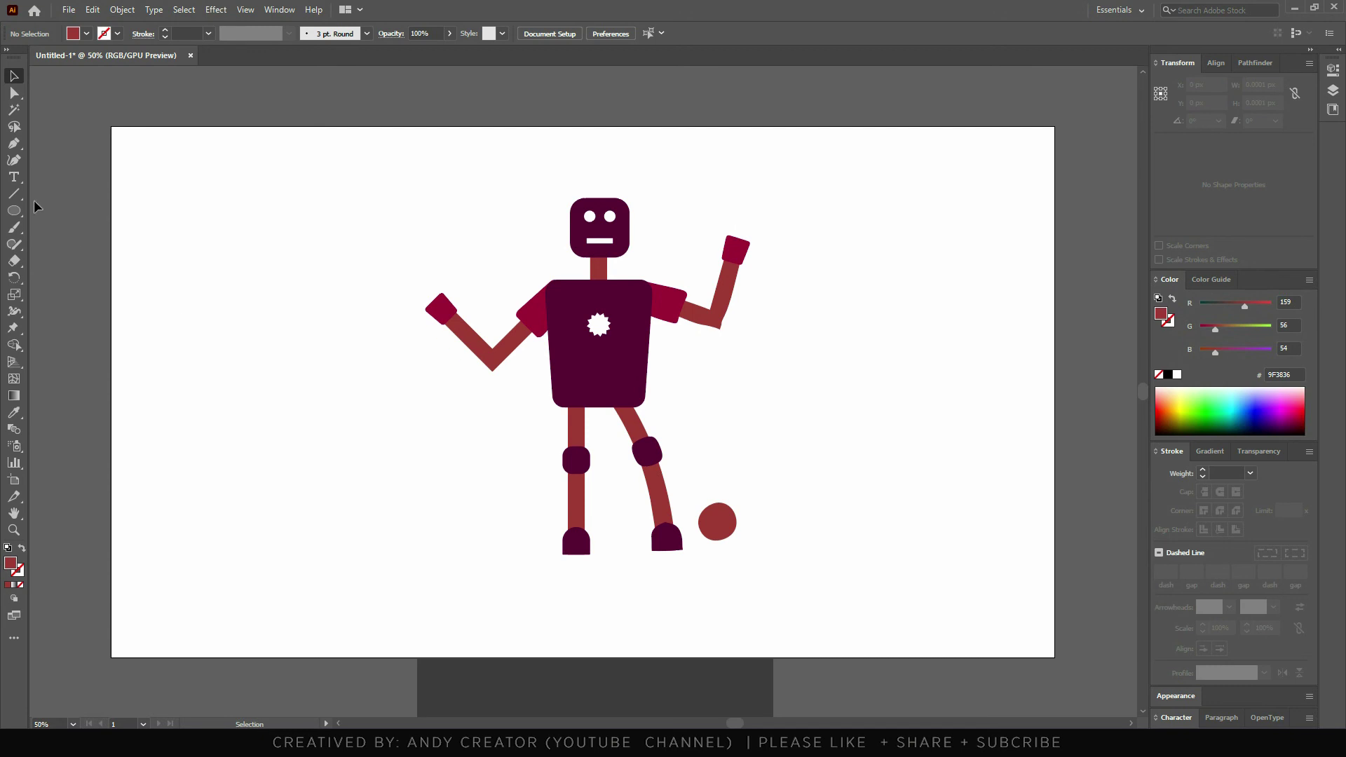
Draw a purple bar beside the shoulders and reshape its anchors into a wedge tapering at the shoulder.
key(m)
drag(337, 265, 592, 284)
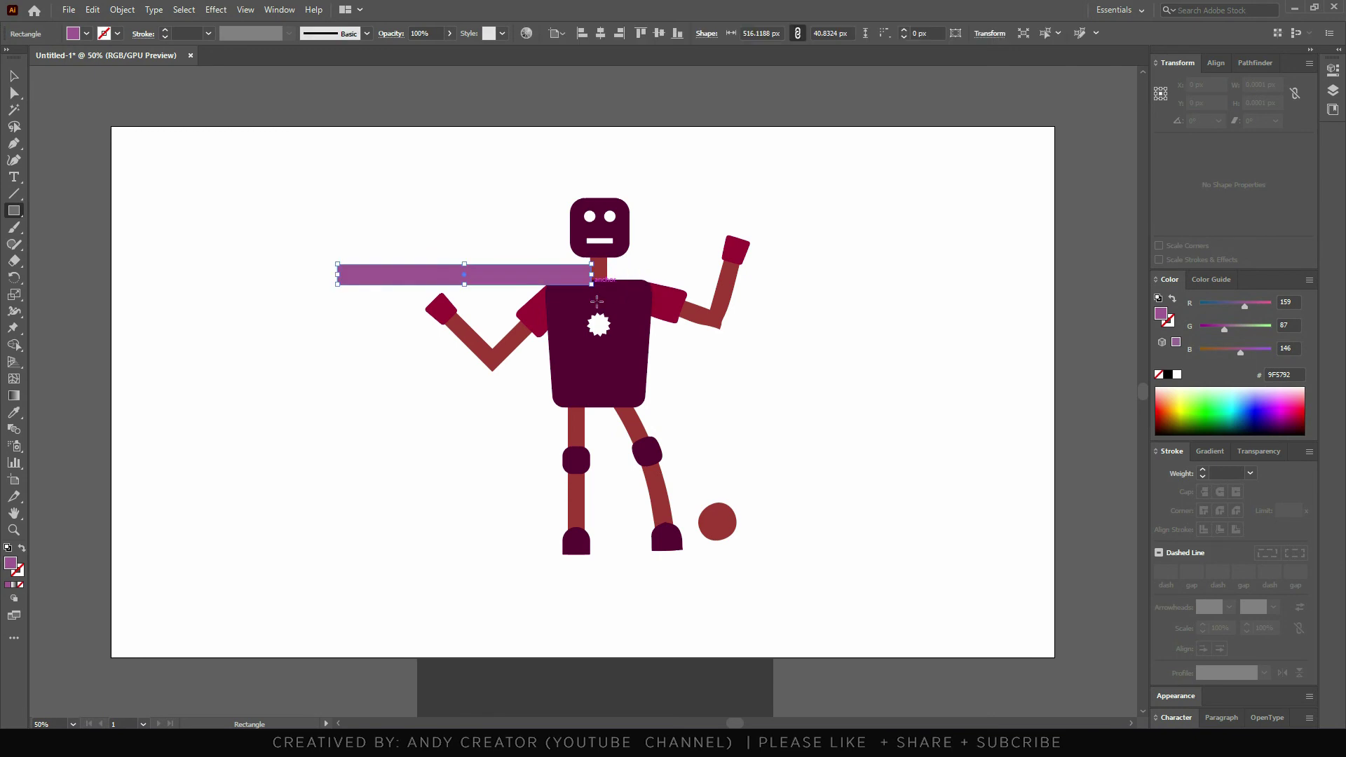
click(14, 93)
drag(338, 284, 338, 329)
drag(592, 265, 592, 282)
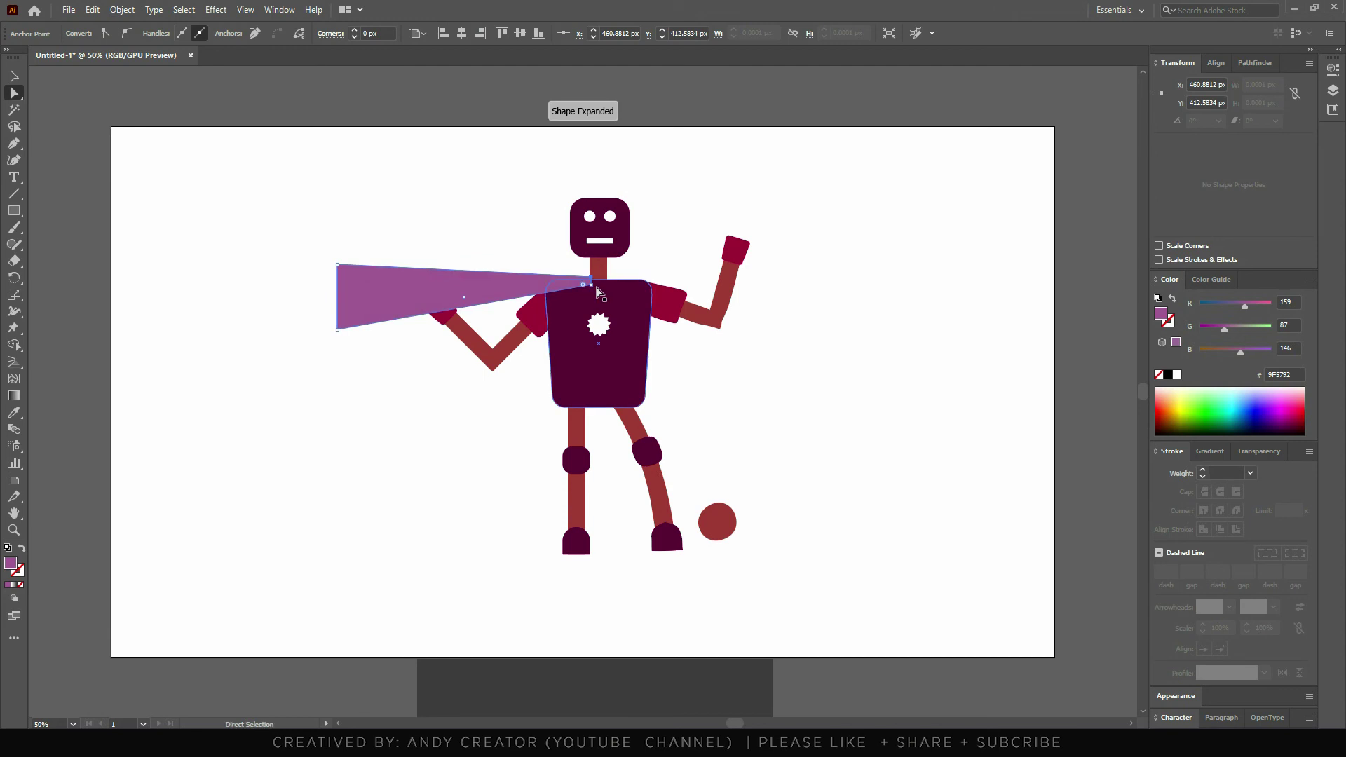
click(586, 279)
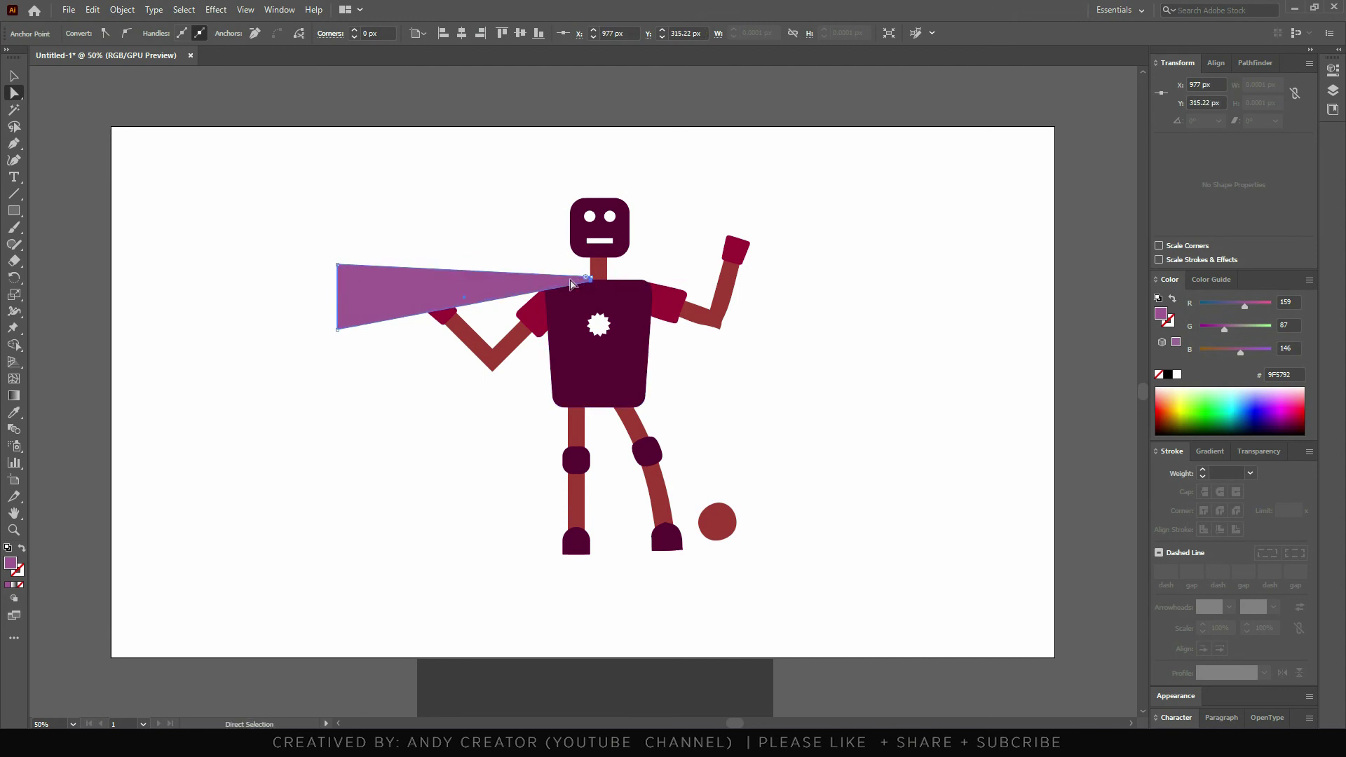
click(14, 76)
drag(460, 288, 460, 285)
Send the wedge behind the robot and stretch it further to the left.
right_click(411, 284)
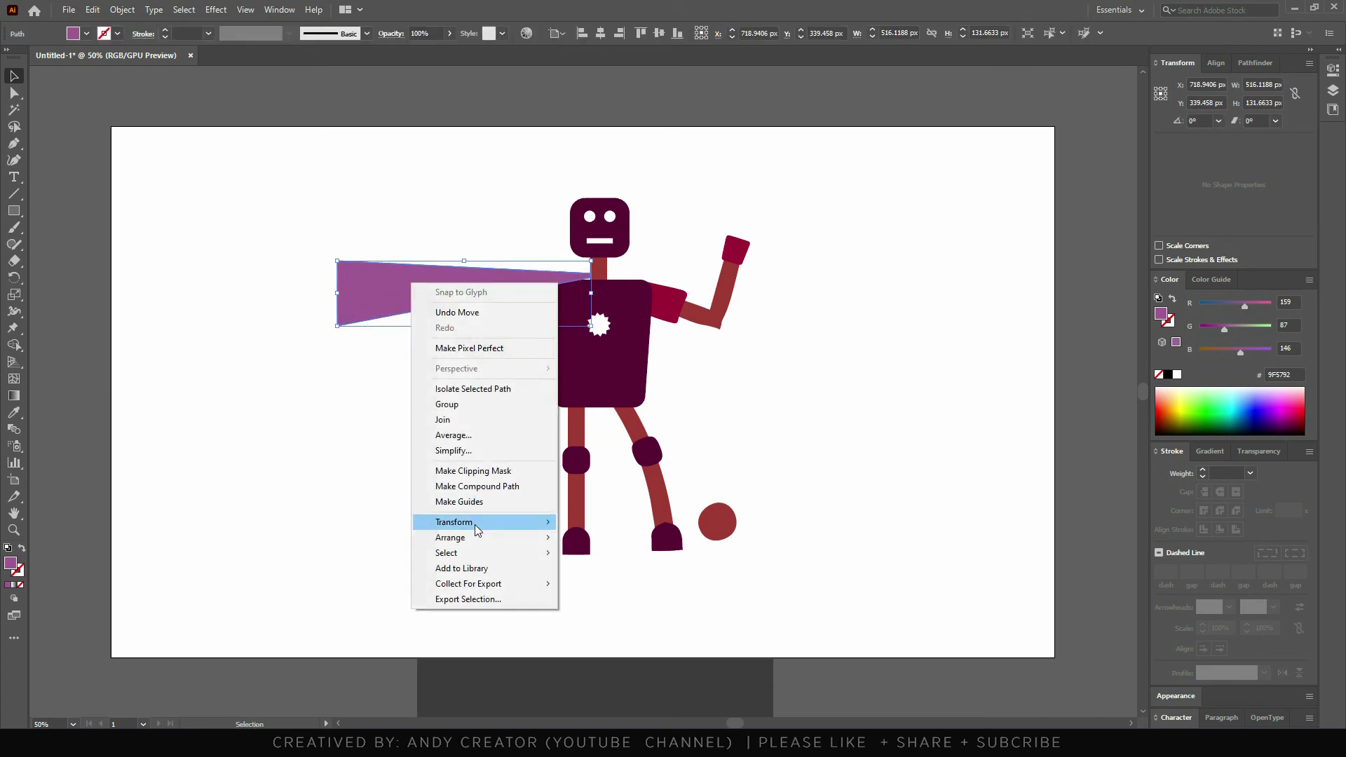
mouse_move(450, 537)
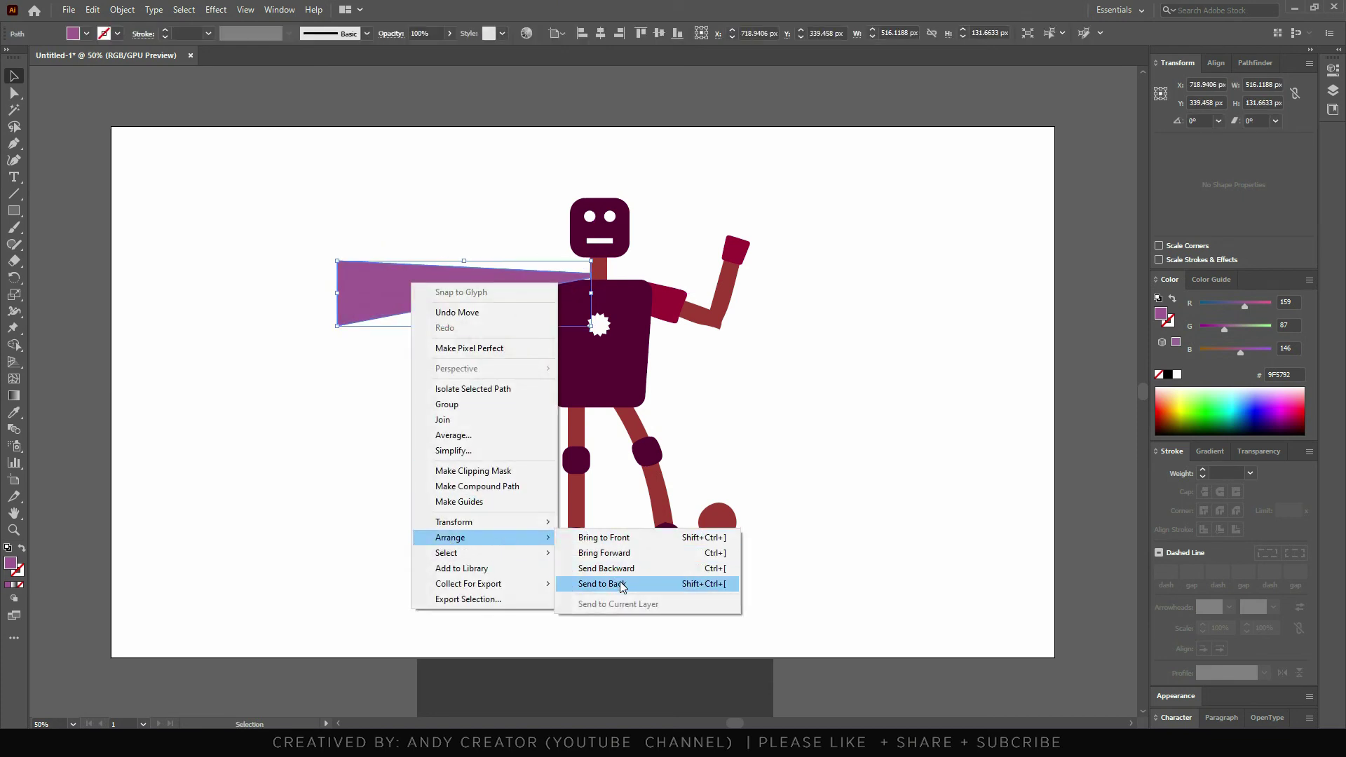
click(621, 586)
click(294, 442)
click(421, 288)
mouse_move(339, 291)
mouse_down()
mouse_move(287, 293)
mouse_move(318, 301)
mouse_up()
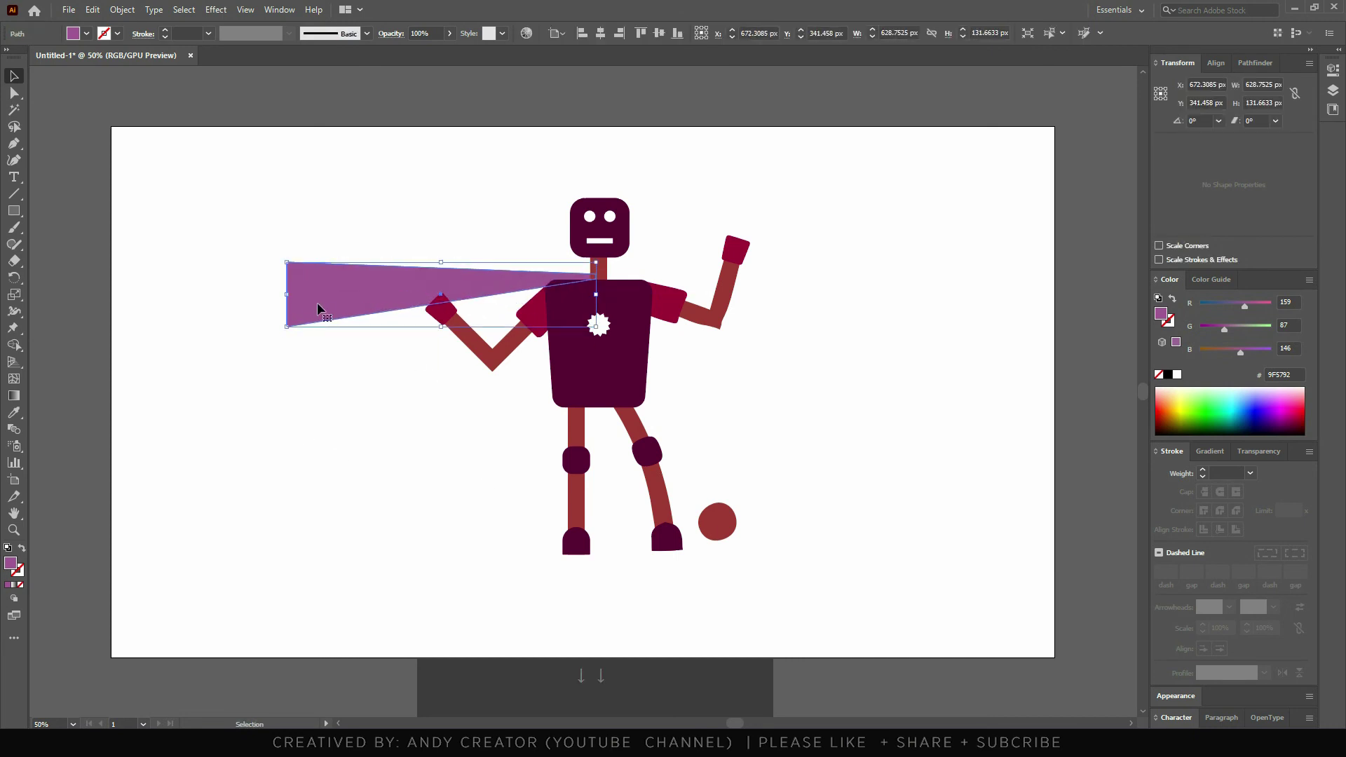
click(14, 327)
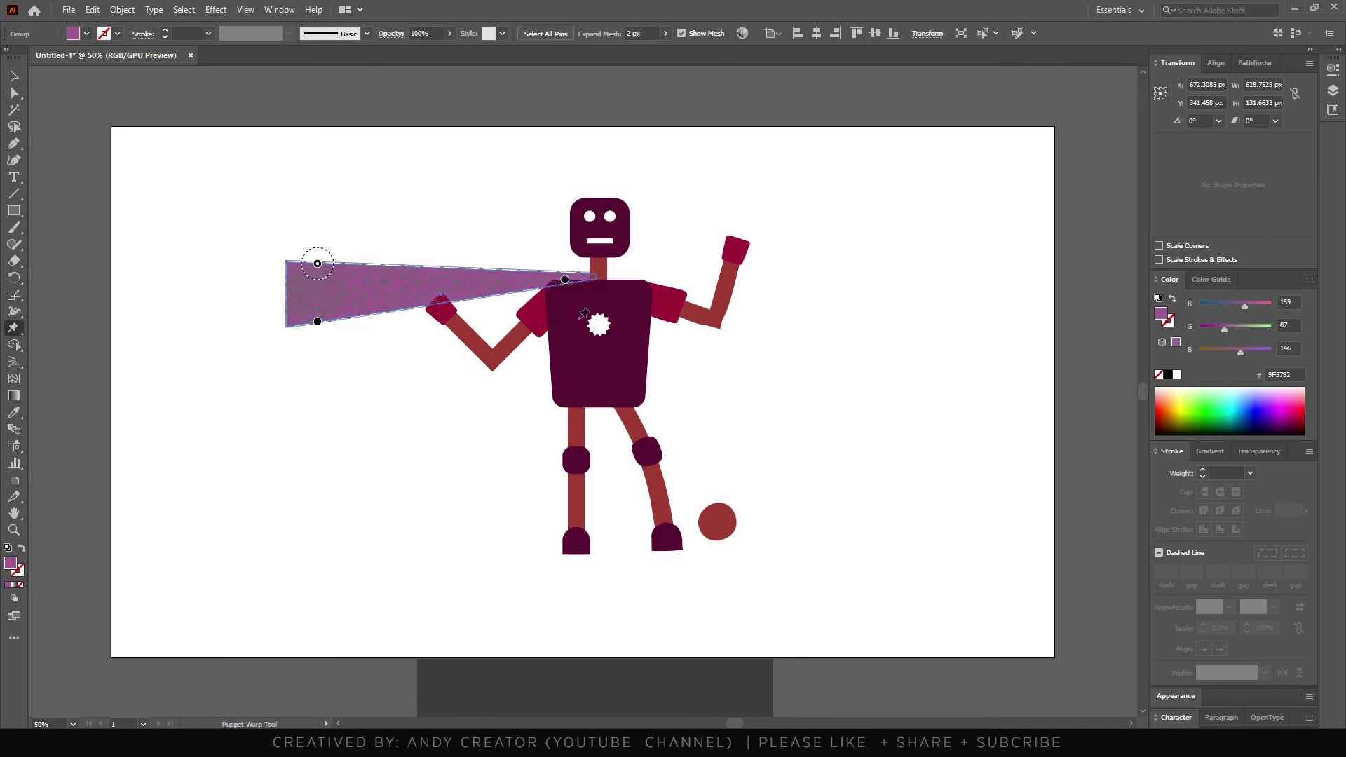
Pull the cape's left corners down and drag a mid-cape pin to make it wave, then deselect.
click(565, 280)
drag(588, 270, 580, 284)
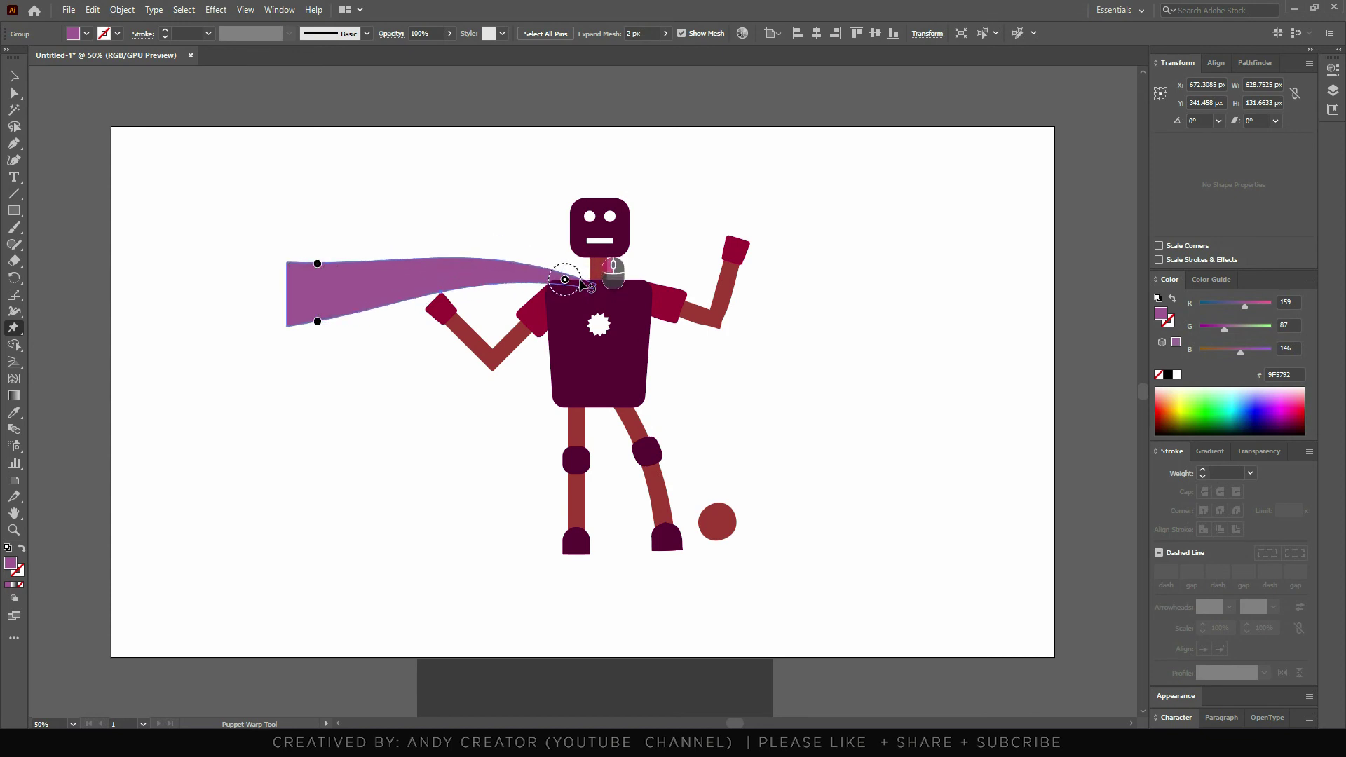
key(ctrl+z)
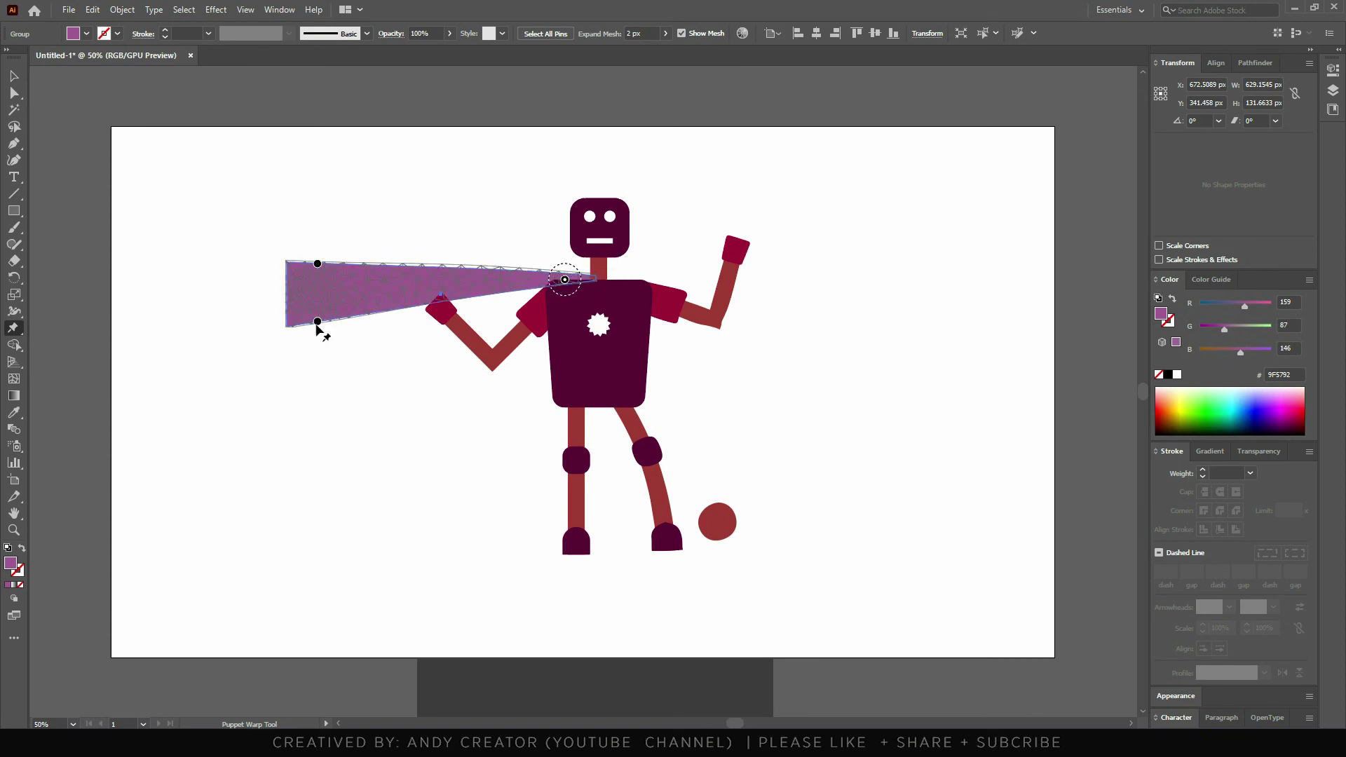
drag(318, 321, 314, 333)
drag(319, 265, 331, 290)
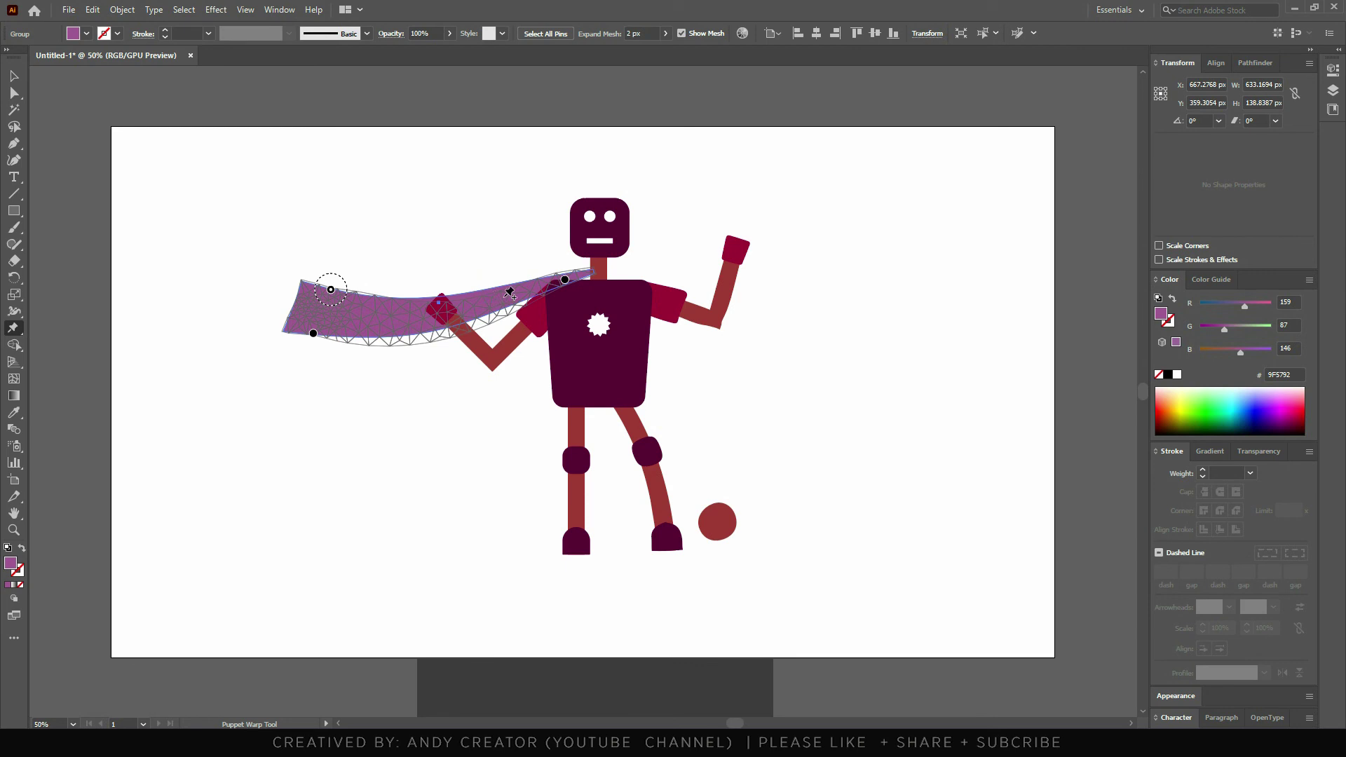
drag(495, 297, 486, 285)
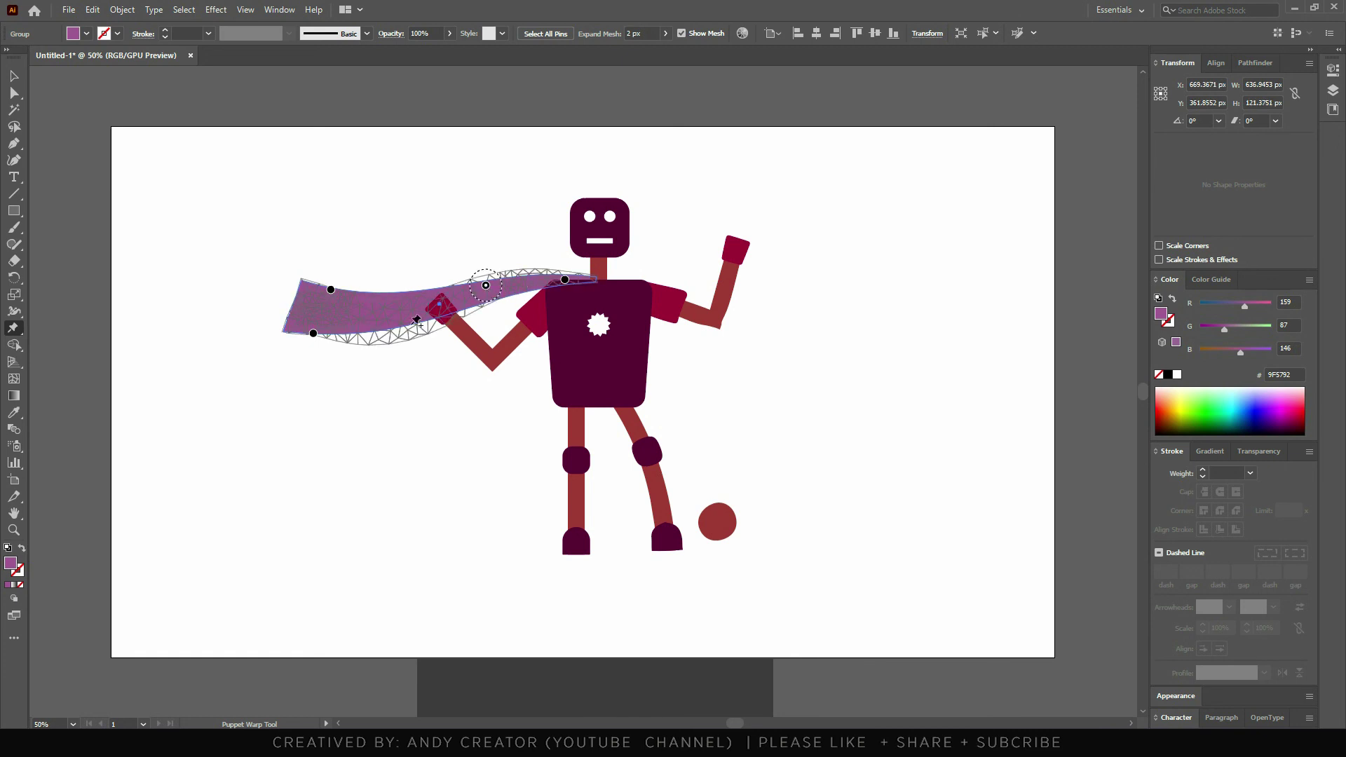
click(18, 74)
click(160, 281)
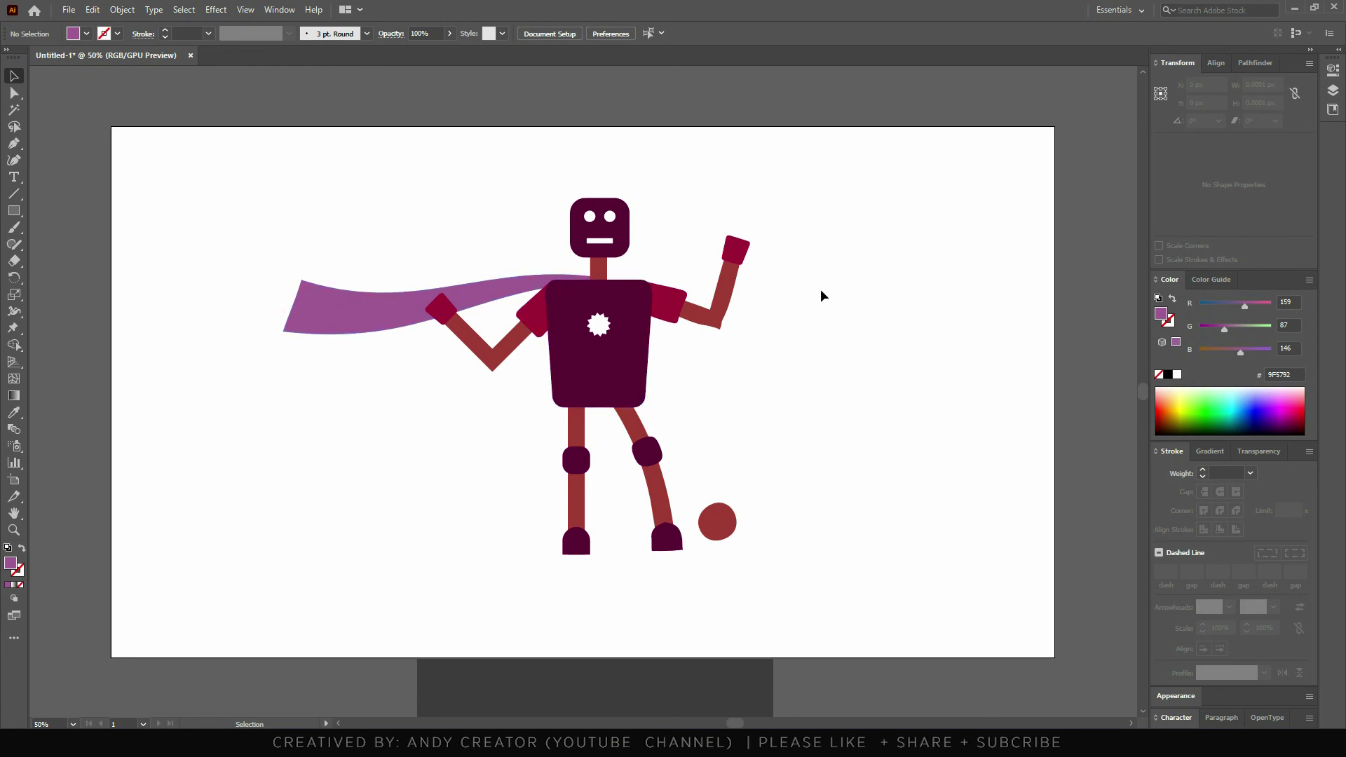
Scale the whole robot down and shift it left to make room.
drag(829, 200, 390, 604)
drag(683, 368, 470, 366)
drag(602, 553, 526, 494)
drag(436, 404, 443, 424)
click(798, 428)
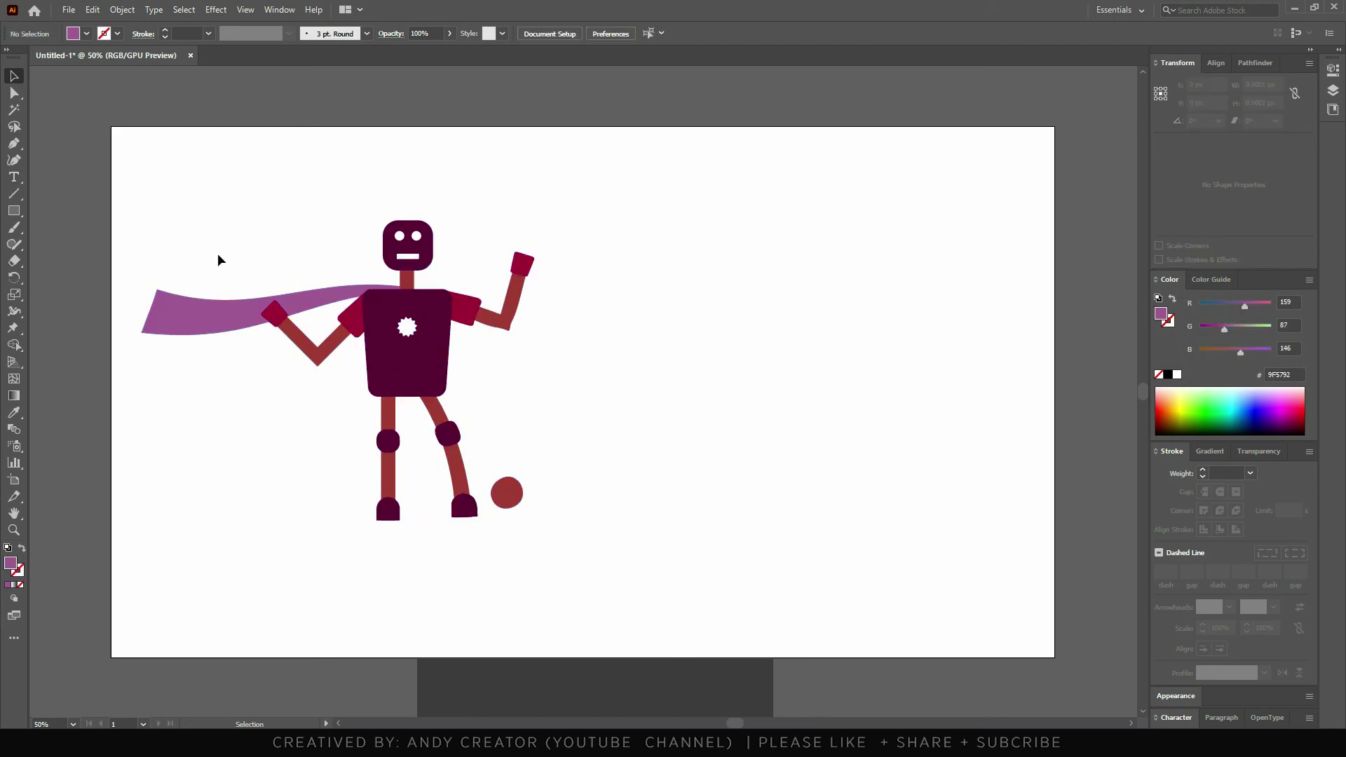
Type the word TEXT right of the robot, then enlarge and position it.
key(t)
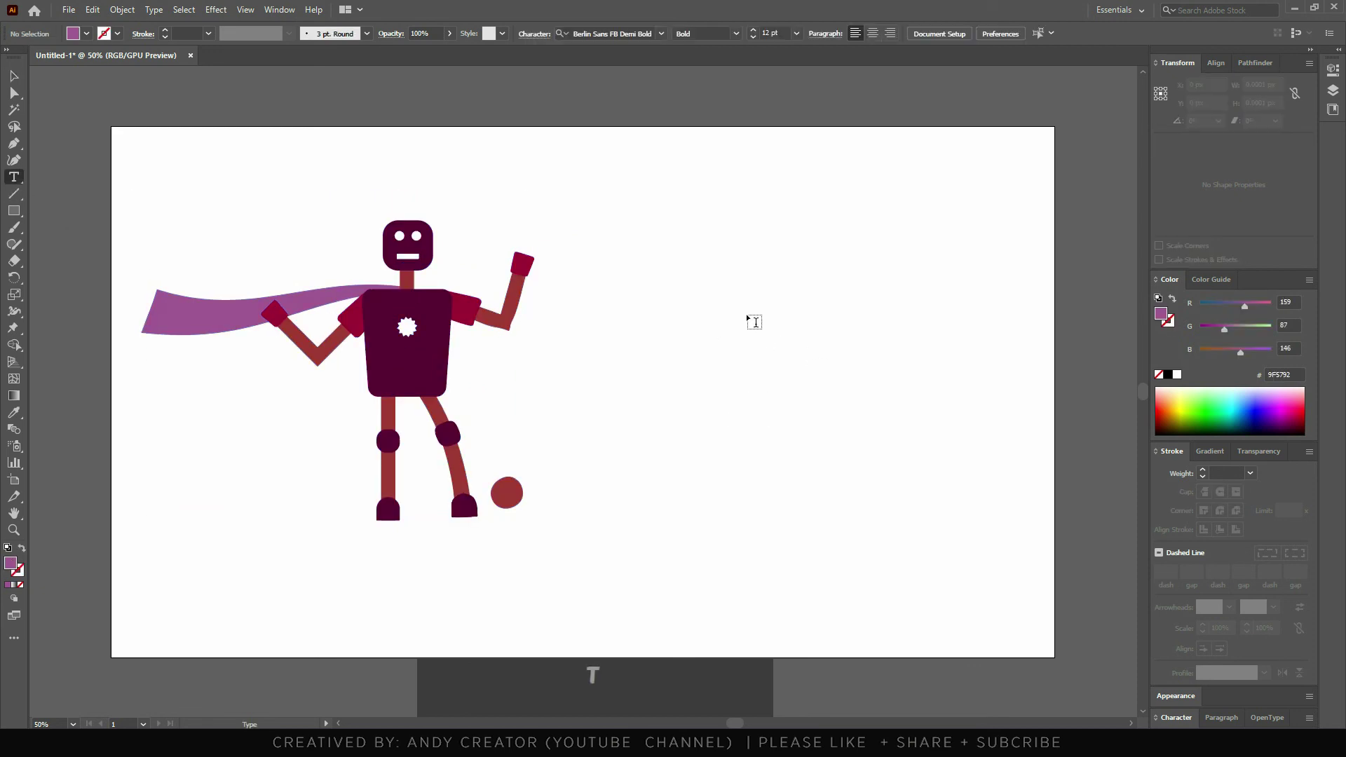
click(739, 317)
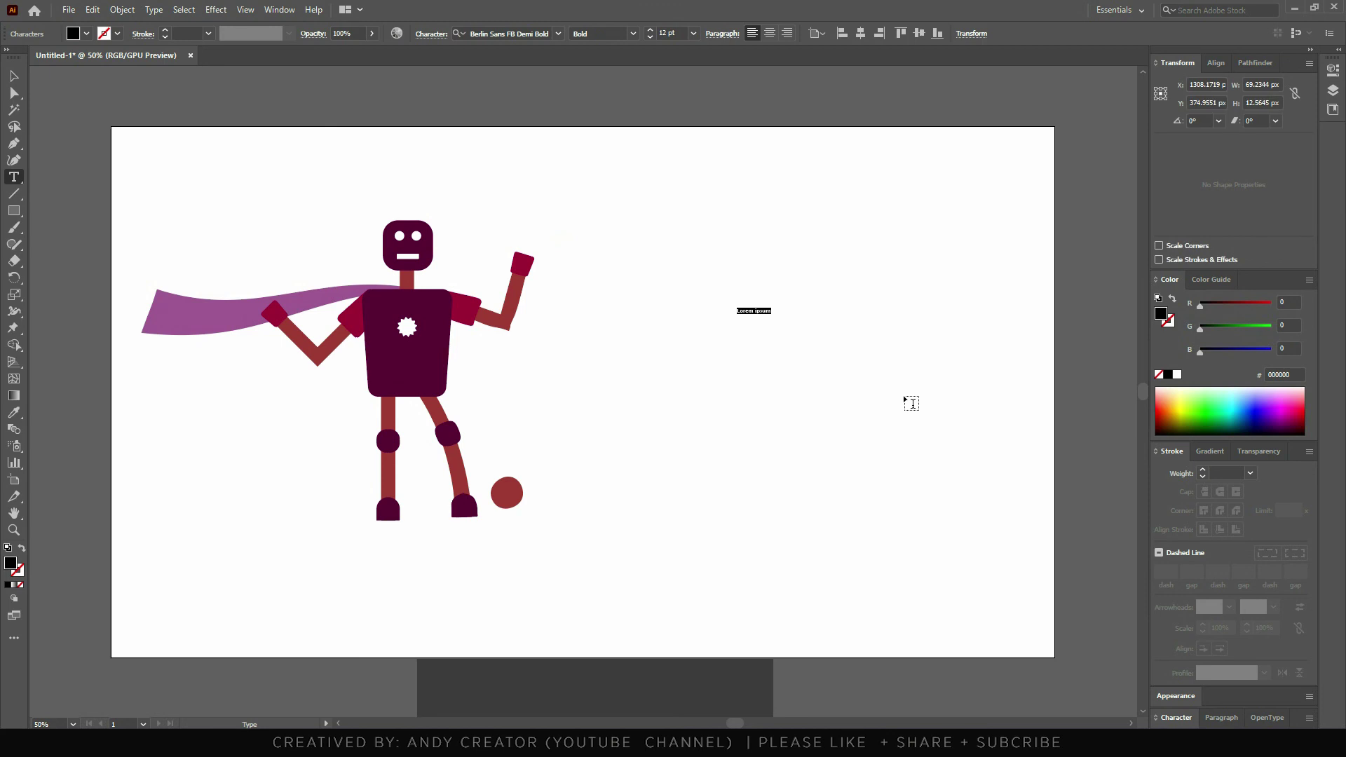
text(TEXT)
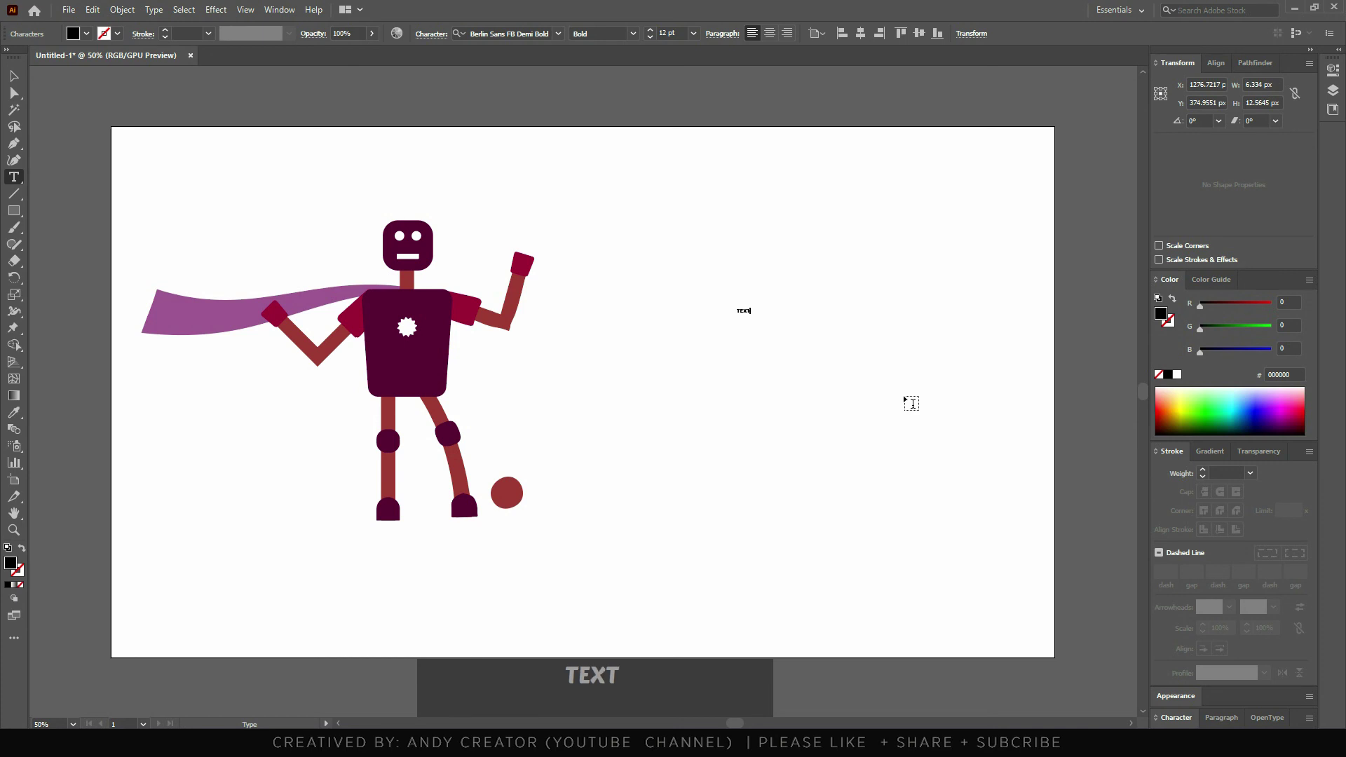
key(Escape)
mouse_move(752, 317)
mouse_down()
mouse_move(943, 403)
mouse_move(847, 379)
mouse_move(940, 411)
mouse_up()
drag(850, 366, 816, 349)
click(830, 379)
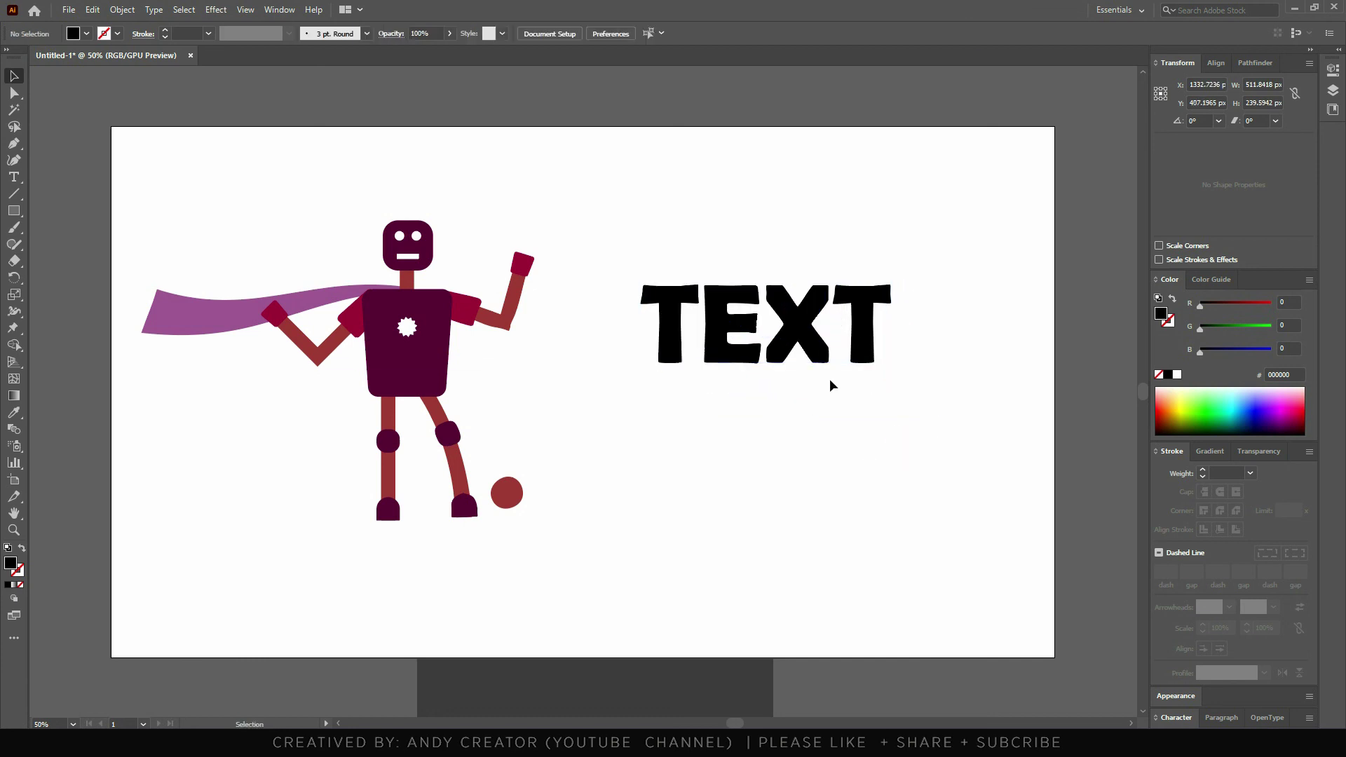
drag(738, 294, 741, 295)
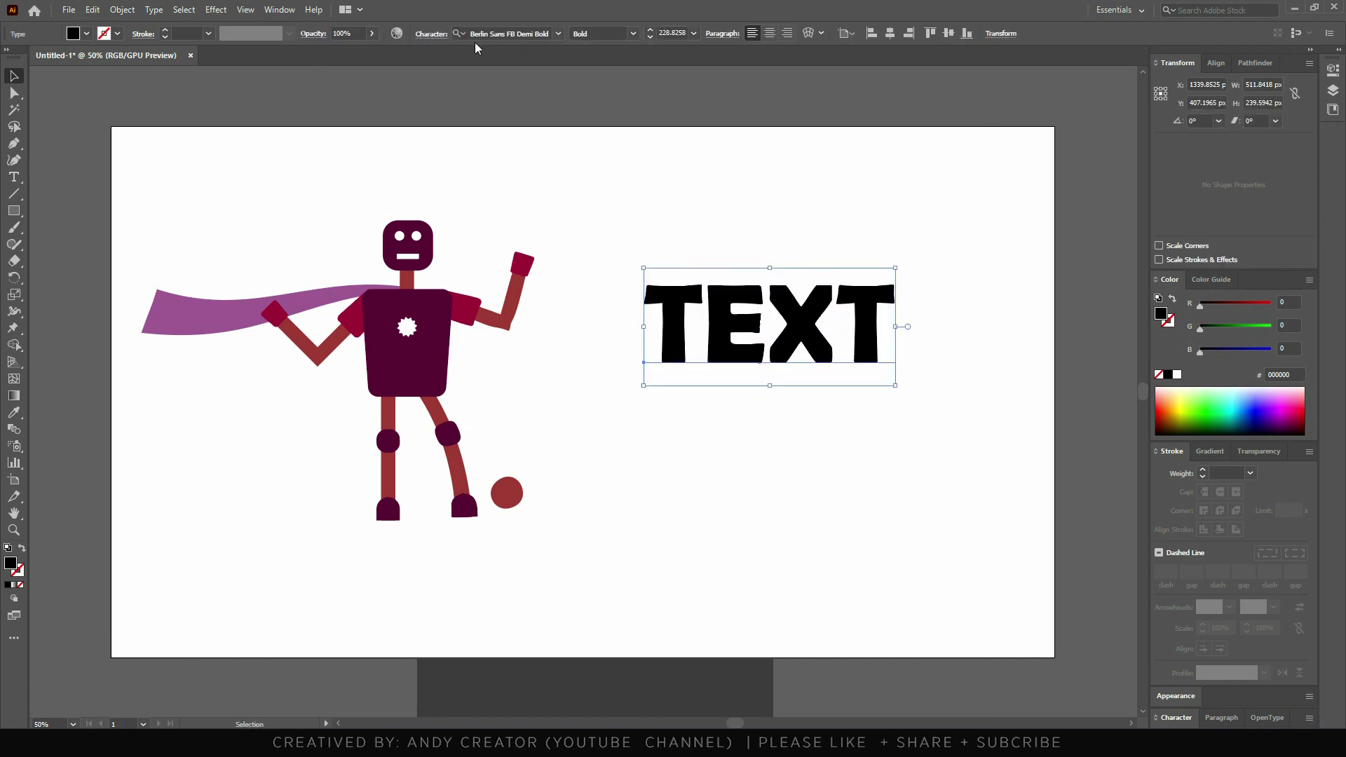
Create outlines from TEXT with Shift+Ctrl+O and apply Puppet Warp to the letter group.
key(ctrl)
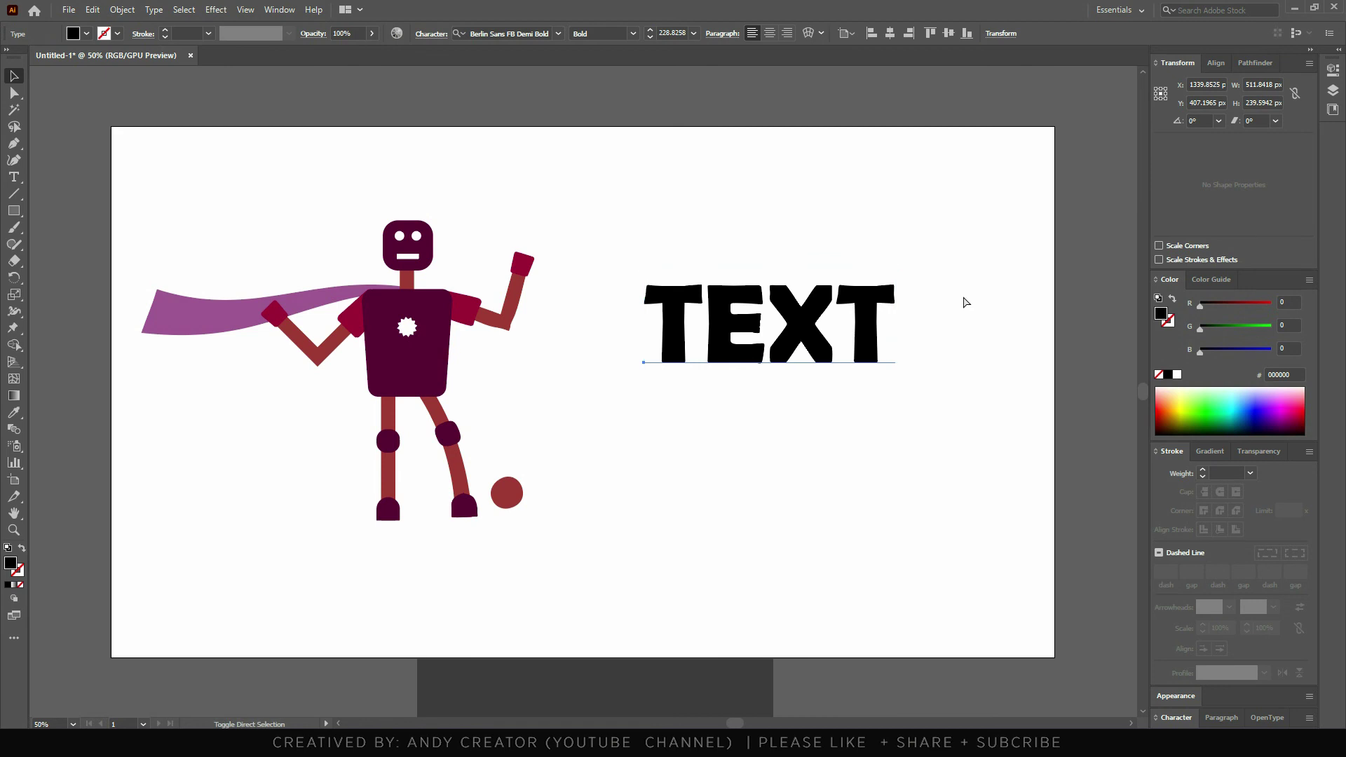
key(ctrl+shift+o)
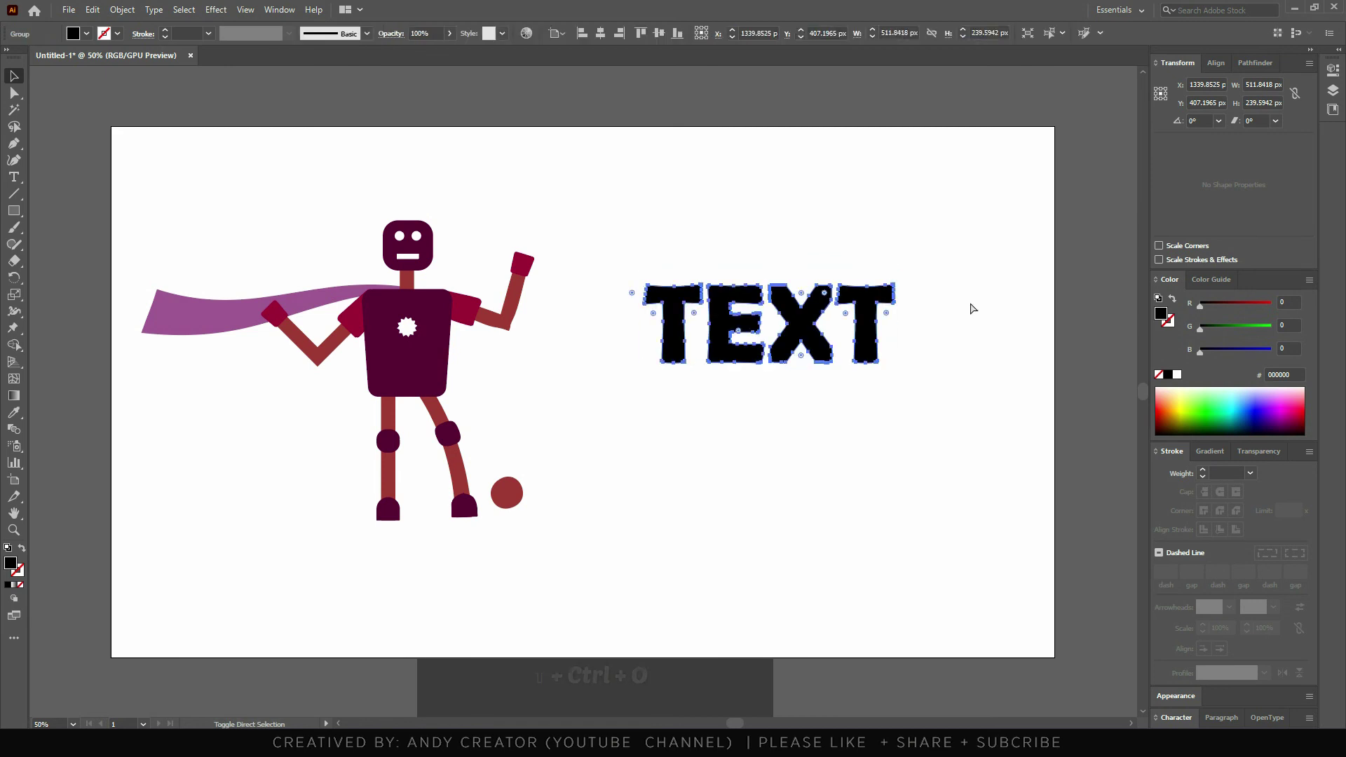
click(920, 322)
click(874, 339)
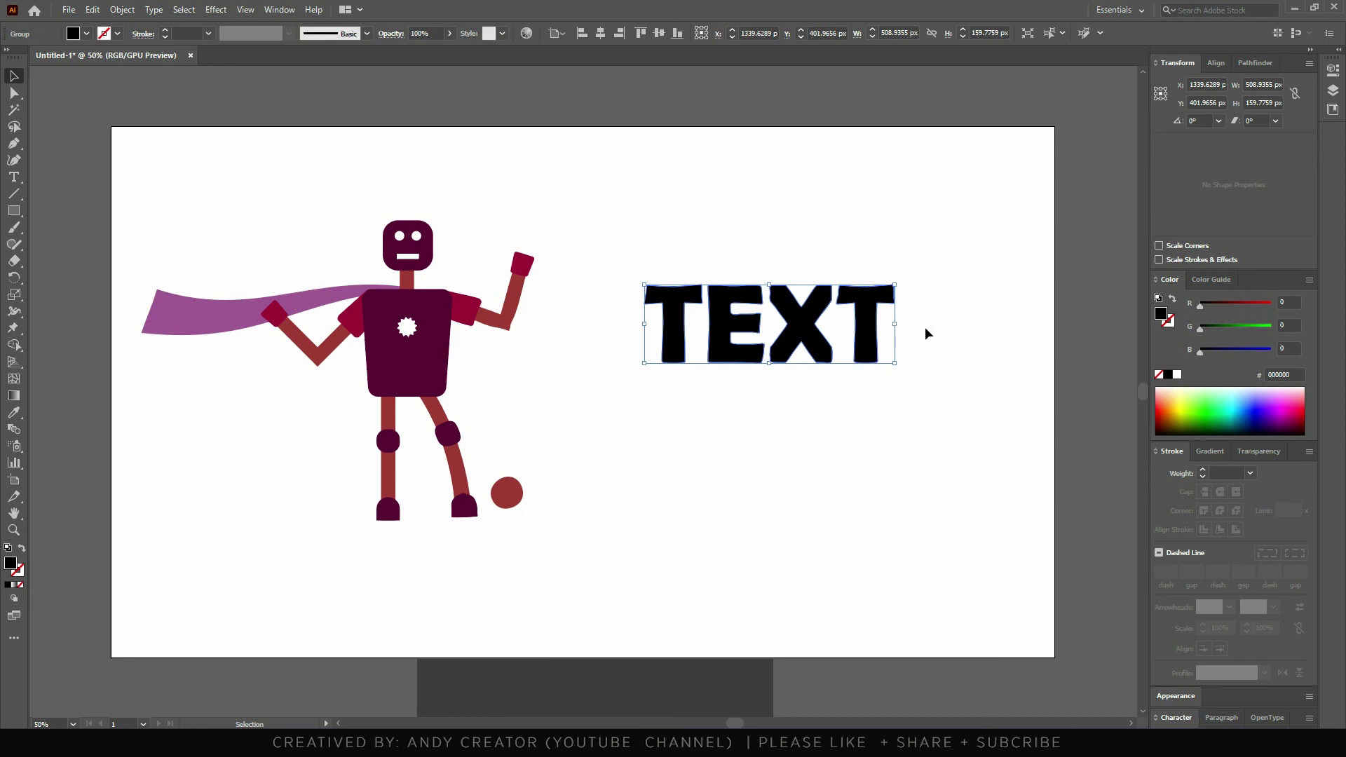
click(888, 312)
click(13, 329)
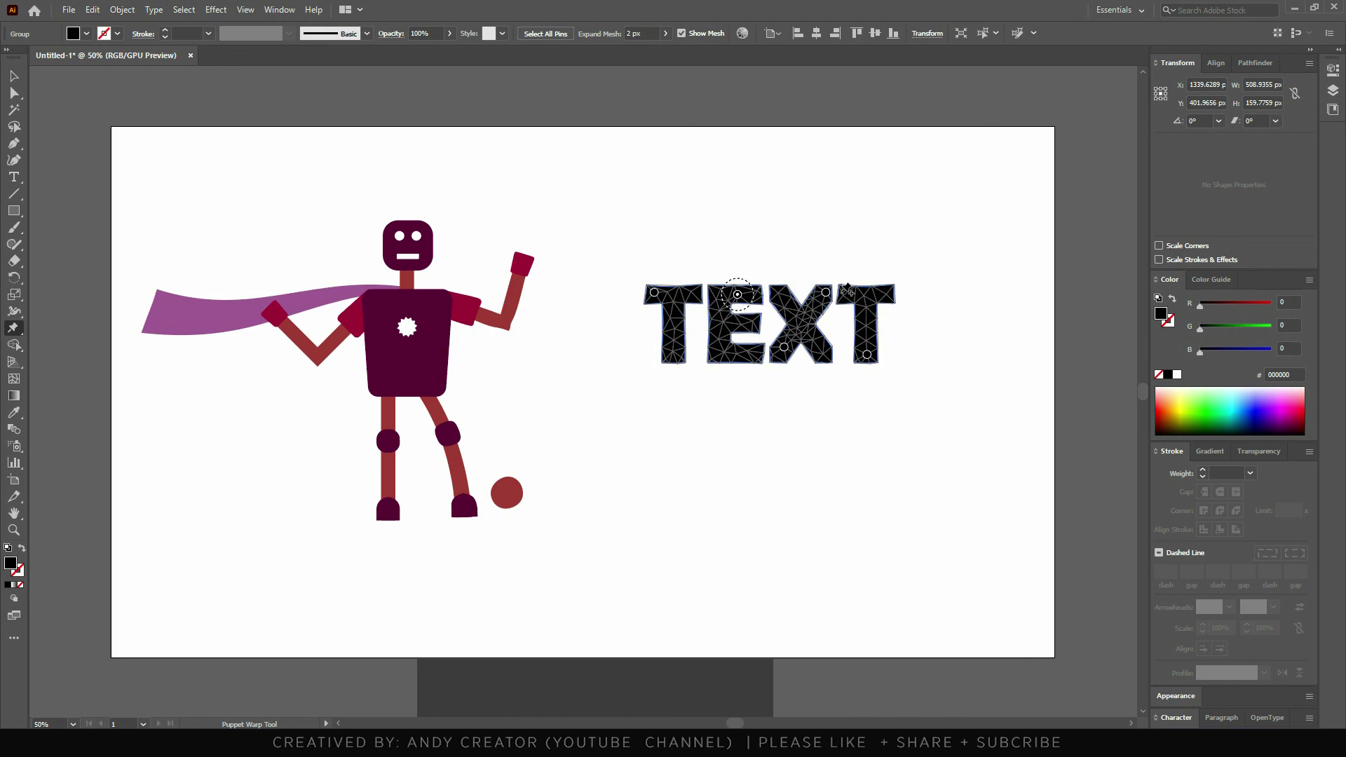
Add Puppet Warp pins on the top of the last T, both ends of the first T, and the E's bottom.
click(841, 293)
click(891, 295)
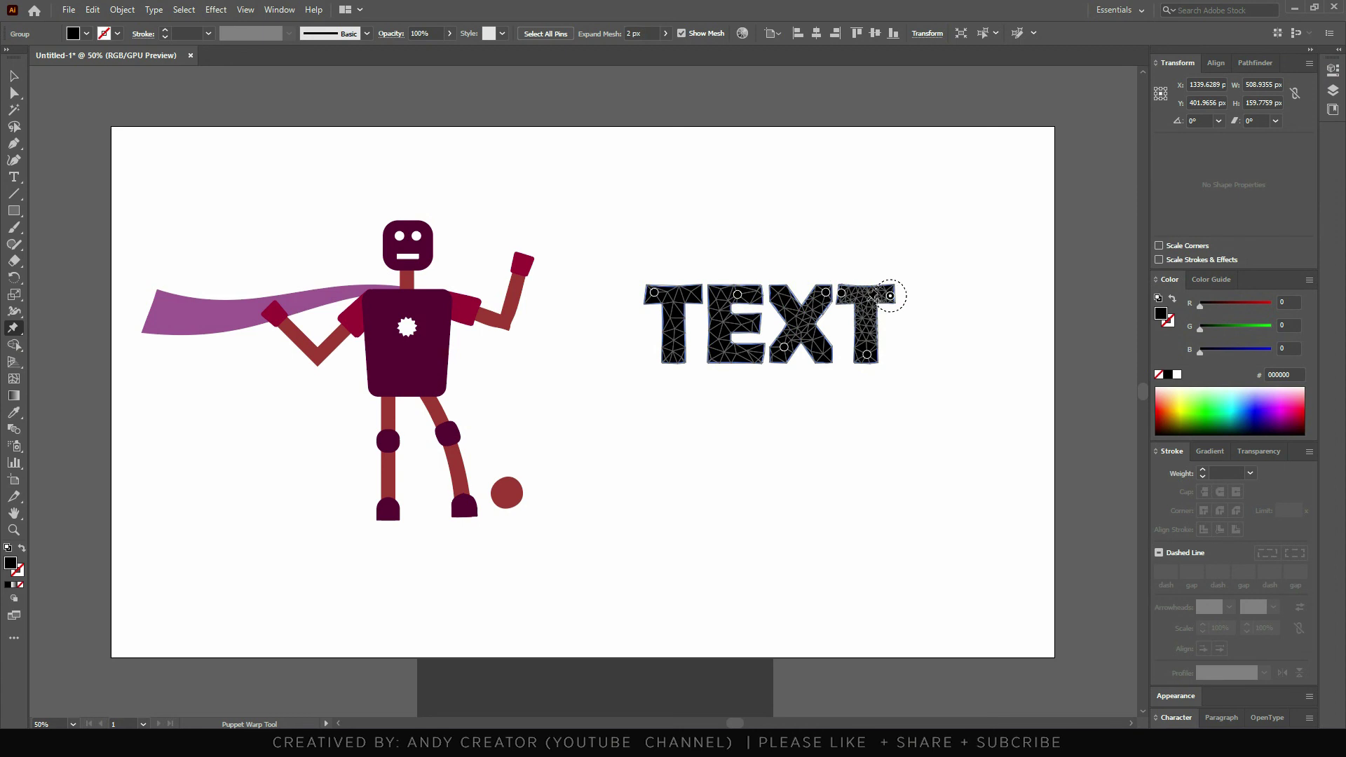
click(673, 359)
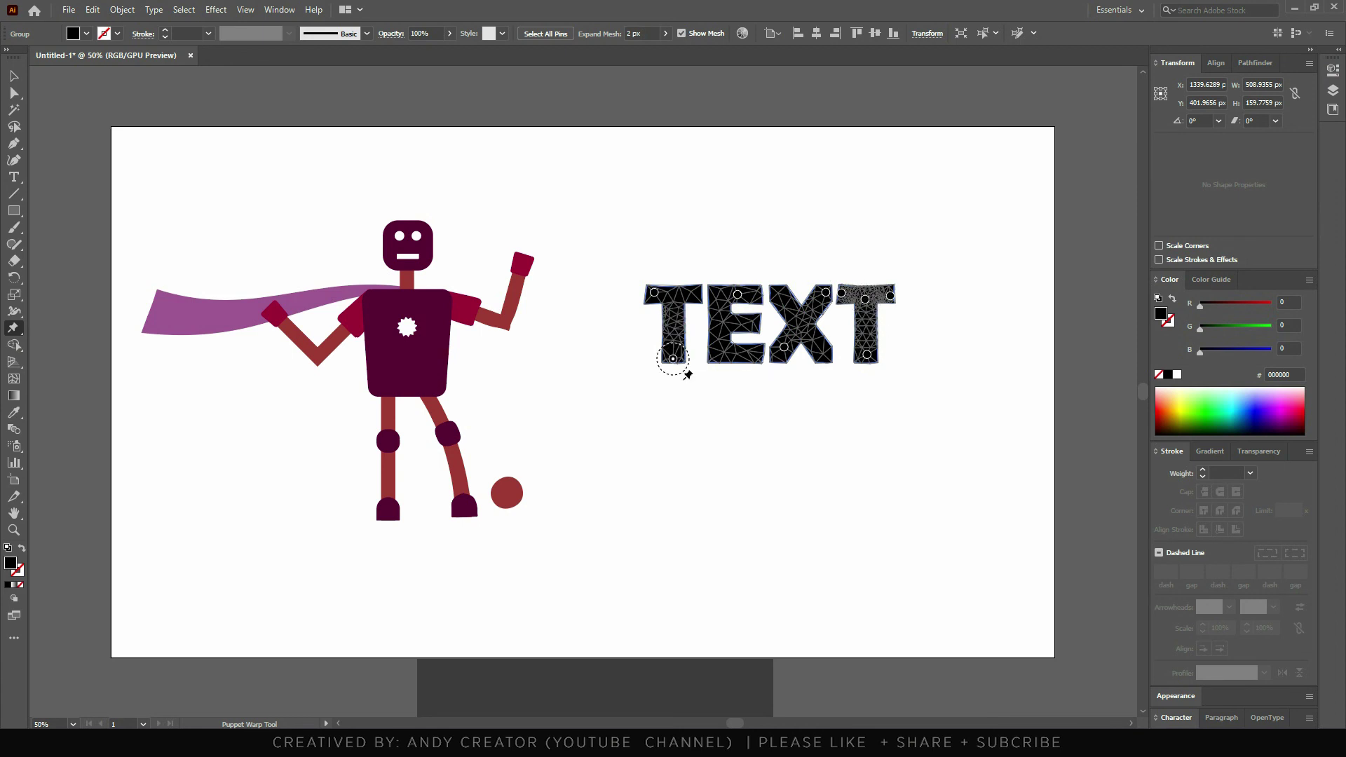
click(673, 299)
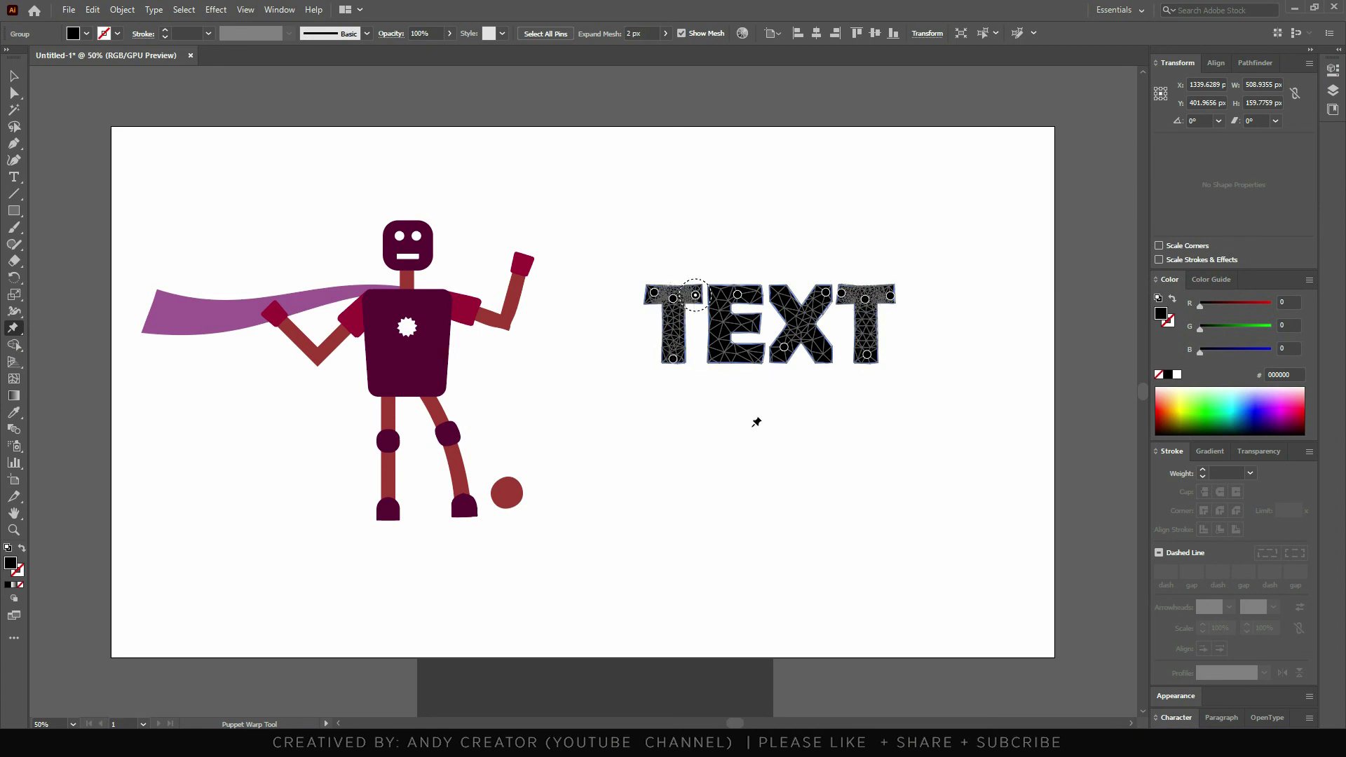
click(715, 355)
click(758, 357)
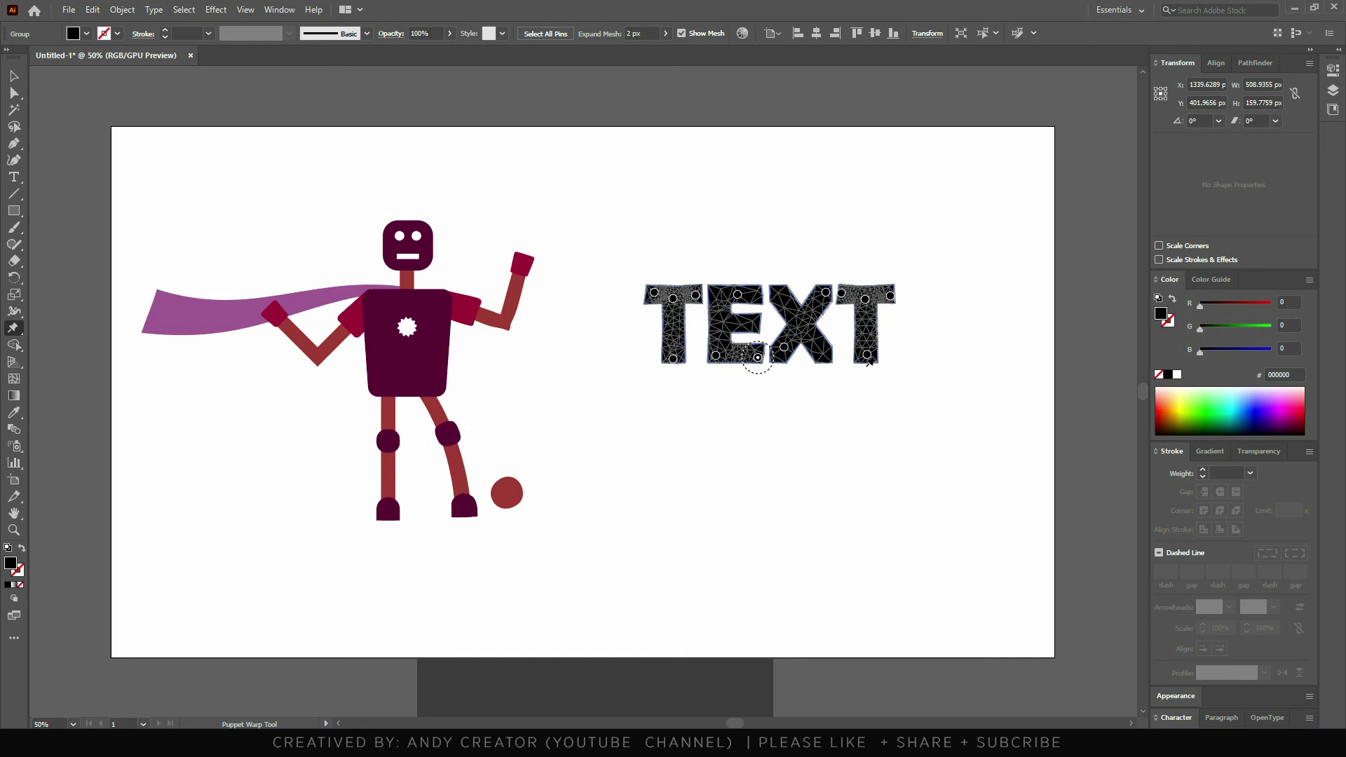
Bend the last T's stem down into a curve and stretch its right arm up and right.
drag(868, 358, 827, 398)
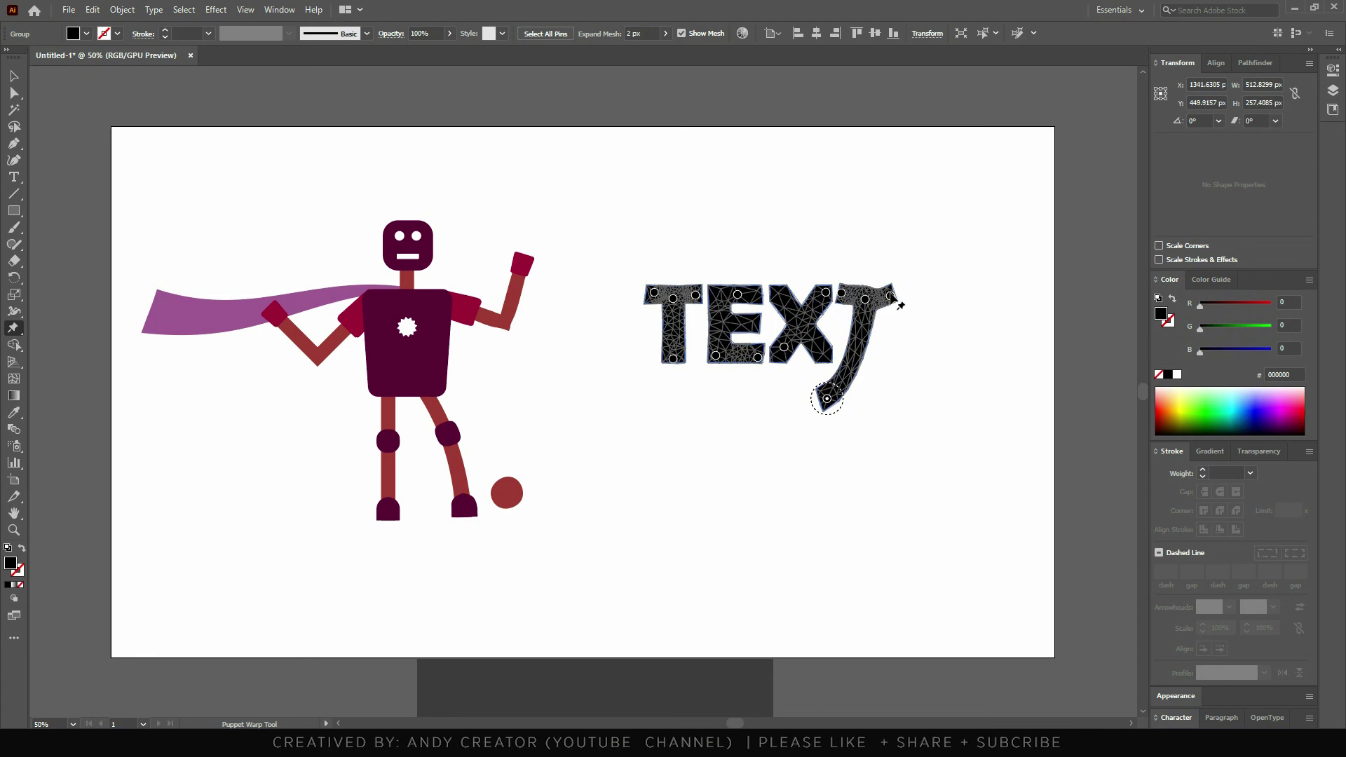
drag(890, 295, 932, 218)
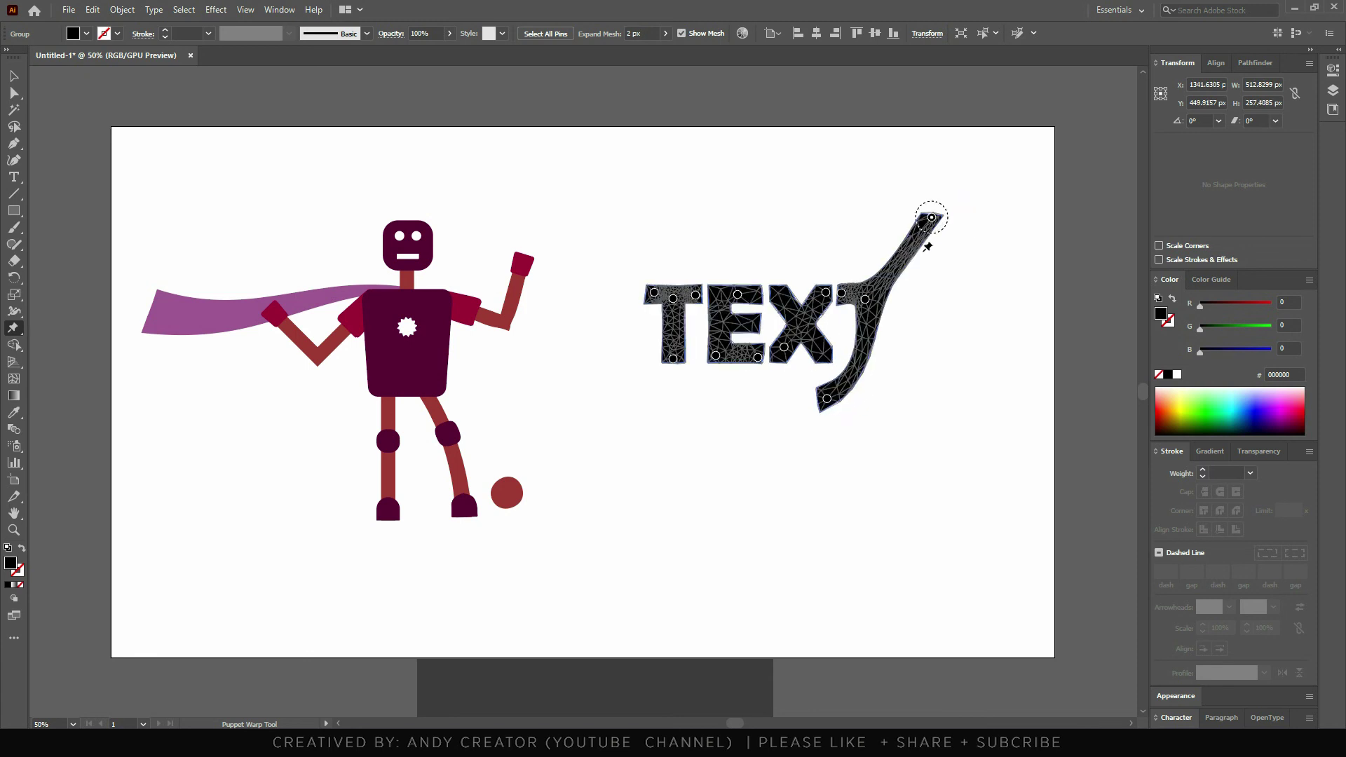
drag(828, 398, 869, 391)
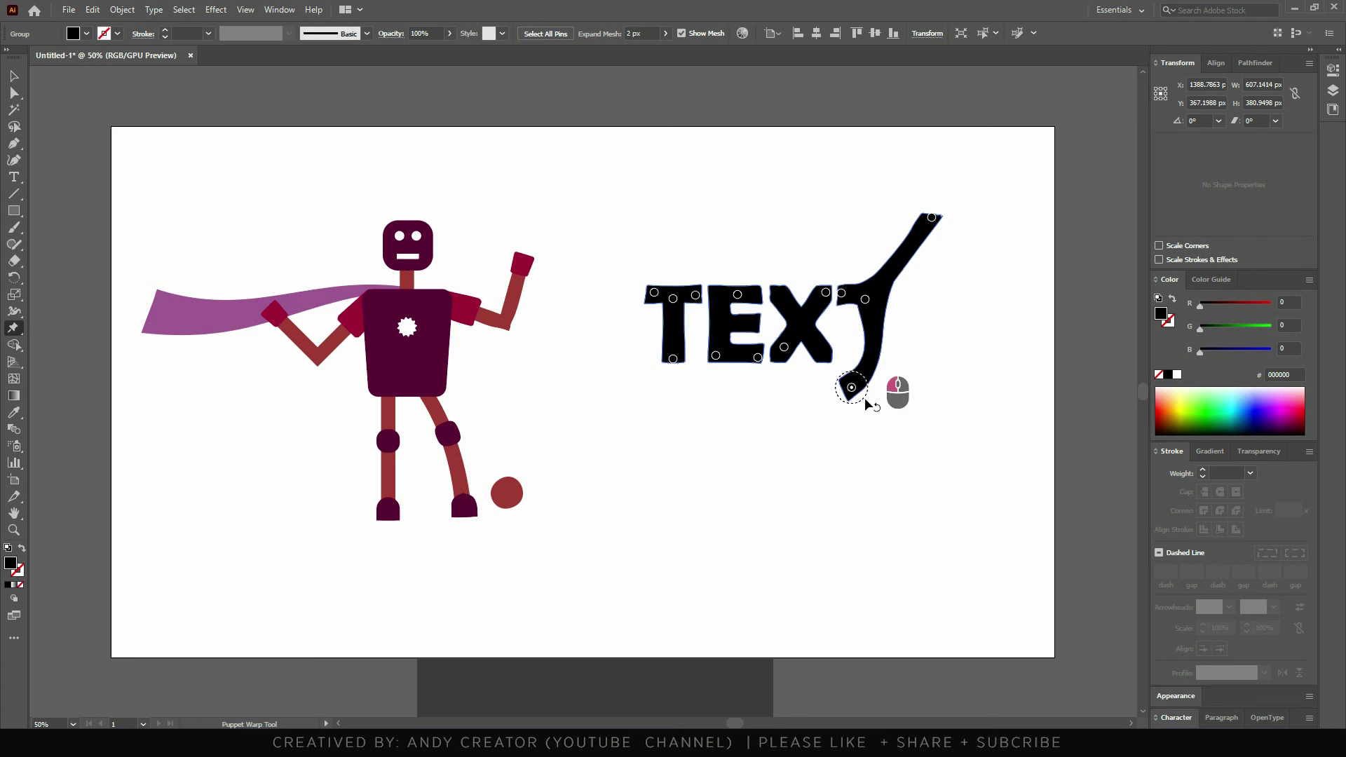
drag(867, 300, 869, 302)
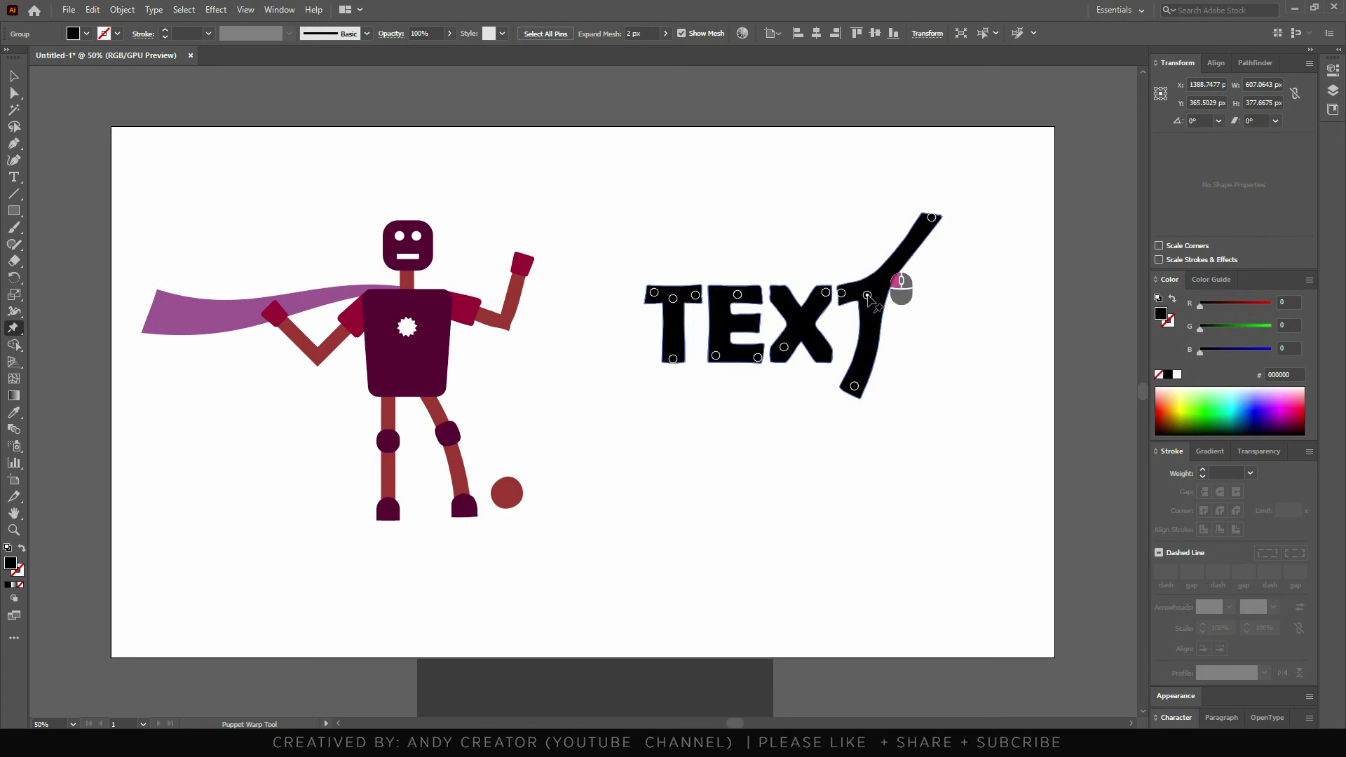
click(932, 218)
drag(943, 232, 948, 221)
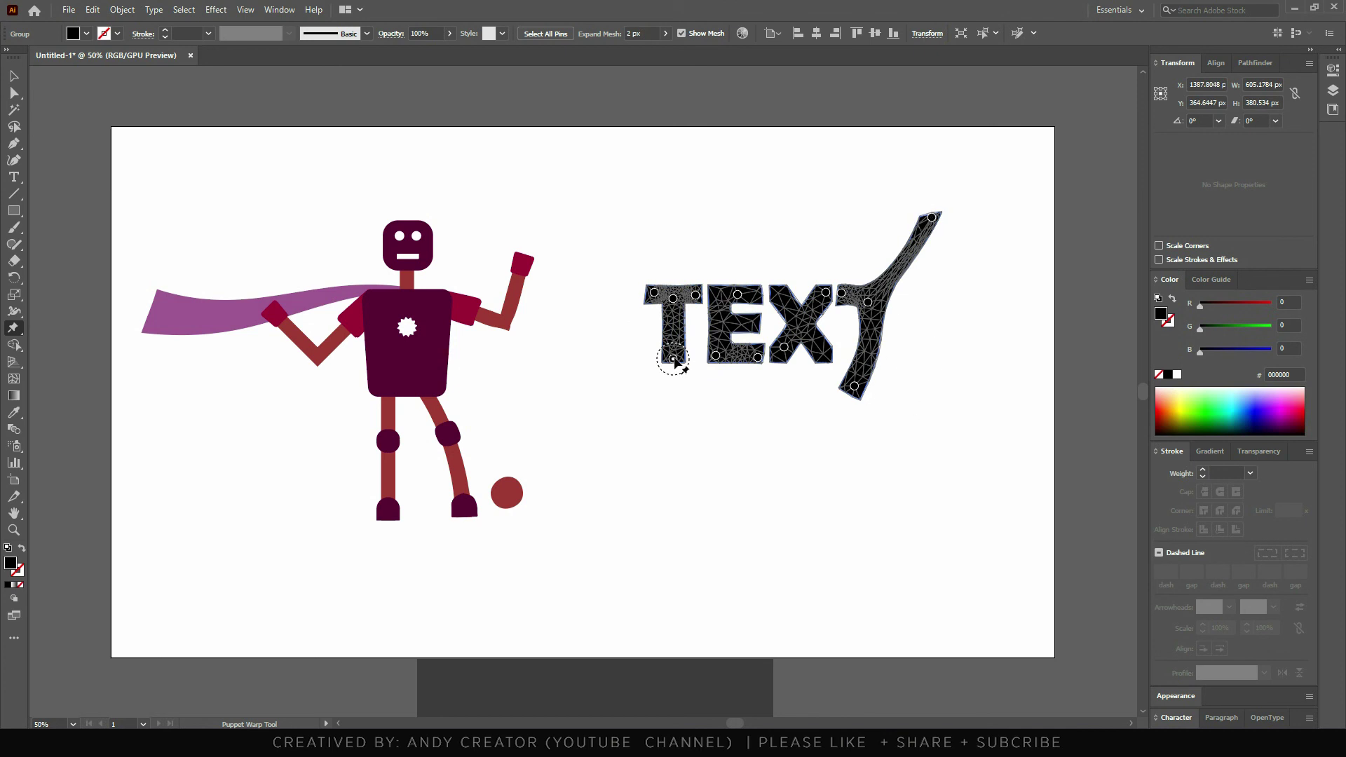
Slant the first T's stem and pull its left arm up and to the left.
mouse_move(673, 361)
mouse_down()
mouse_move(660, 382)
mouse_move(706, 365)
mouse_up()
drag(654, 293, 631, 285)
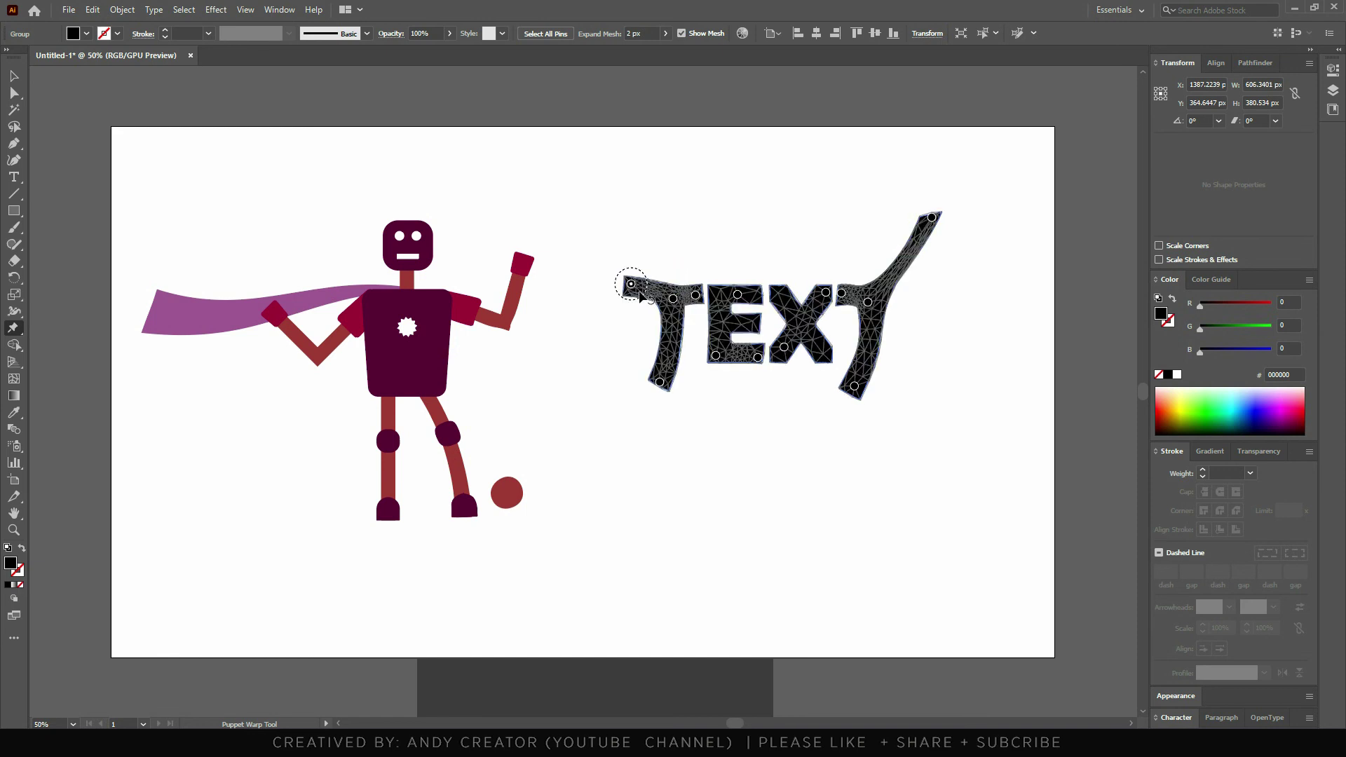
drag(631, 284, 636, 284)
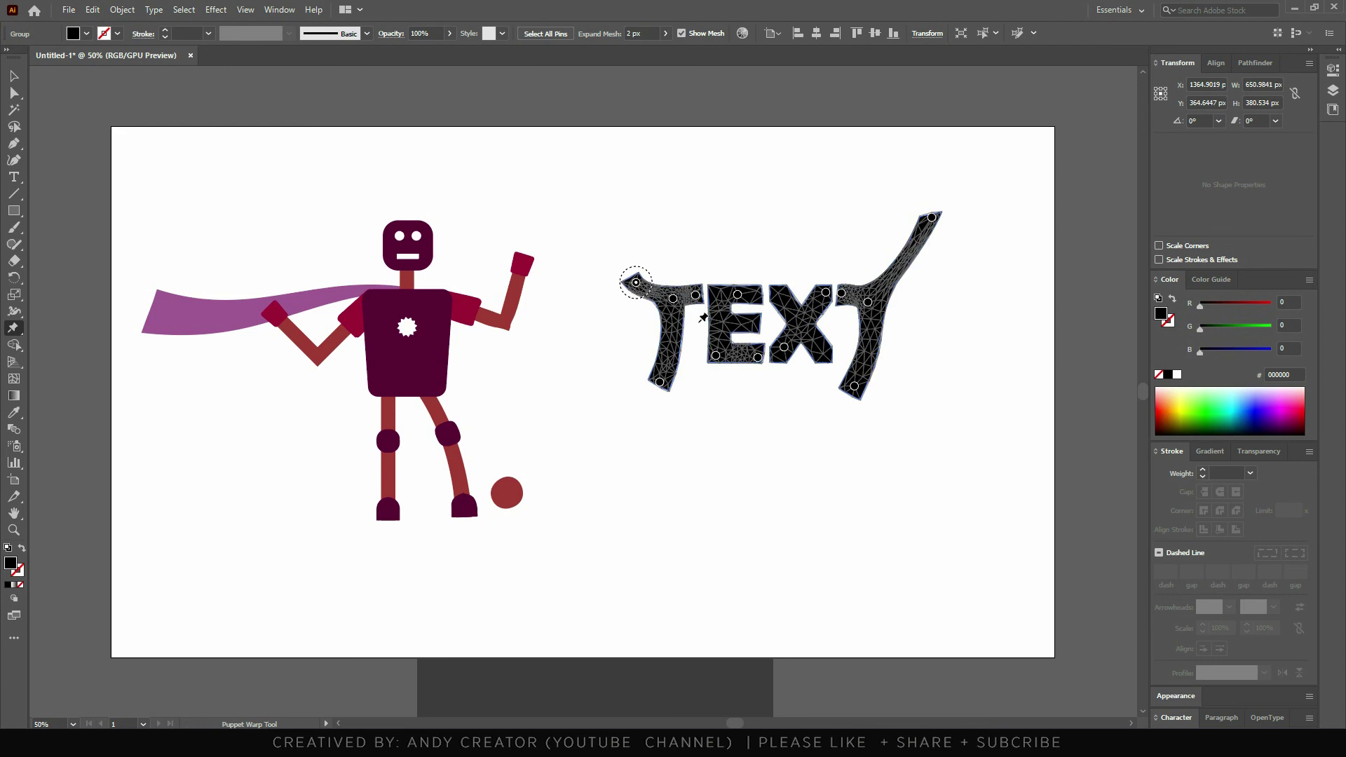
Add pins on the X and E, then slightly bend the X's lower right and the E's bottom.
drag(739, 292, 779, 291)
click(780, 296)
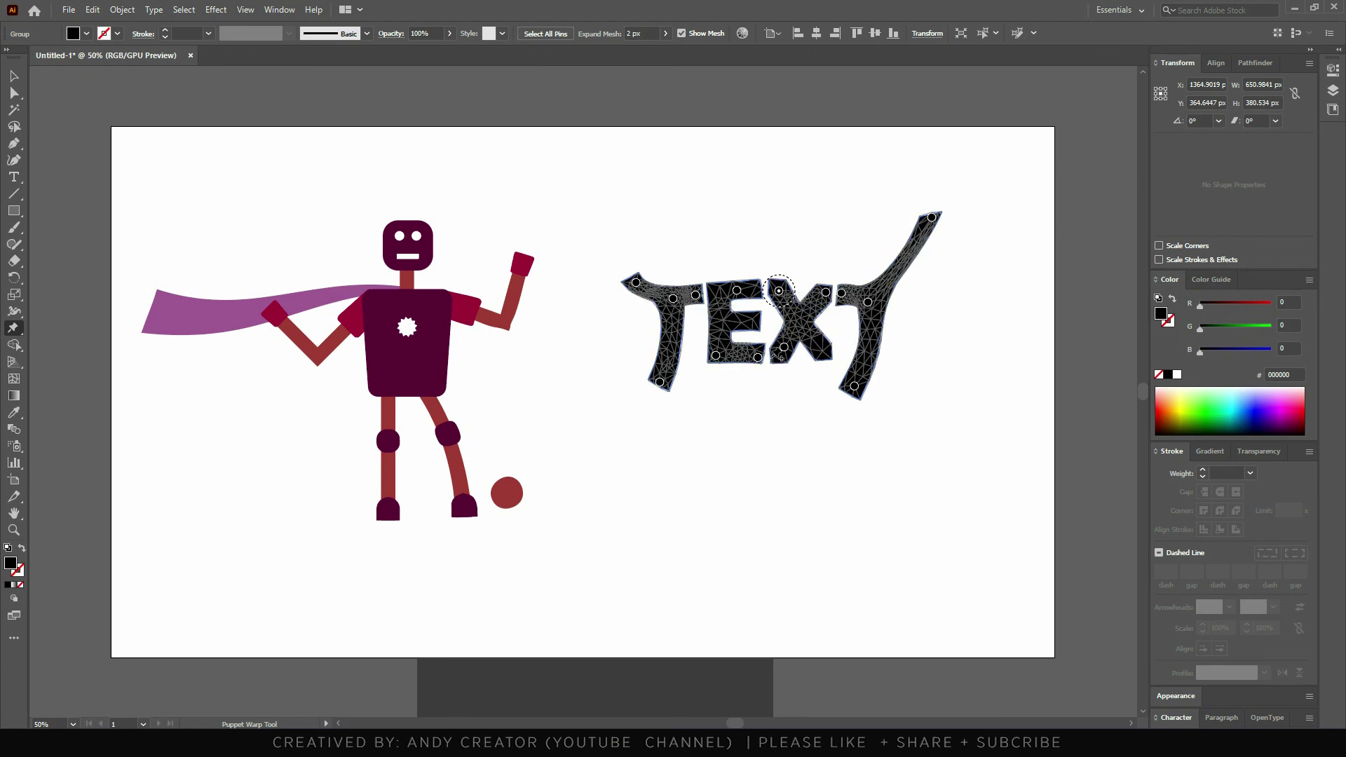
click(822, 357)
drag(826, 359, 823, 355)
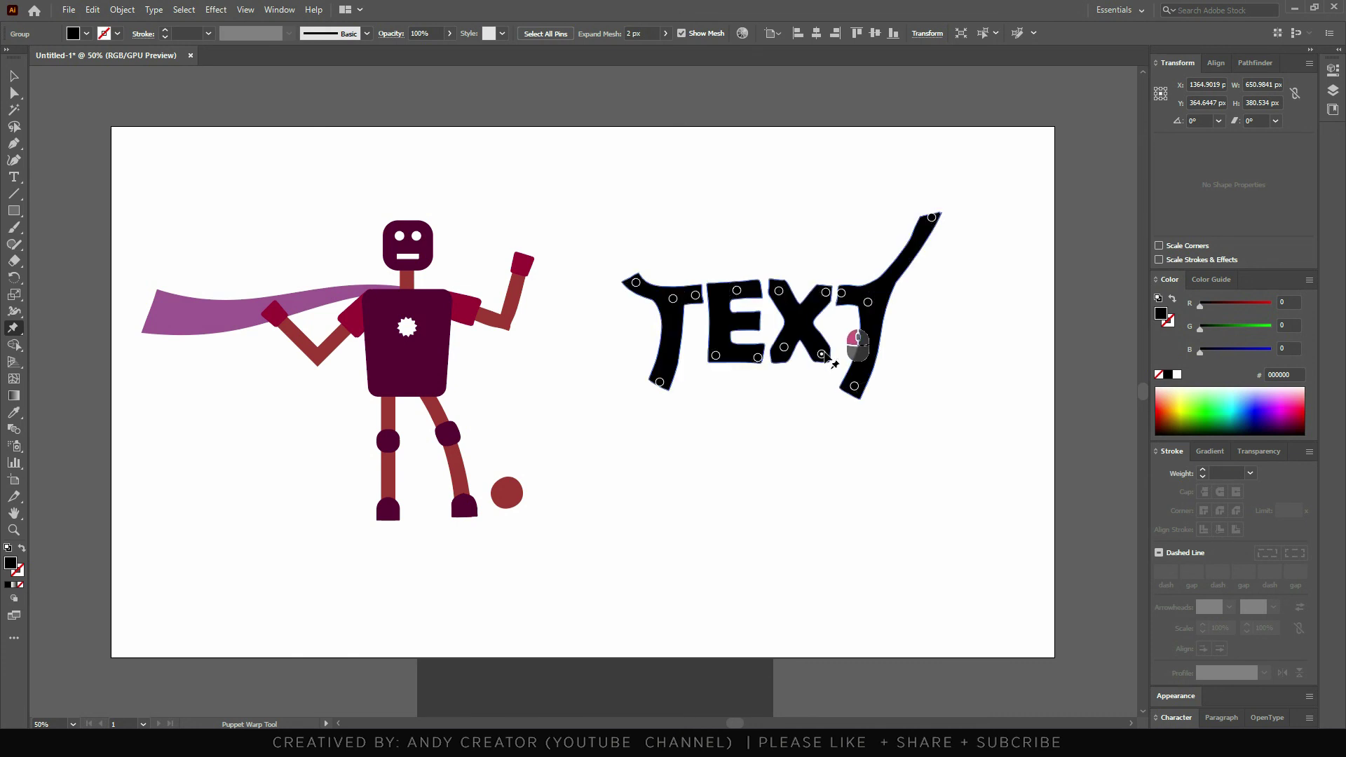
click(757, 357)
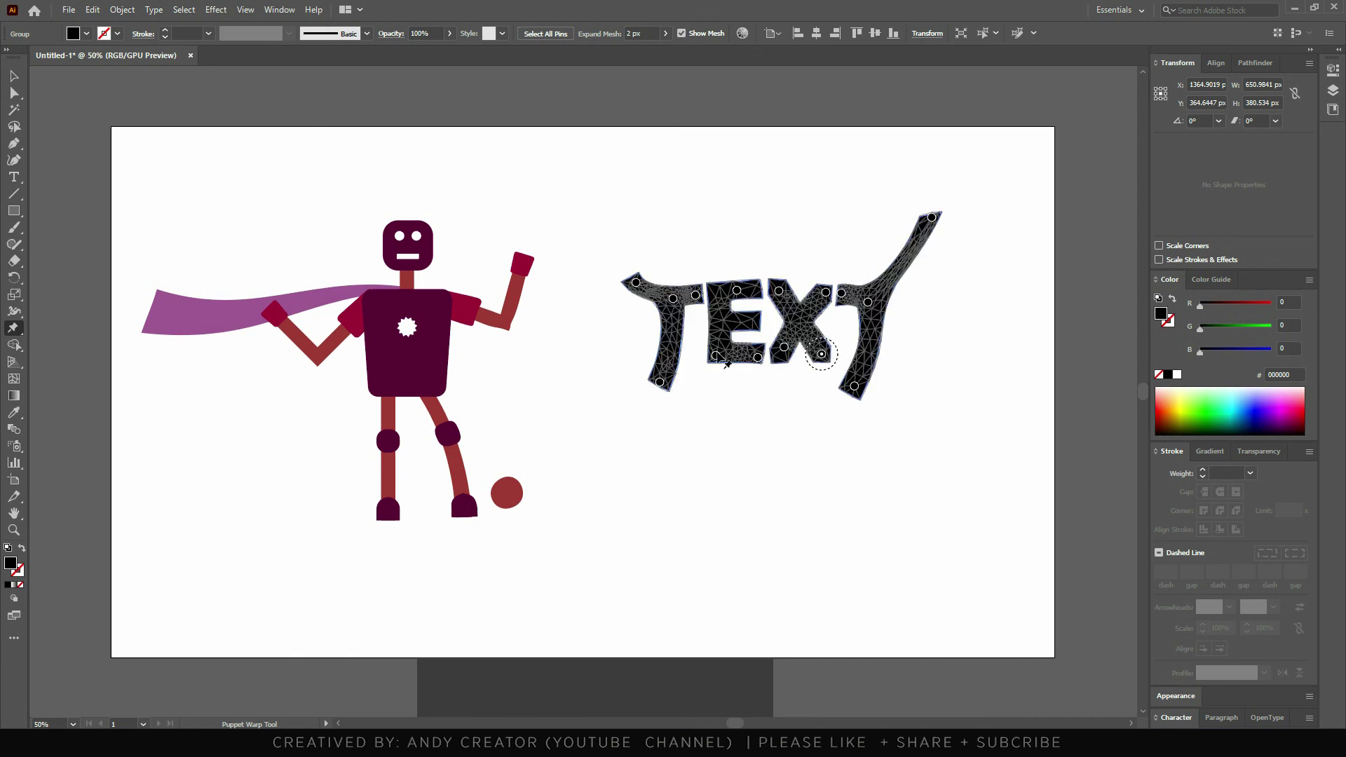
drag(716, 355, 780, 349)
click(732, 358)
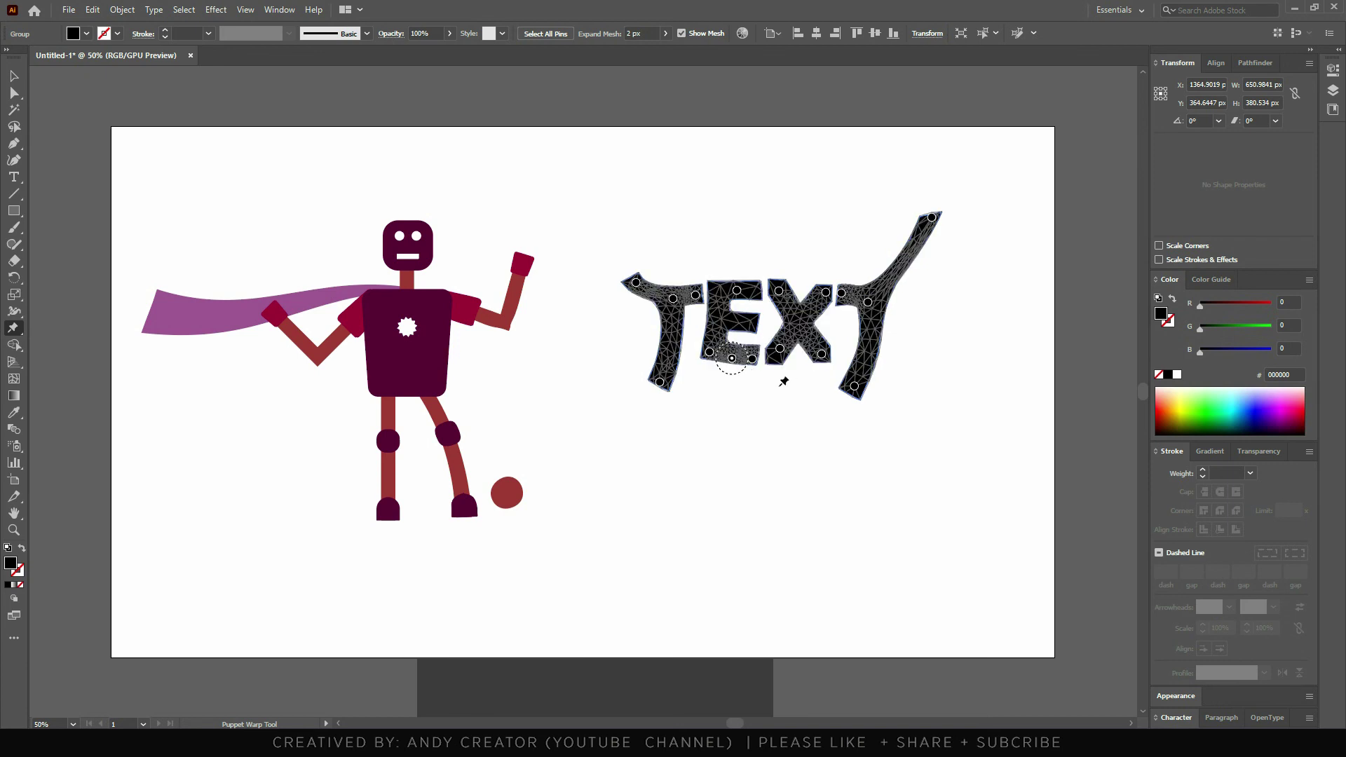
click(660, 382)
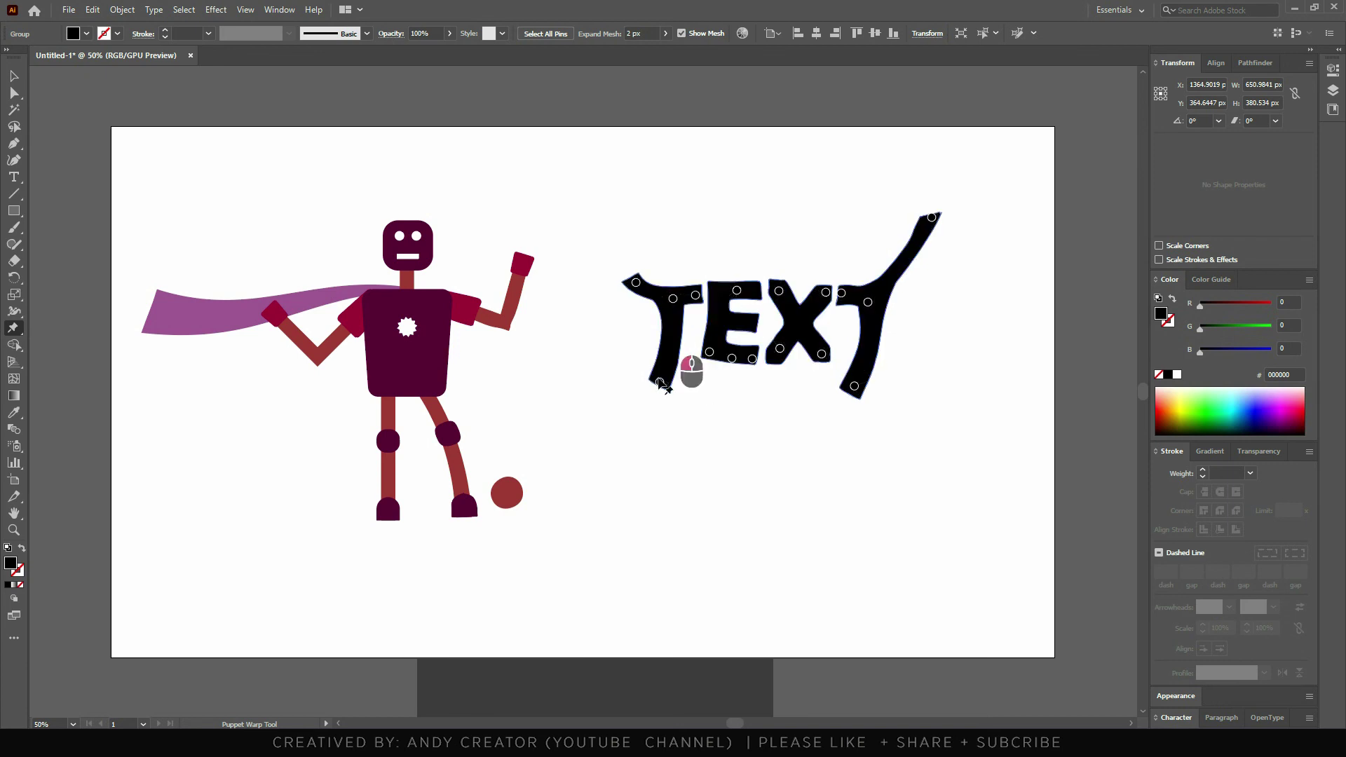